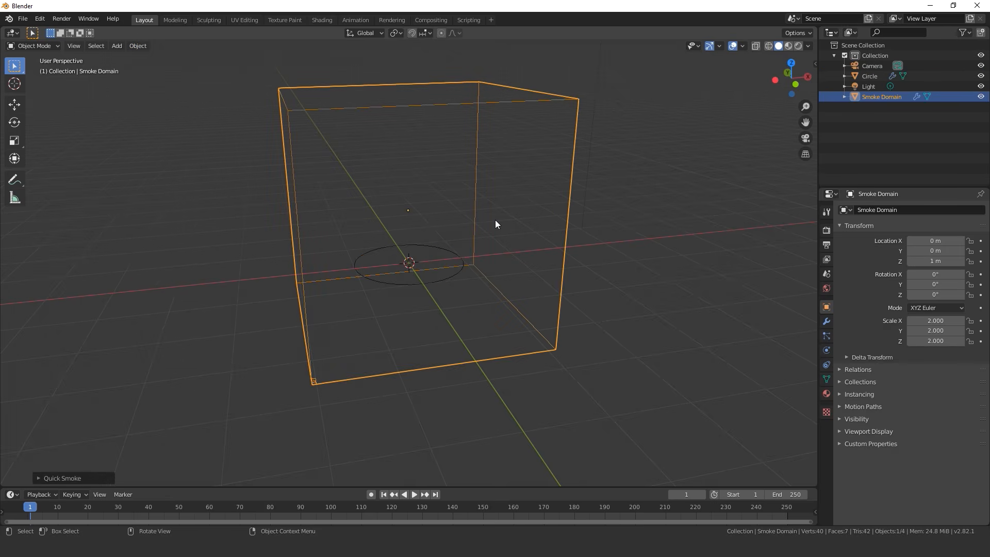
Scale the smoke domain up to about 2.64 and raise it along Z to about 2.68 m
{"action": "key", "text": "s"}
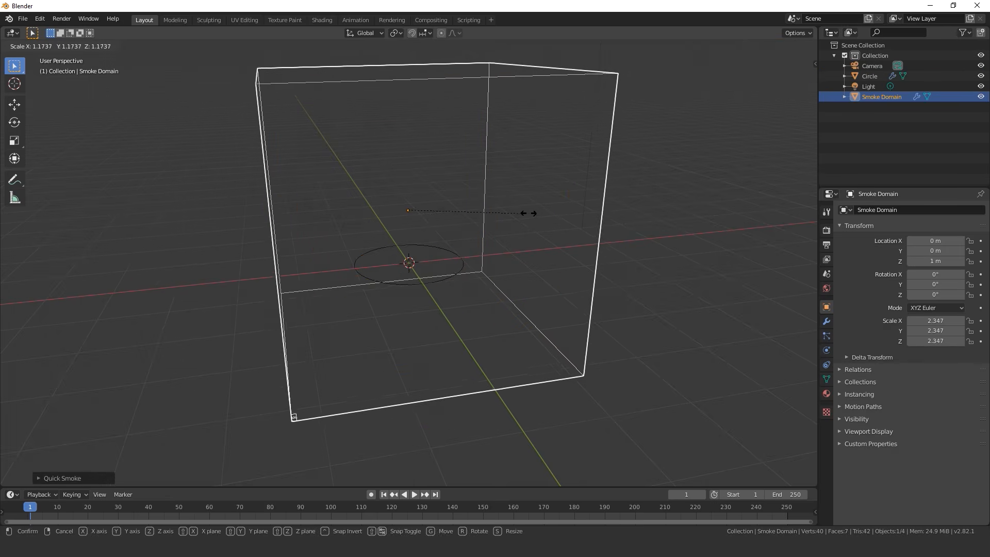
{"action": "left_click", "coordinate": [542, 208]}
{"action": "key", "text": "g"}
{"action": "key", "text": "z"}
{"action": "left_click", "coordinate": [438, 281]}
Stretch the smoke domain along Z to a scale of about 3.11 and raise it to about 2.89 m
{"action": "scroll", "coordinate": [447, 270], "scroll_direction": "down", "scroll_amount": 3}
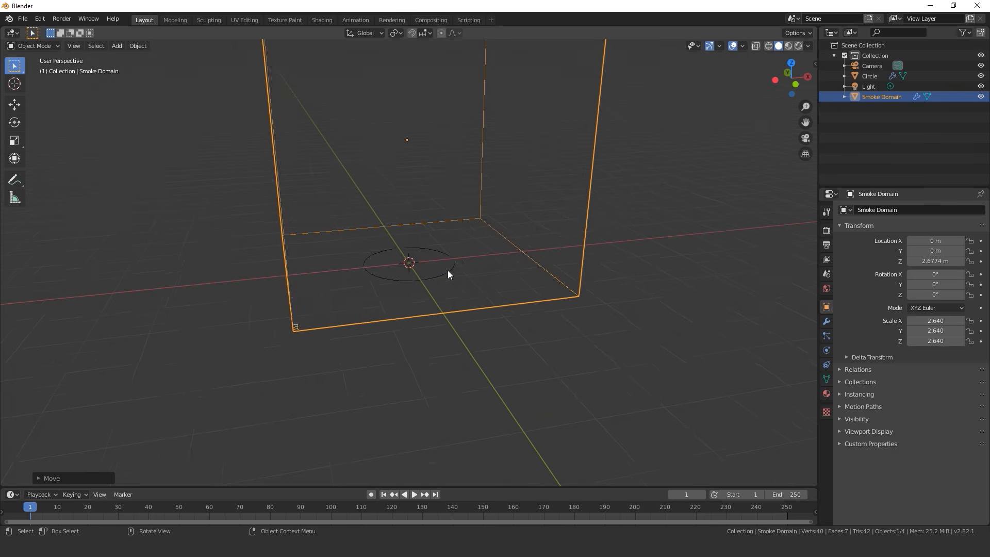
{"action": "middle_click_drag", "start_coordinate": [448, 270], "coordinate": [604, 320]}
{"action": "key", "text": "s"}
{"action": "key", "text": "z"}
{"action": "left_click", "coordinate": [531, 206]}
{"action": "key", "text": "g"}
{"action": "key", "text": "z"}
{"action": "left_click", "coordinate": [532, 199]}
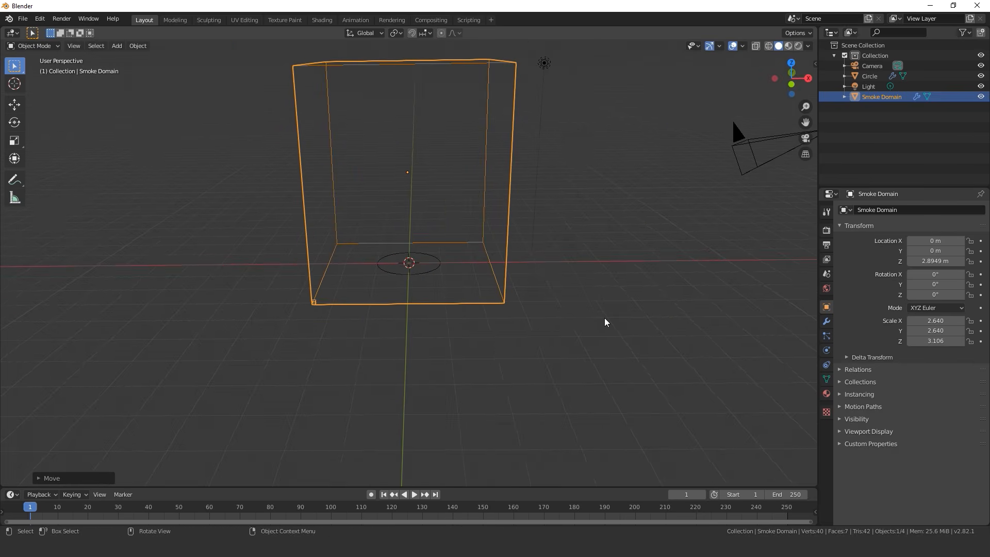
Set the fire Reaction Speed to 0.6 in the smoke domain's fluid physics settings
{"action": "left_click", "coordinate": [827, 350]}
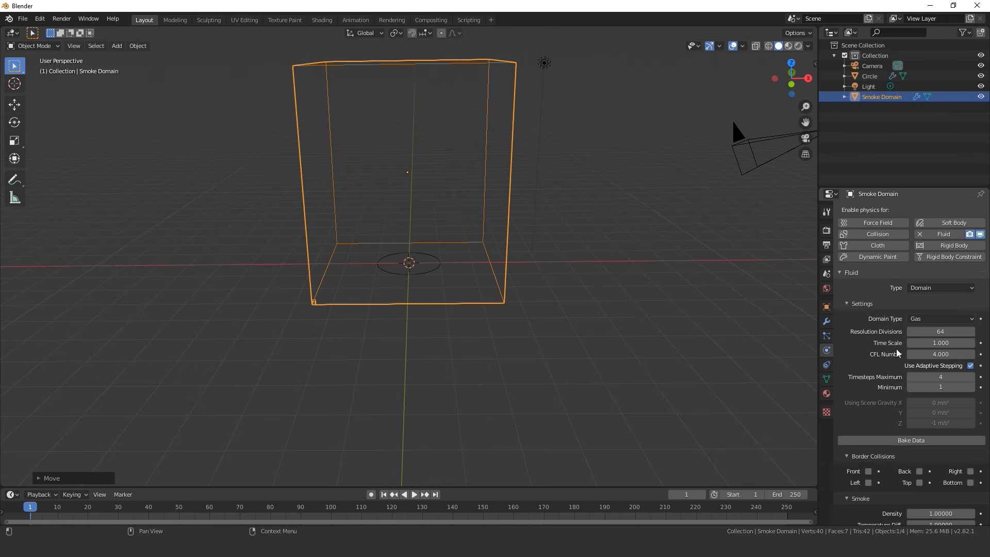
{"action": "scroll", "coordinate": [903, 278], "scroll_direction": "down", "scroll_amount": 5}
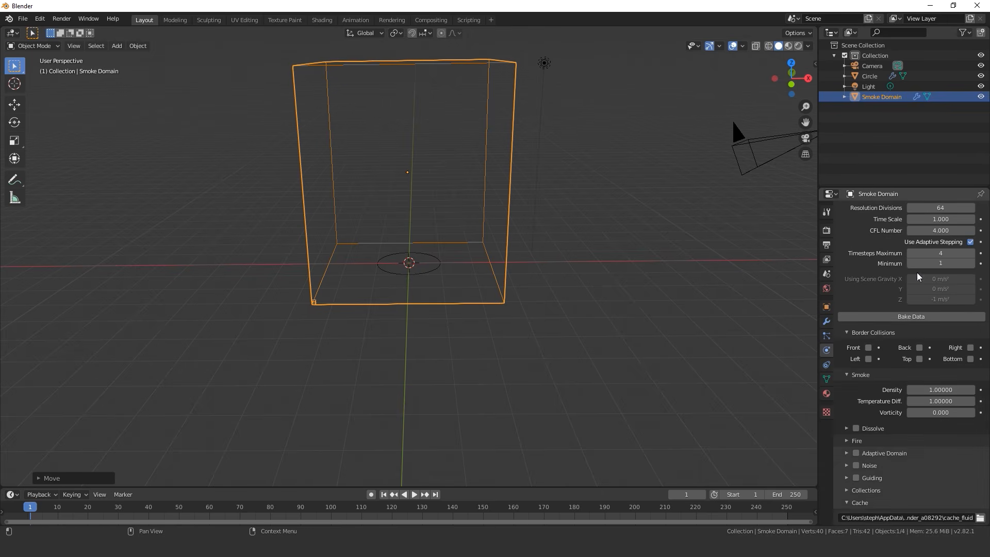
{"action": "scroll", "coordinate": [923, 289], "scroll_direction": "up", "scroll_amount": 5}
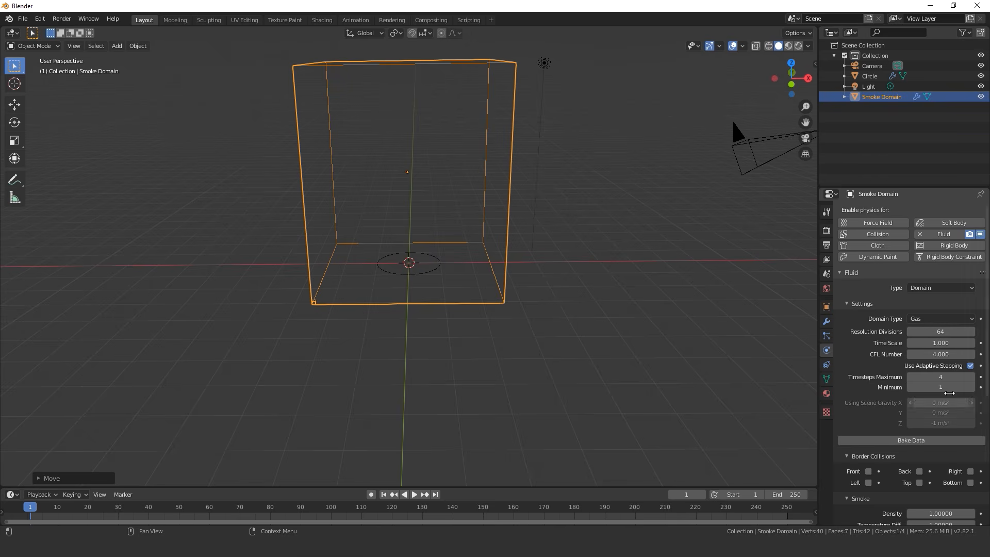
{"action": "scroll", "coordinate": [911, 431], "scroll_direction": "down", "scroll_amount": 5}
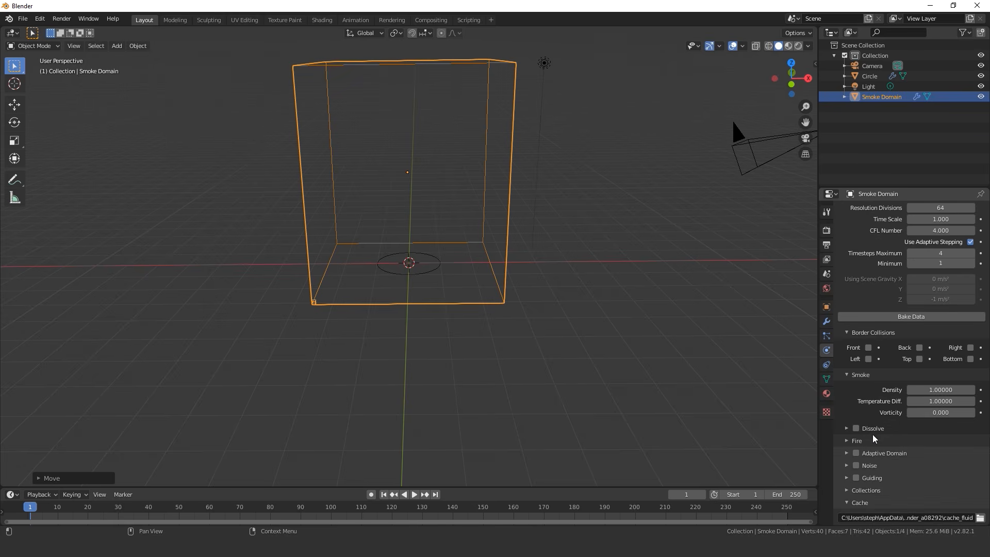
{"action": "left_click", "coordinate": [856, 440]}
{"action": "scroll", "coordinate": [853, 436], "scroll_direction": "down", "scroll_amount": 3}
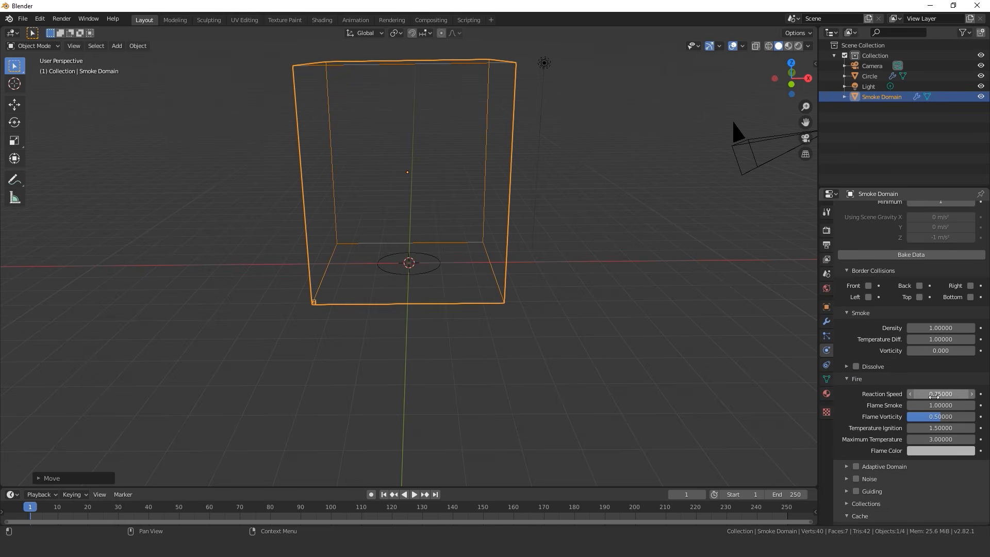
{"action": "left_click", "coordinate": [939, 395]}
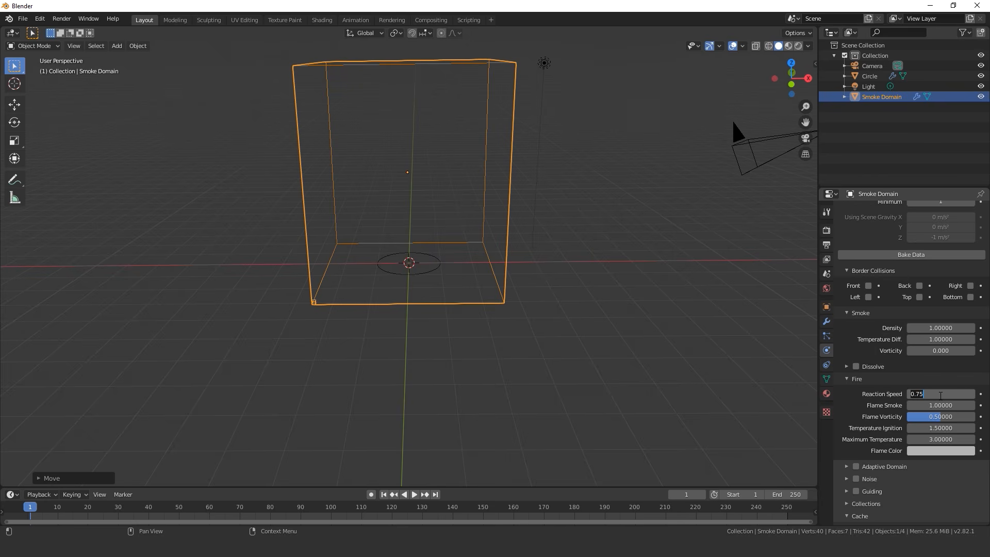
{"action": "type", "text": ".6"}
{"action": "key", "text": "Return"}
Enable Adaptive Domain and Noise for the smoke domain, with the noise Upres Factor set to 3
{"action": "scroll", "coordinate": [926, 439], "scroll_direction": "down", "scroll_amount": 2}
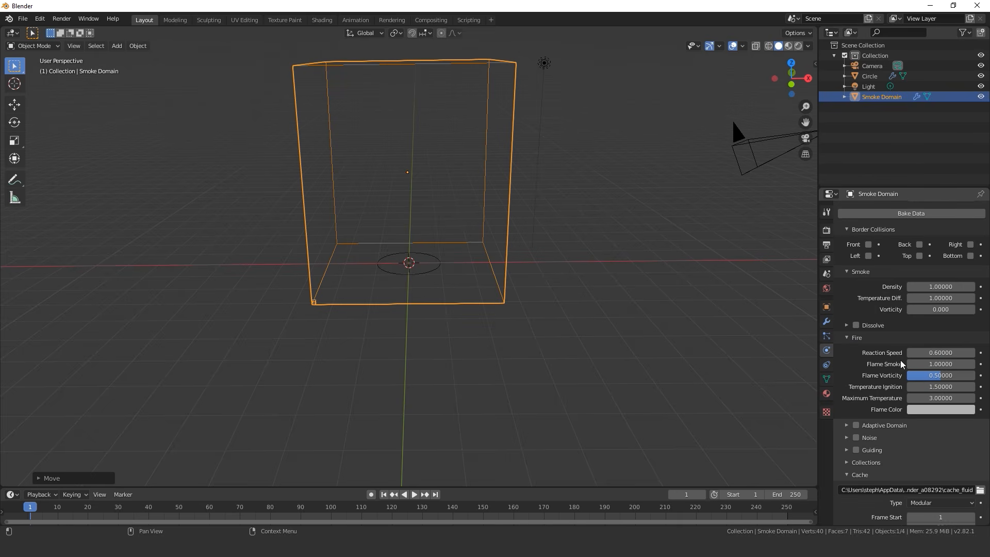
{"action": "left_click", "coordinate": [856, 339]}
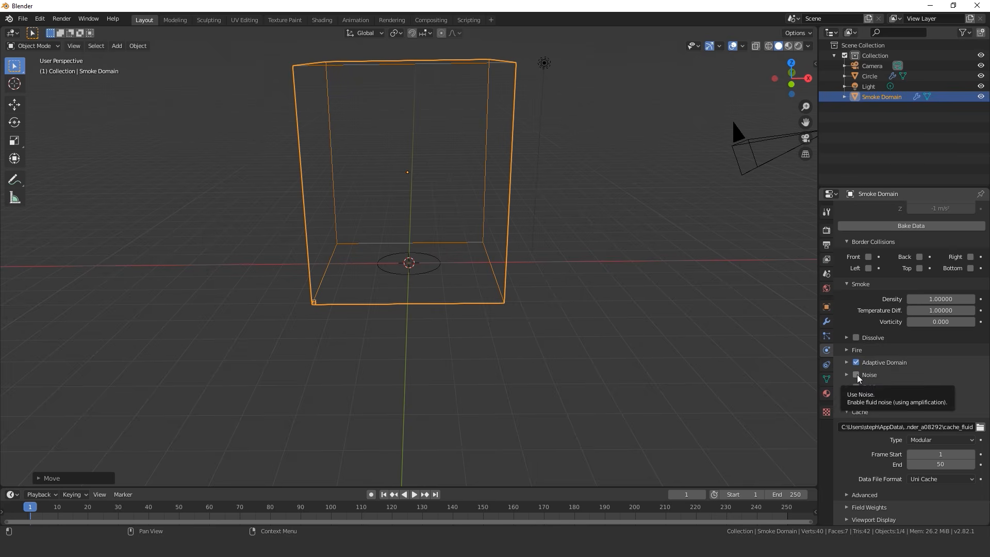
{"action": "left_click", "coordinate": [856, 376]}
{"action": "left_click", "coordinate": [875, 378]}
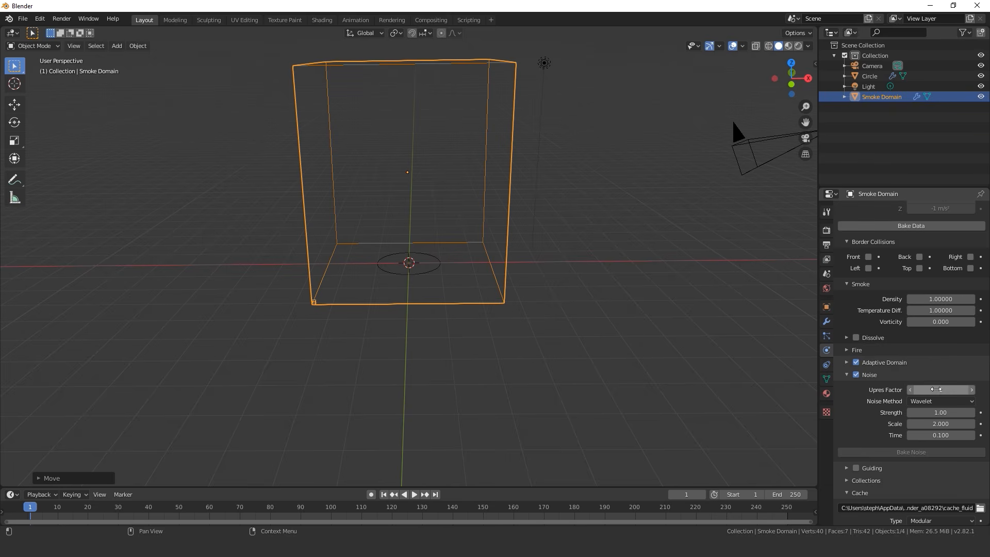
{"action": "scroll", "coordinate": [928, 286], "scroll_direction": "up", "scroll_amount": 5}
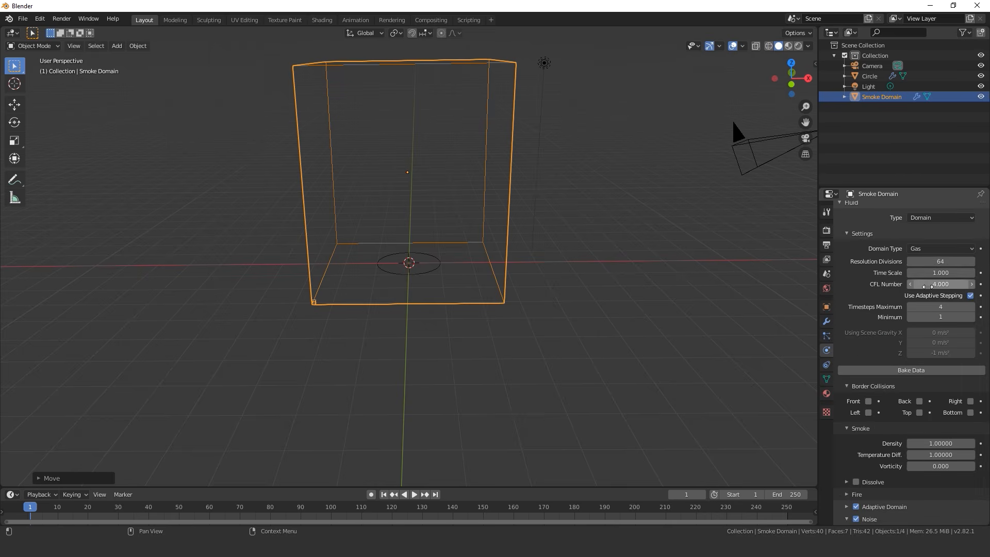
{"action": "scroll", "coordinate": [928, 287], "scroll_direction": "down", "scroll_amount": 7}
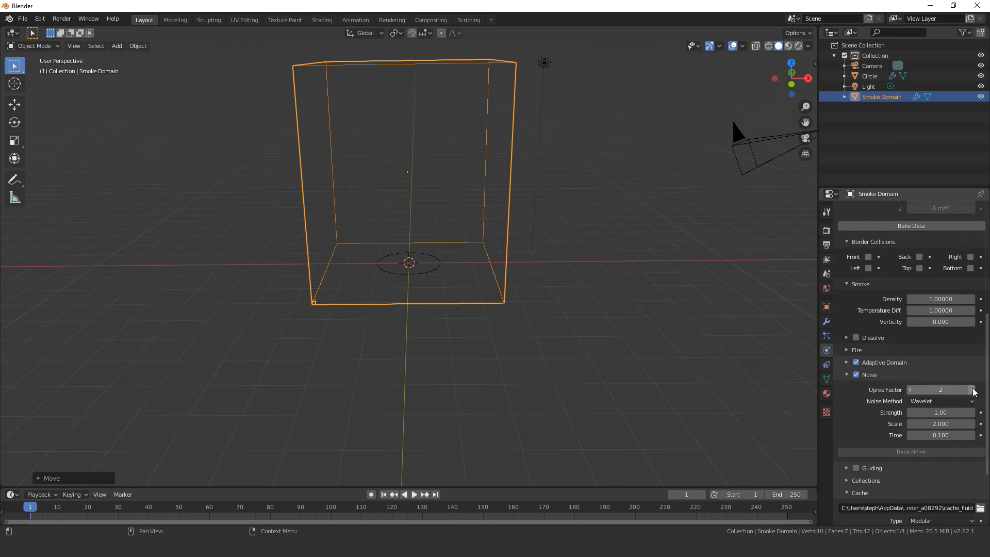
{"action": "left_click", "coordinate": [973, 390]}
Set both the domain's cache end frame and the scene's end frame to 120
{"action": "scroll", "coordinate": [954, 413], "scroll_direction": "down", "scroll_amount": 4}
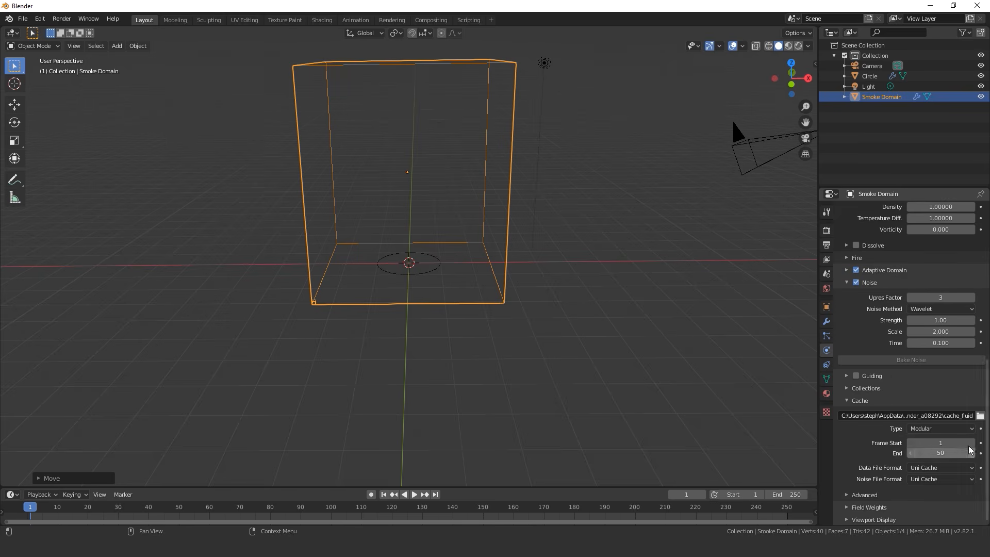
{"action": "left_click", "coordinate": [934, 454]}
{"action": "type", "text": "12"}
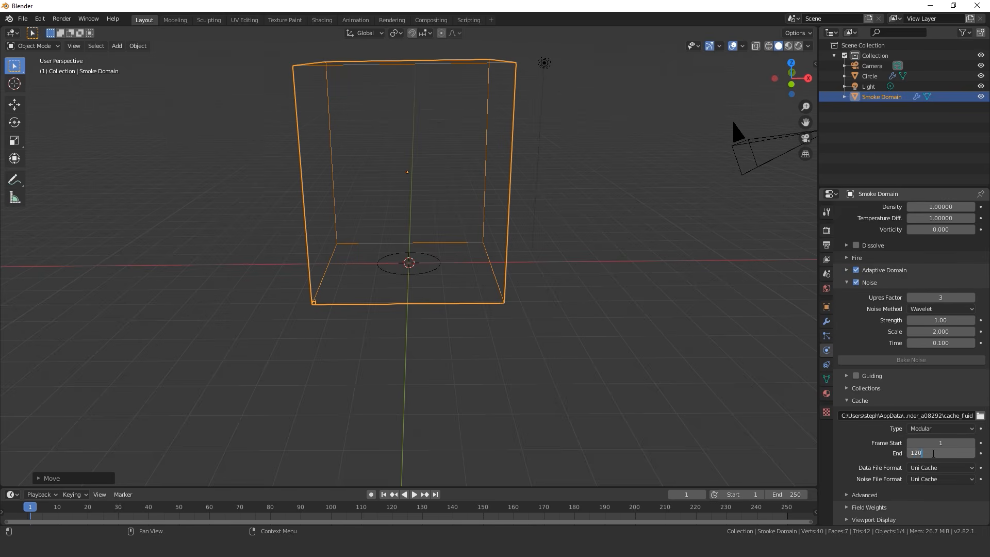
{"action": "key", "text": "Return"}
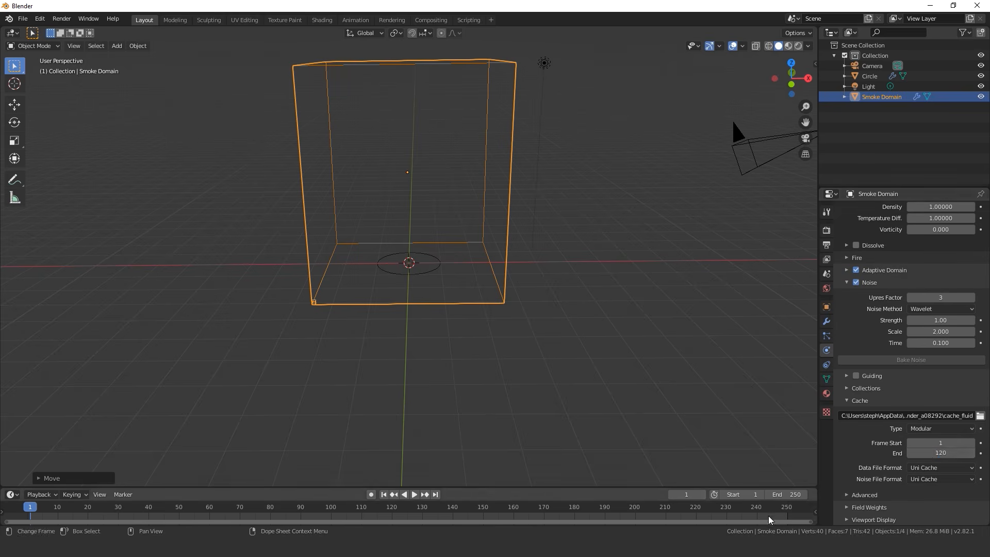
{"action": "left_click", "coordinate": [787, 494]}
{"action": "type", "text": "1"}
{"action": "key", "text": "Return"}
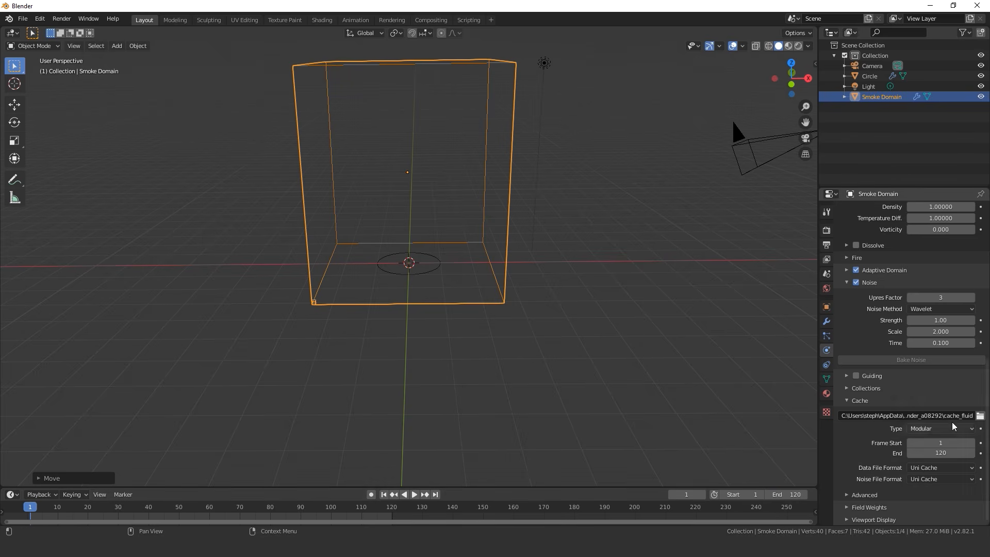
Point the fluid cache to a folder inside Mantaflow Testing on the desktop and save the project as Fire Tutorial.blend
{"action": "left_click", "coordinate": [981, 415]}
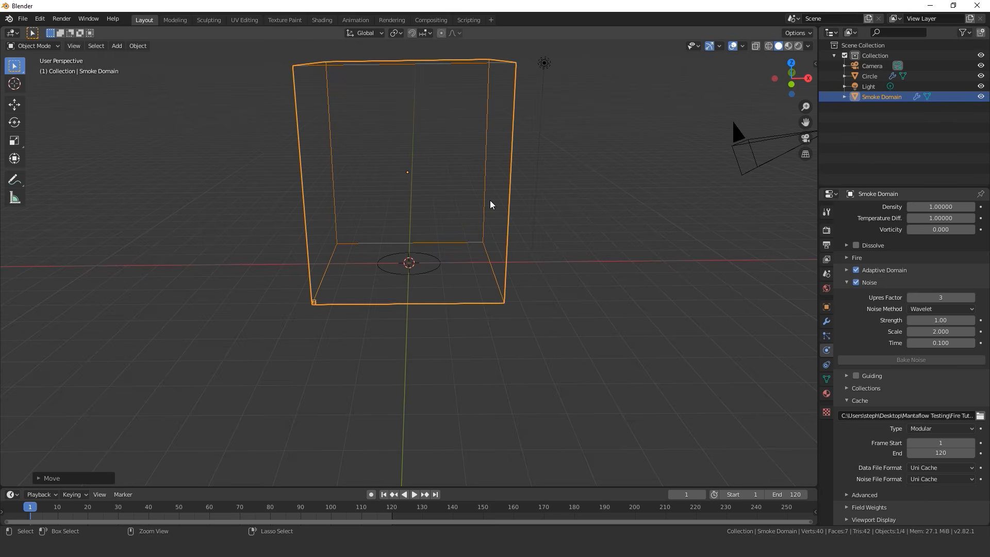
{"action": "key", "text": "ctrl+s"}
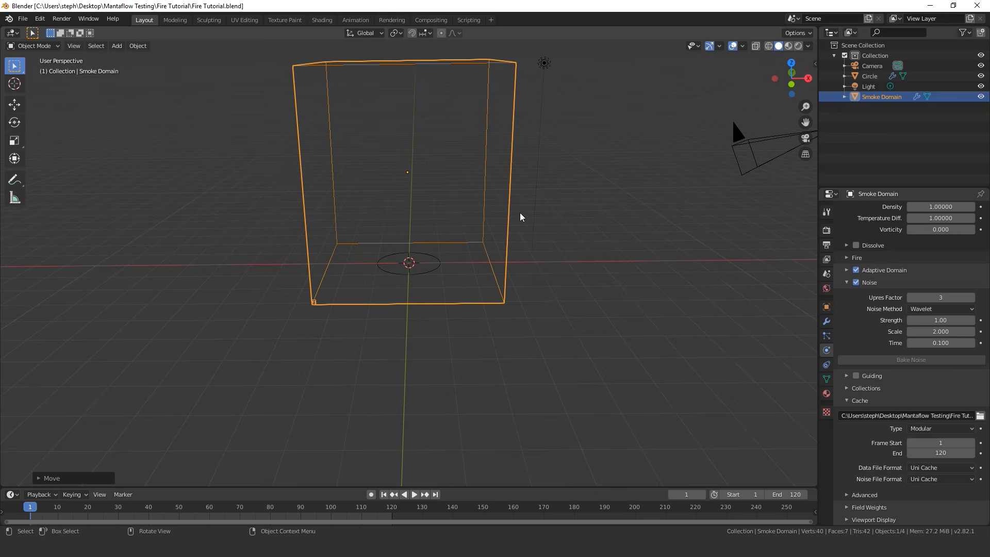
Set the circle emitter's fluid Flow Type to Fire with Inflow as its Flow Behavior
{"action": "scroll", "coordinate": [485, 255], "scroll_direction": "up", "scroll_amount": 3}
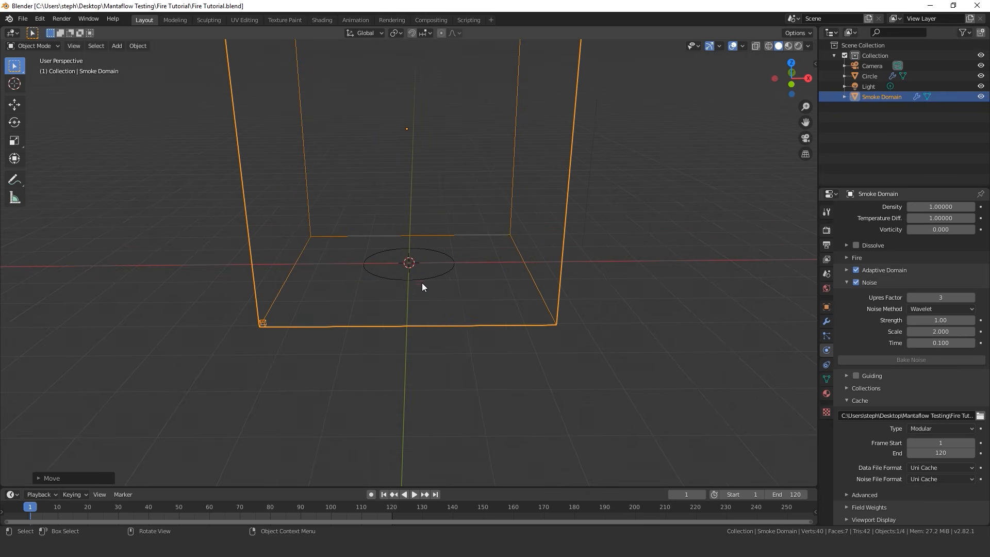
{"action": "left_click", "coordinate": [421, 279]}
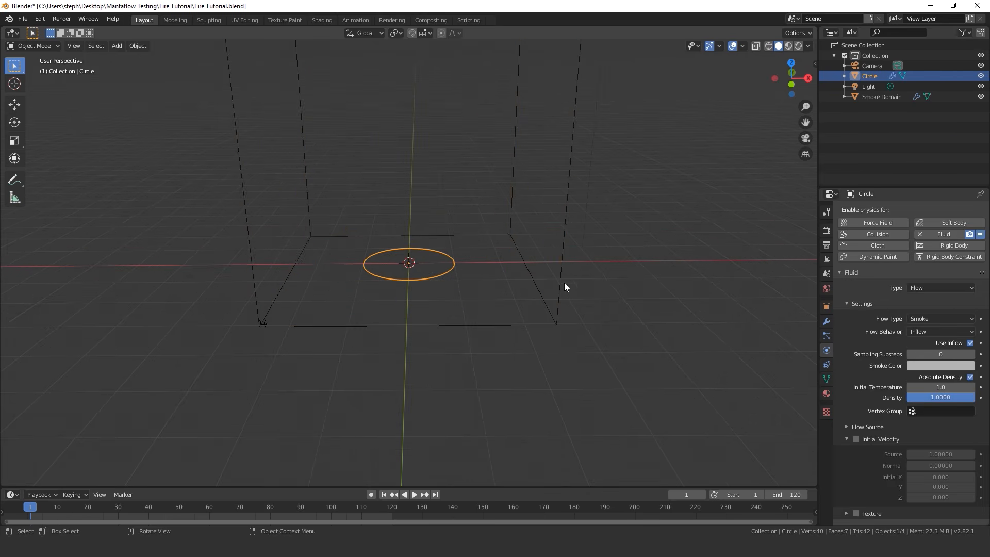
{"action": "left_click", "coordinate": [920, 317]}
{"action": "left_click", "coordinate": [921, 352]}
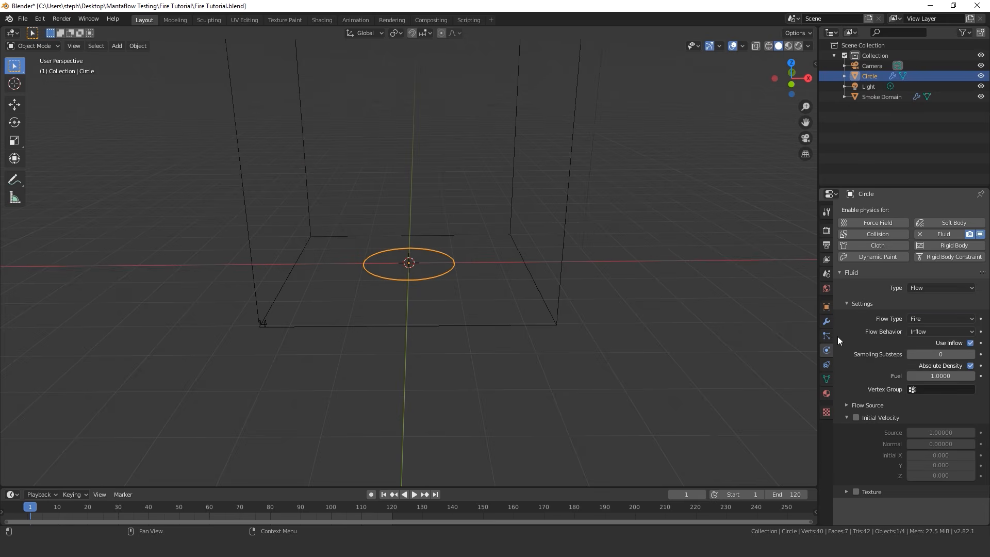
{"action": "left_click", "coordinate": [910, 332]}
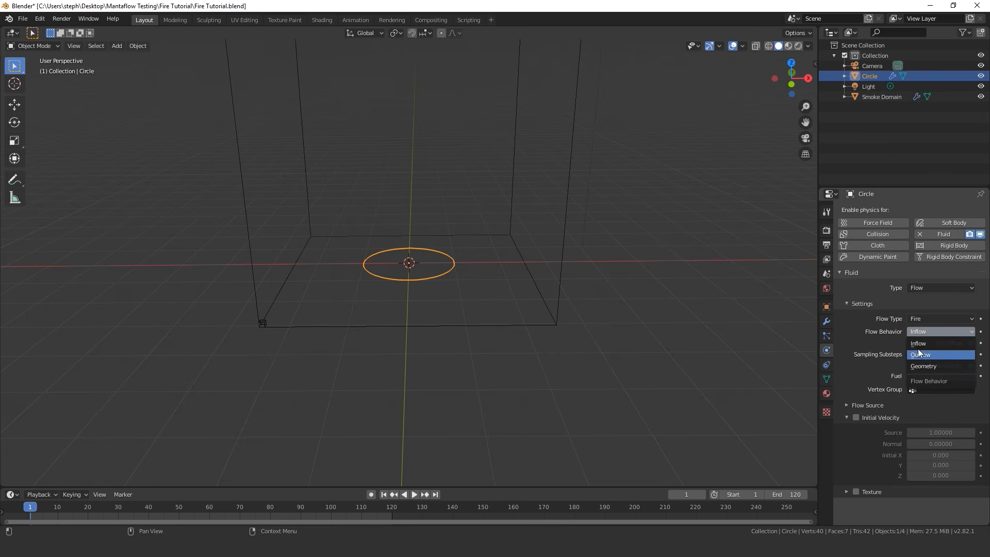
{"action": "left_click", "coordinate": [925, 344]}
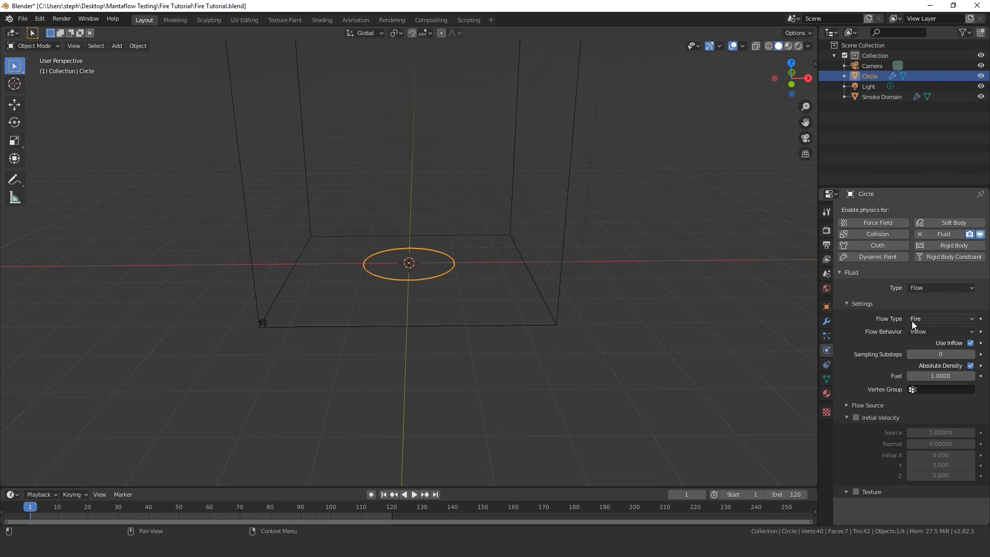
{"action": "scroll", "coordinate": [400, 312], "scroll_direction": "up", "scroll_amount": 3}
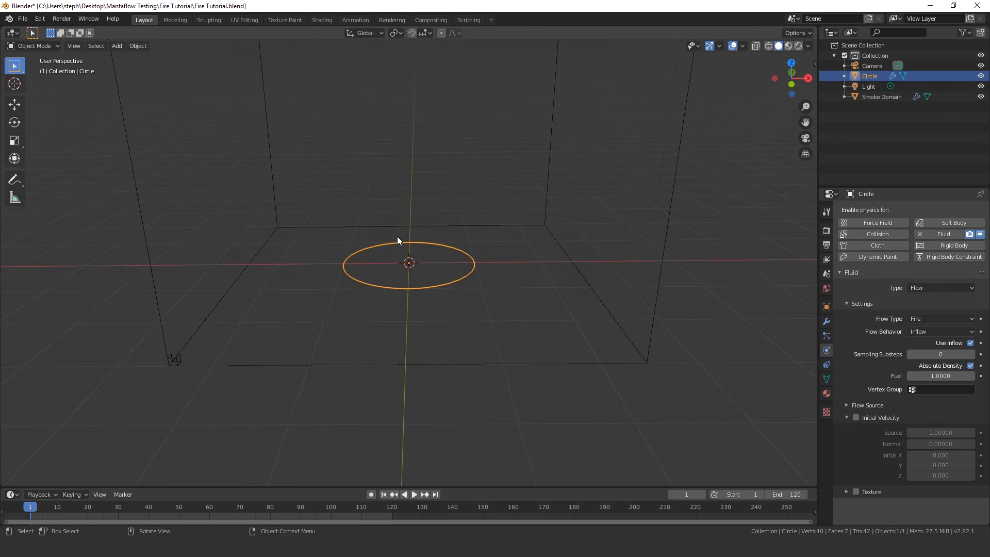
{"action": "left_click", "coordinate": [938, 332]}
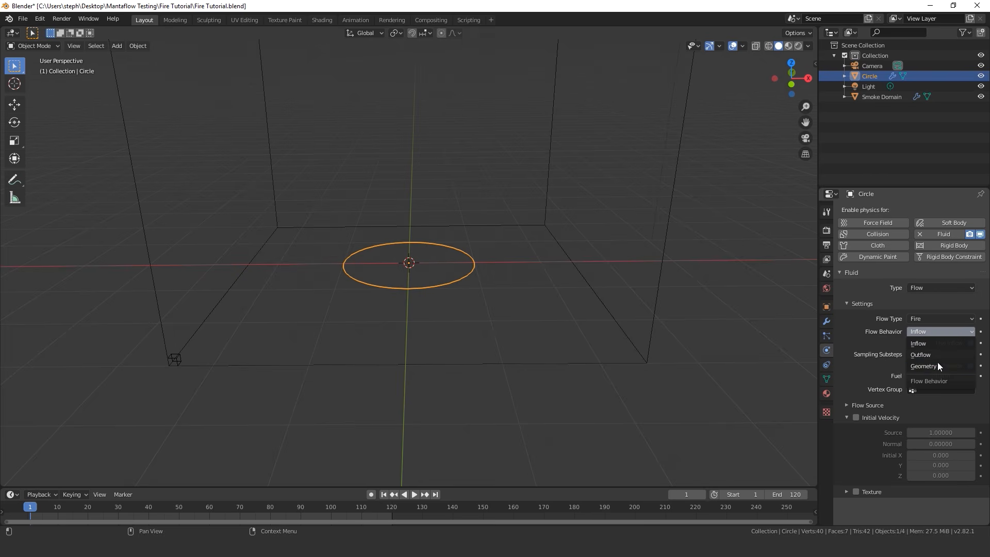
{"action": "left_click", "coordinate": [926, 344]}
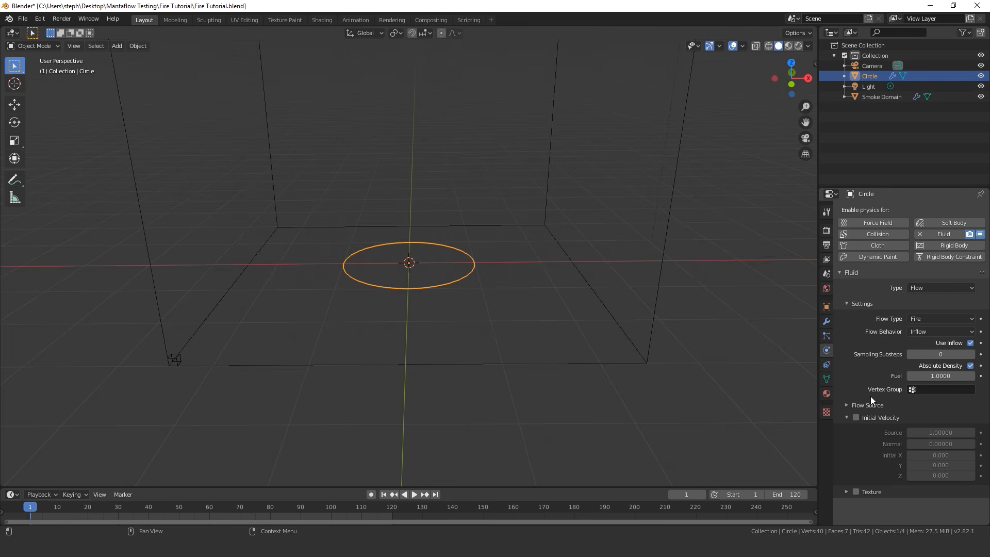
Set the circle's Fuel amount to 1.3 in its fluid flow settings
{"action": "left_click", "coordinate": [950, 376]}
{"action": "type", "text": "1.3"}
{"action": "key", "text": "Return"}
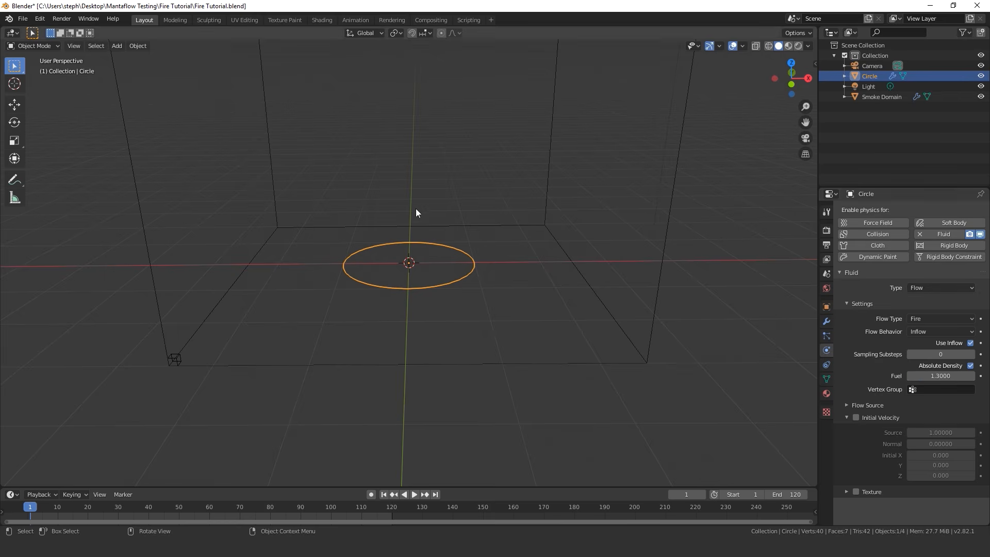
Keep Mesh as the circle's Flow Source and set its Surface Thickness to 1
{"action": "left_click", "coordinate": [864, 405]}
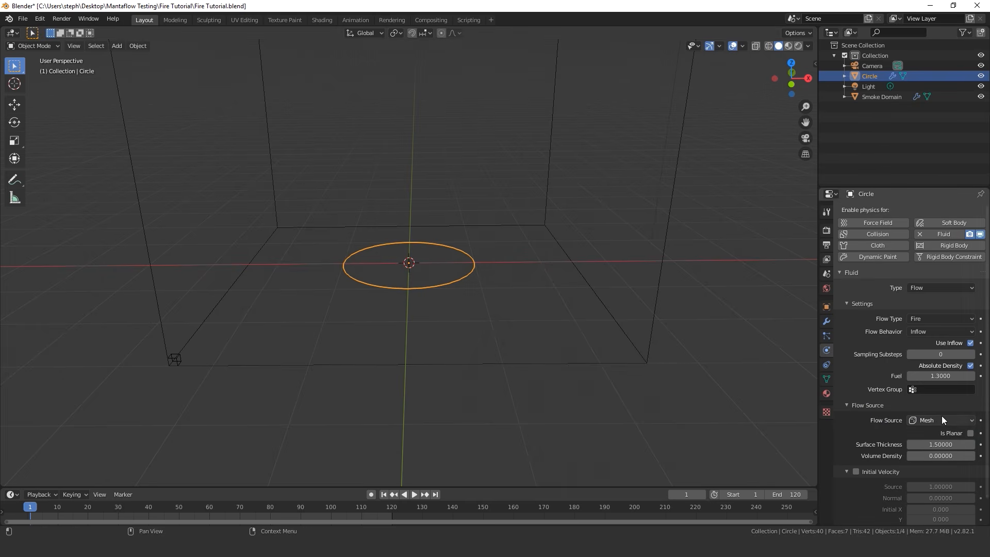
{"action": "left_click", "coordinate": [927, 419]}
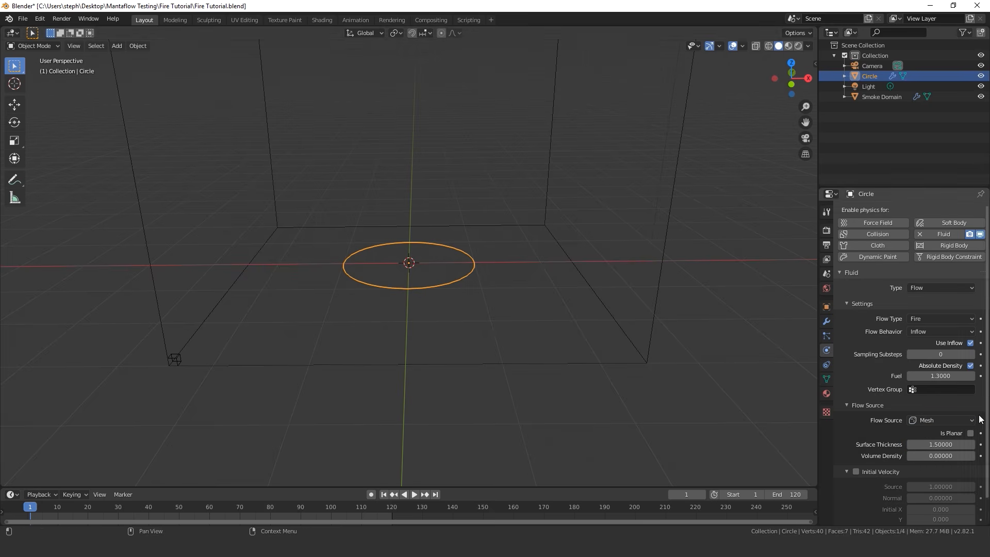
{"action": "left_click", "coordinate": [935, 420]}
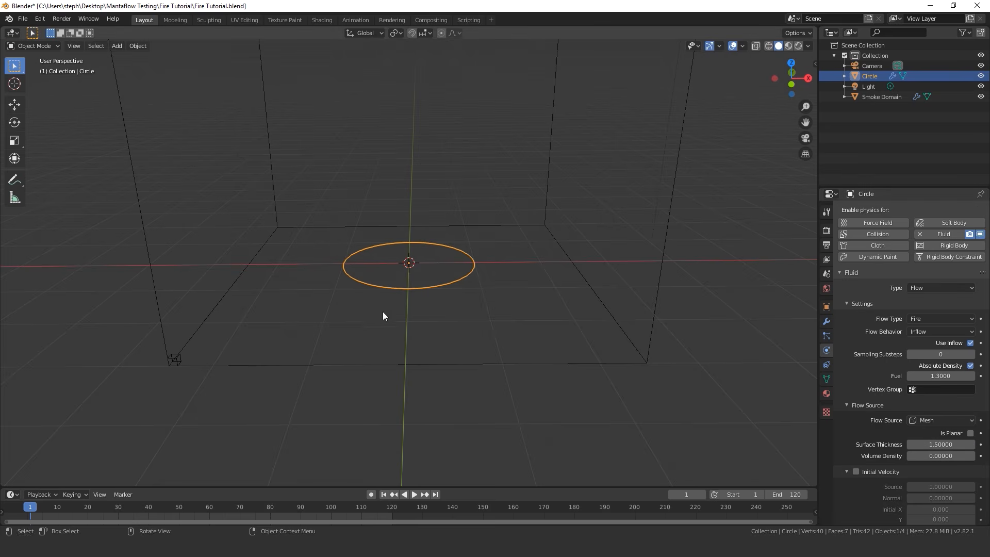
{"action": "left_click", "coordinate": [906, 442]}
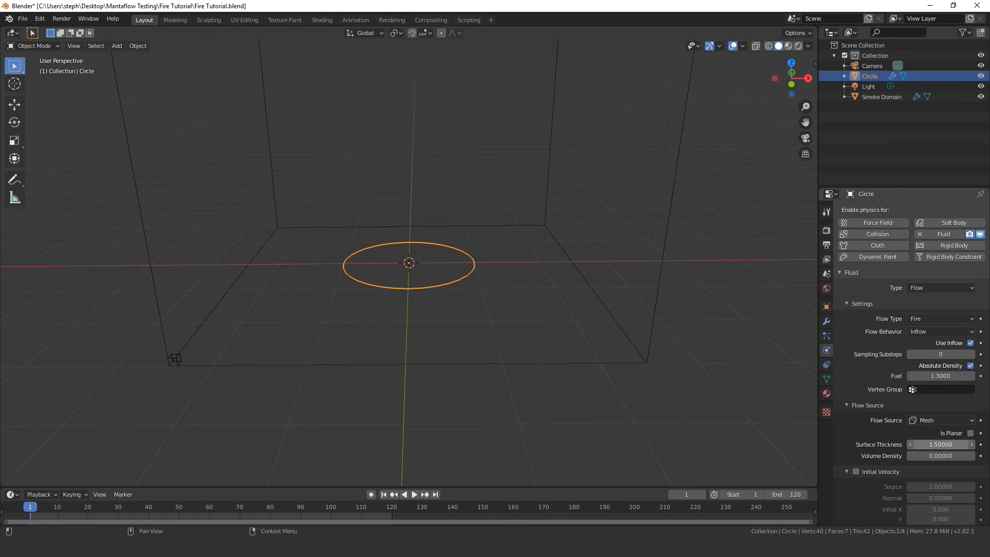
{"action": "type", "text": "1"}
{"action": "key", "text": "Return"}
Enable the Texture option for the circle's fluid flow and bring its settings into view
{"action": "scroll", "coordinate": [910, 516], "scroll_direction": "down", "scroll_amount": 1}
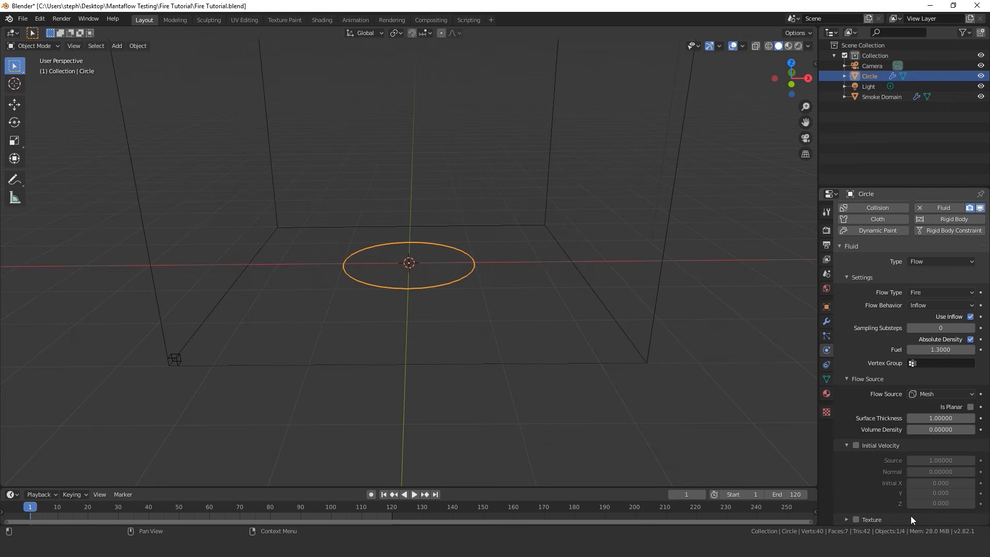
{"action": "left_click", "coordinate": [875, 518]}
{"action": "scroll", "coordinate": [875, 518], "scroll_direction": "down", "scroll_amount": 2}
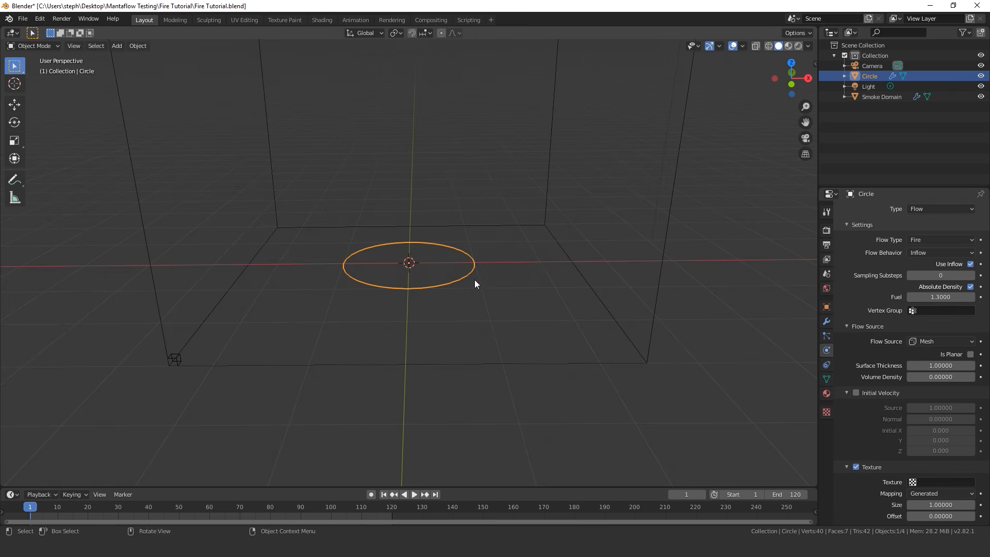
Create a new texture and set its type to Clouds
{"action": "left_click", "coordinate": [826, 412]}
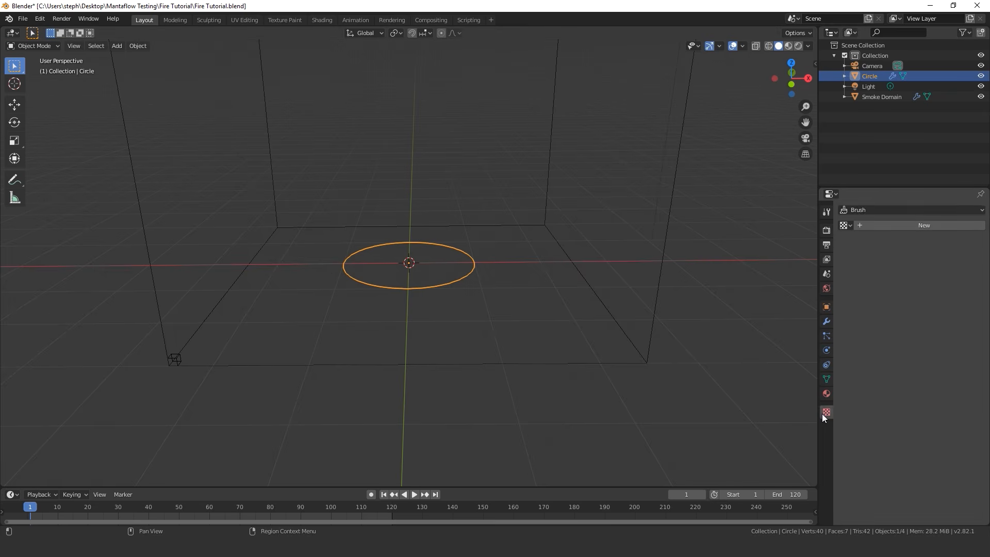
{"action": "left_click", "coordinate": [891, 227]}
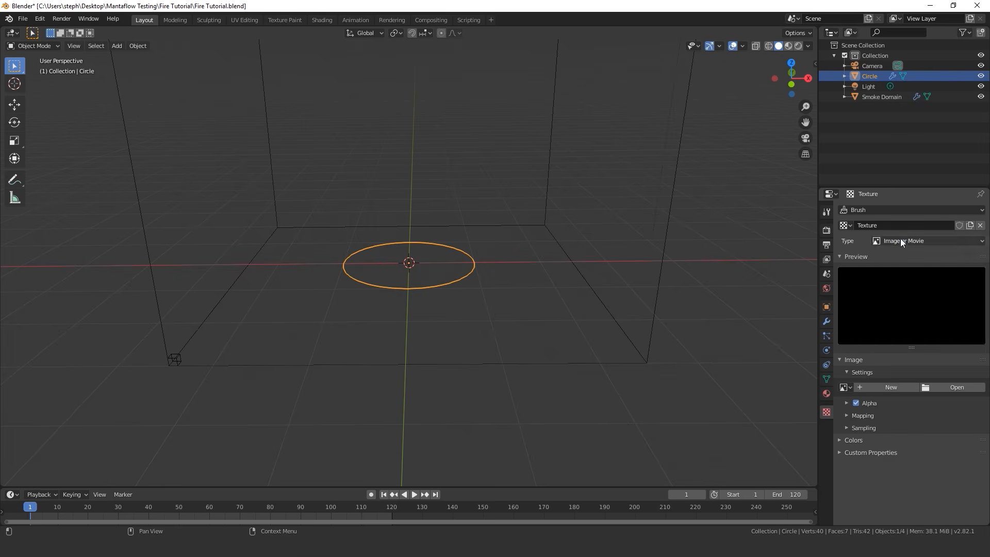
{"action": "left_click", "coordinate": [900, 239]}
{"action": "left_click", "coordinate": [893, 276]}
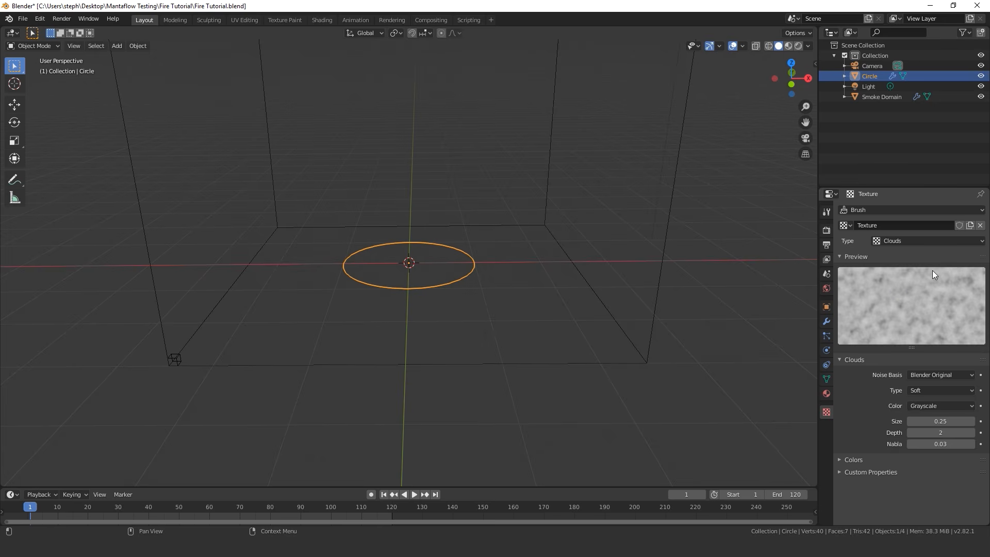
Set the Clouds texture's Contrast to 3 in its color settings
{"action": "left_click", "coordinate": [853, 459]}
{"action": "scroll", "coordinate": [876, 454], "scroll_direction": "down", "scroll_amount": 3}
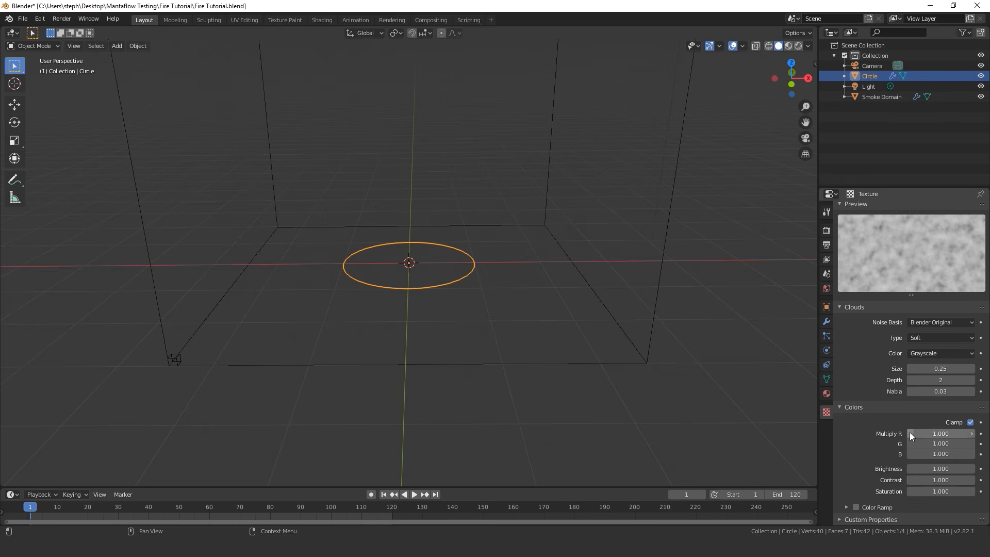
{"action": "left_click", "coordinate": [938, 480]}
{"action": "type", "text": "3"}
{"action": "key", "text": "Return"}
Enable the texture's Color Ramp and move the black stop to about 0.333 and the white stop to about 0.542
{"action": "left_click", "coordinate": [874, 505]}
{"action": "scroll", "coordinate": [892, 484], "scroll_direction": "down", "scroll_amount": 2}
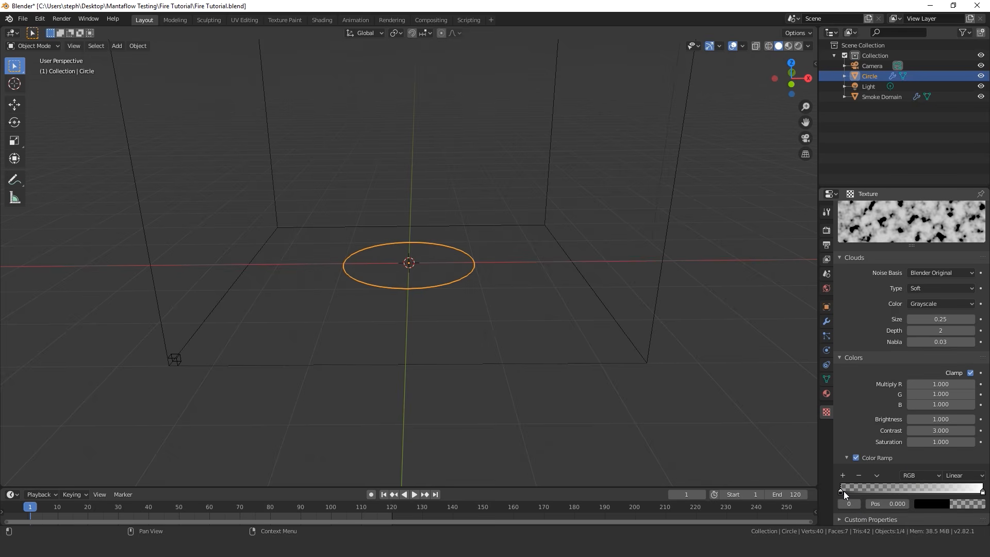
{"action": "left_click_drag", "start_coordinate": [843, 491], "coordinate": [892, 487]}
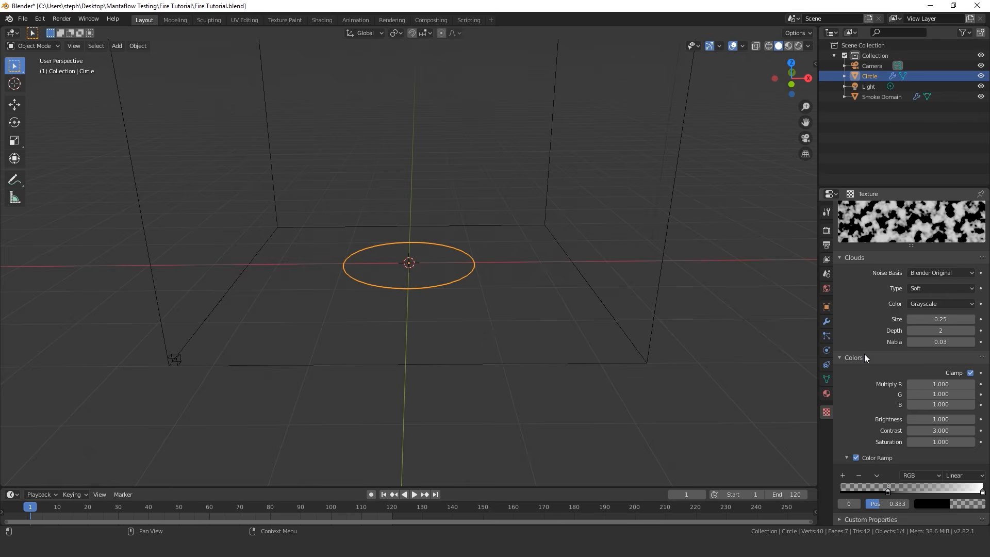
{"action": "scroll", "coordinate": [886, 266], "scroll_direction": "up", "scroll_amount": 4}
{"action": "scroll", "coordinate": [892, 304], "scroll_direction": "down", "scroll_amount": 3}
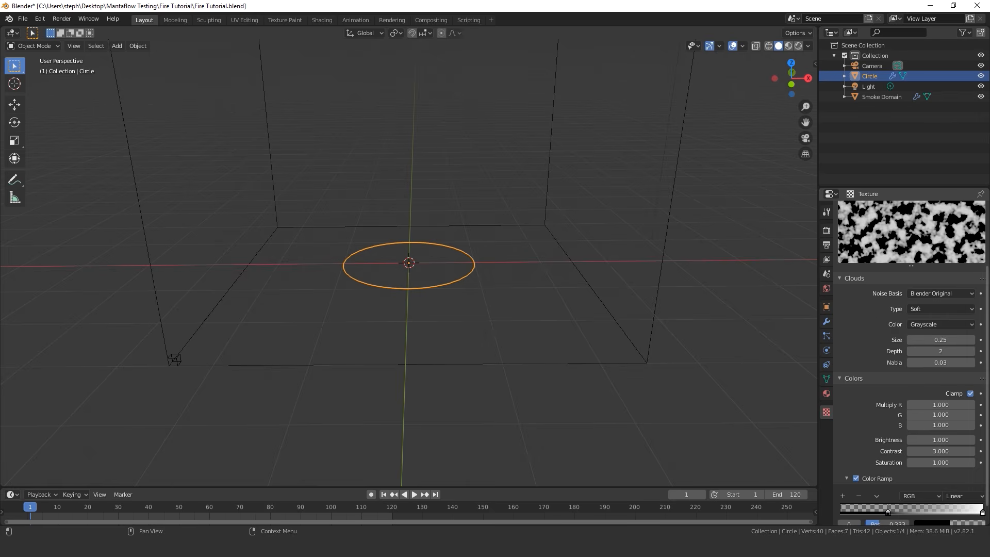
{"action": "left_click", "coordinate": [983, 511]}
{"action": "left_click_drag", "start_coordinate": [983, 511], "coordinate": [918, 511]}
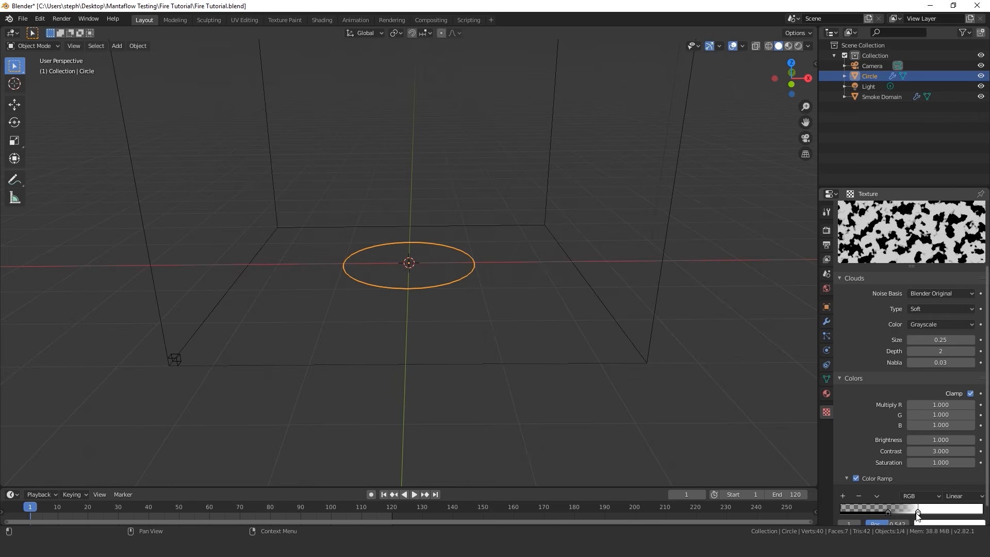
{"action": "scroll", "coordinate": [918, 279], "scroll_direction": "up", "scroll_amount": 3}
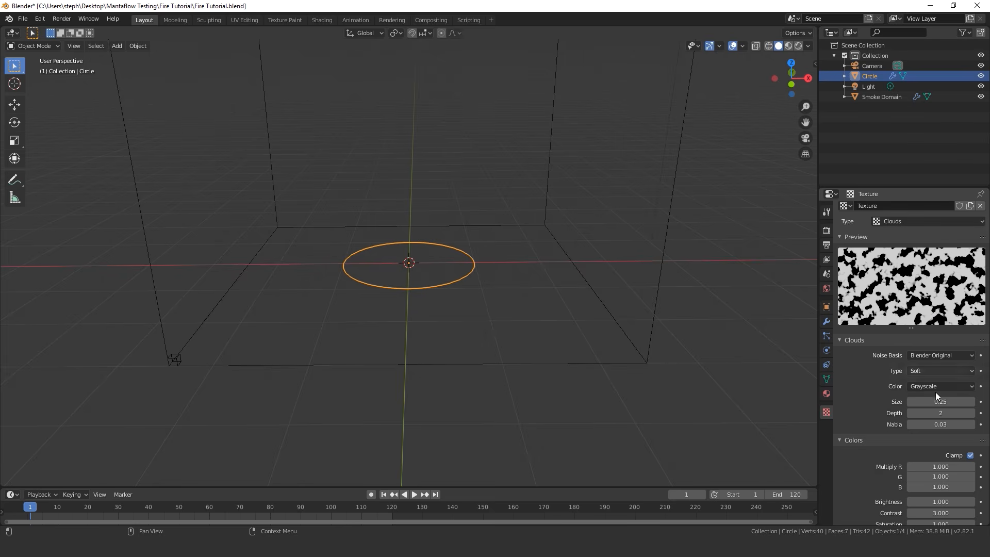
Set the Clouds texture's Size to 0.1
{"action": "scroll", "coordinate": [935, 397], "scroll_direction": "down", "scroll_amount": 3}
{"action": "left_click", "coordinate": [937, 340]}
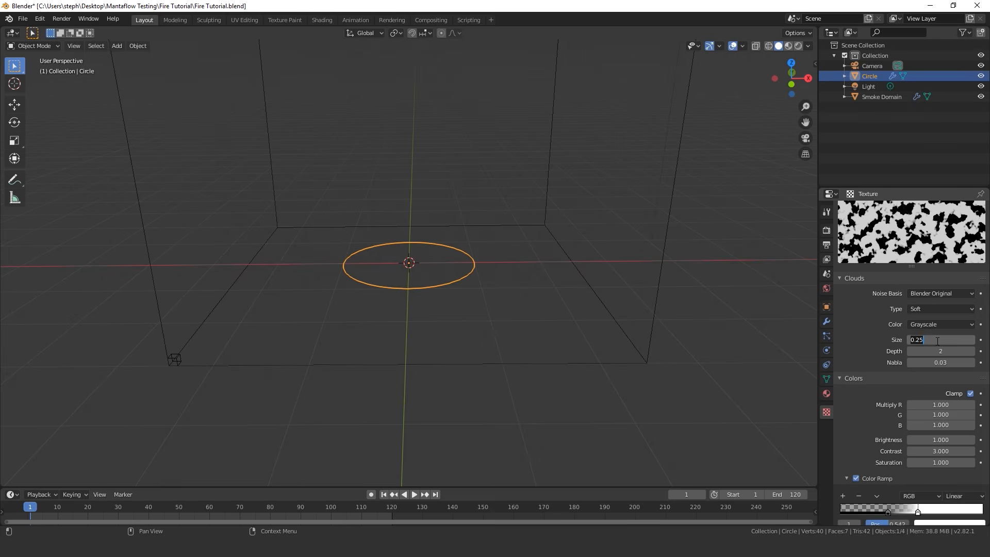
{"action": "type", "text": ".1"}
{"action": "key", "text": "Return"}
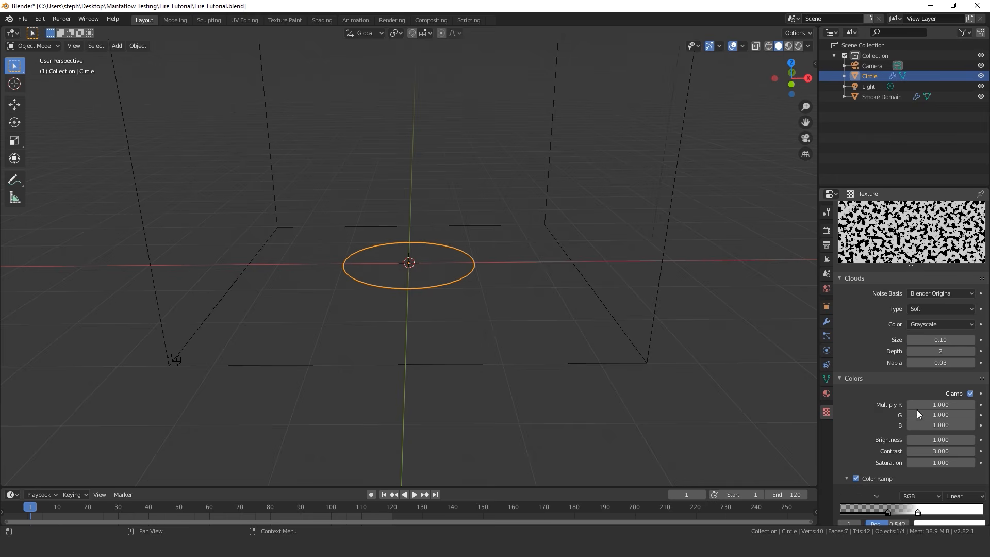
Assign the new Clouds texture to the Texture setting of the circle's fluid flow
{"action": "scroll", "coordinate": [842, 354], "scroll_direction": "down", "scroll_amount": 1}
{"action": "left_click", "coordinate": [827, 350]}
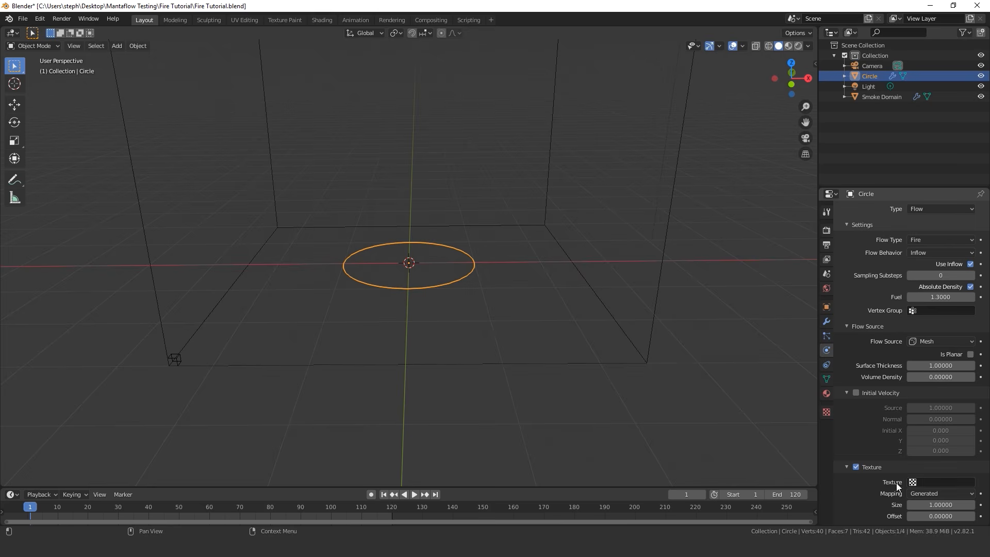
{"action": "left_click", "coordinate": [935, 483]}
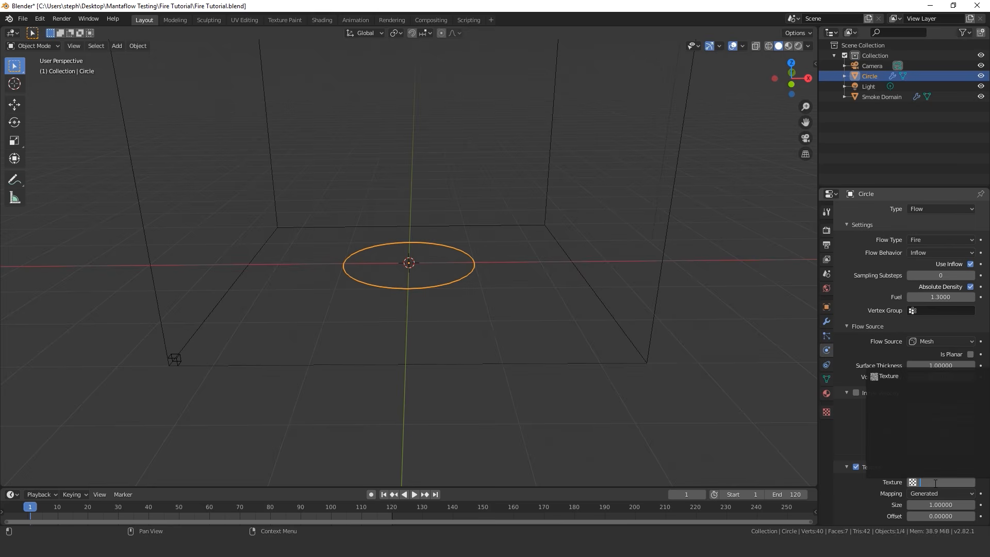
{"action": "left_click", "coordinate": [887, 376]}
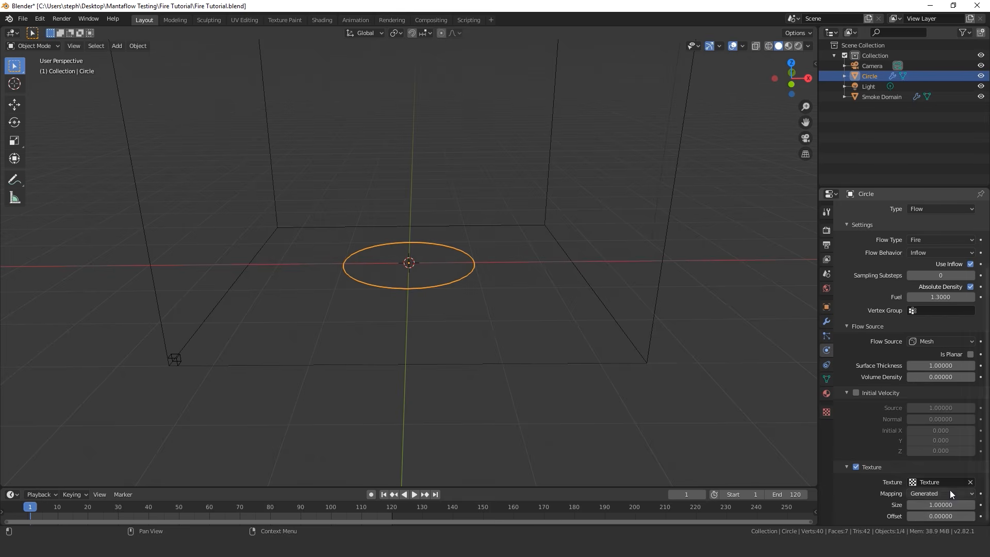
Keyframe the flow texture's Offset at 0 on frame 1
{"action": "scroll", "coordinate": [435, 291], "scroll_direction": "up", "scroll_amount": 1}
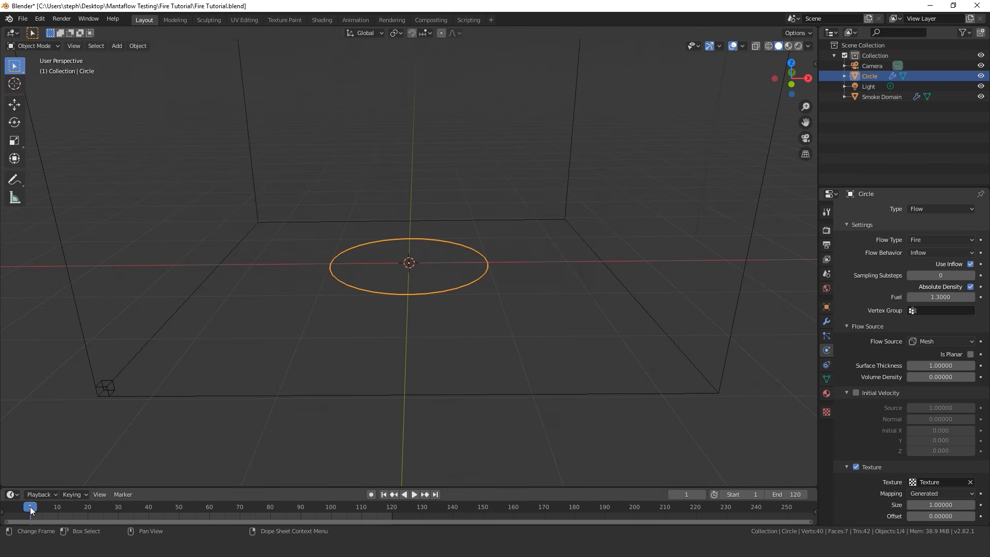
{"action": "key", "text": "space"}
{"action": "key", "text": "Escape"}
{"action": "left_click", "coordinate": [981, 516]}
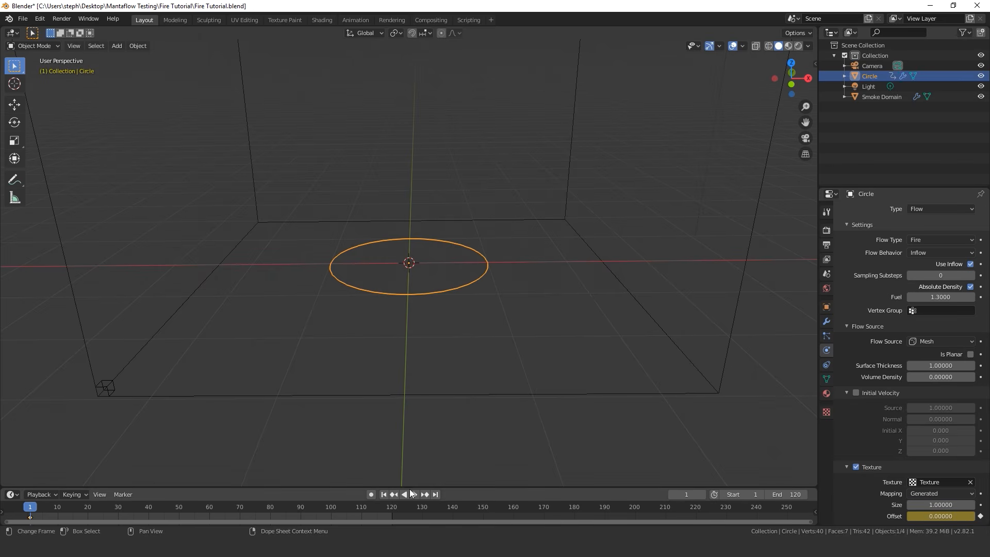
Go to frame 120, set the flow texture's Offset to 0.6 and keyframe it there
{"action": "left_click", "coordinate": [436, 496]}
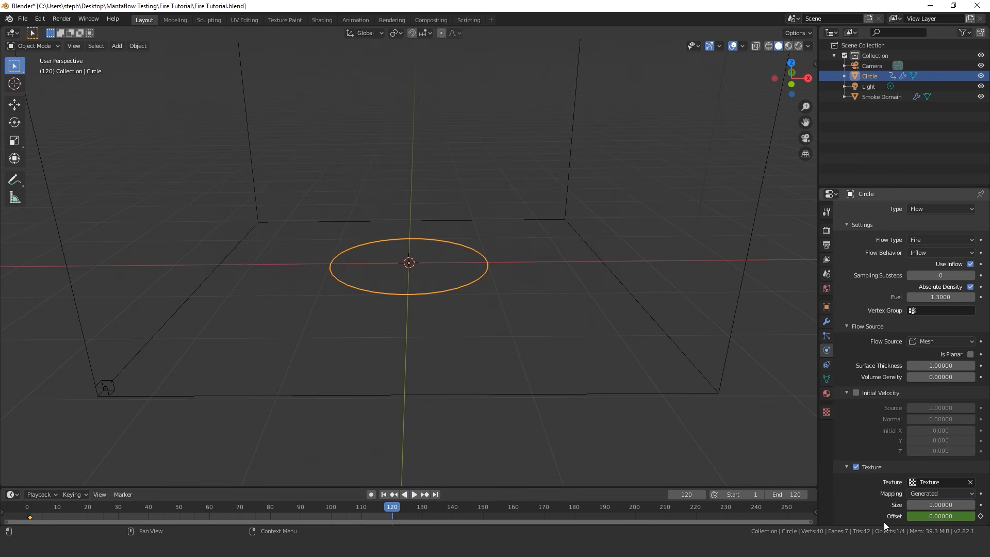
{"action": "left_click", "coordinate": [939, 516]}
{"action": "key", "text": "BackSpace"}
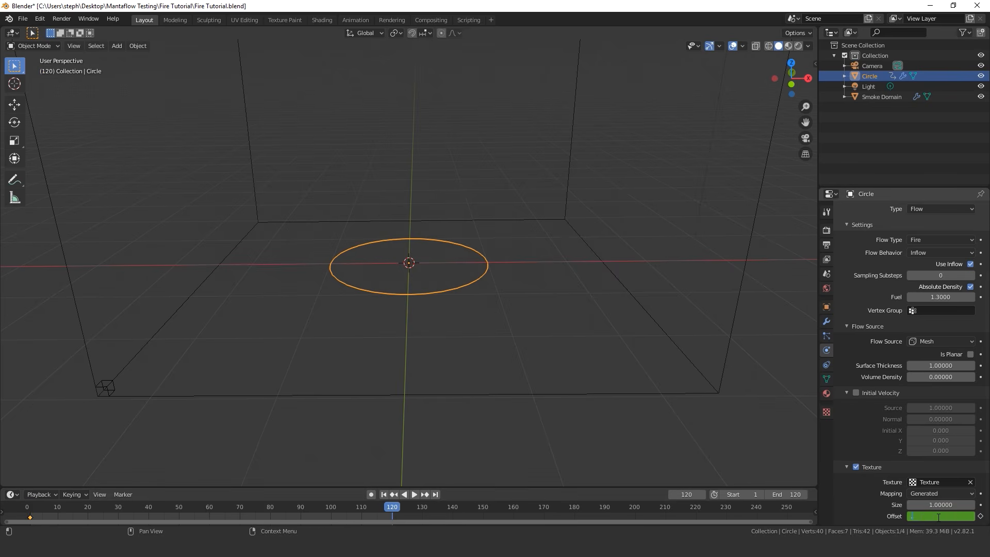
{"action": "key", "text": "Return"}
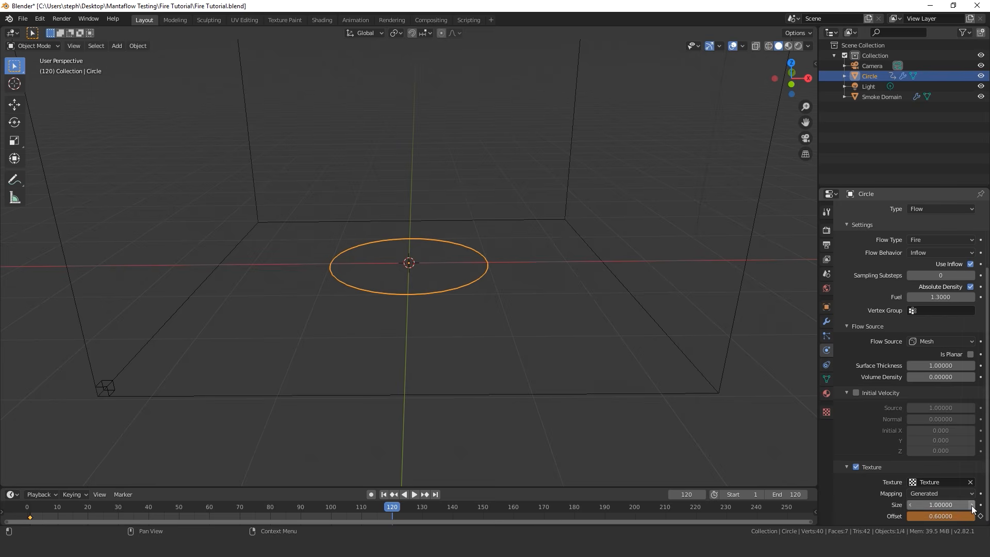
{"action": "key", "text": "i"}
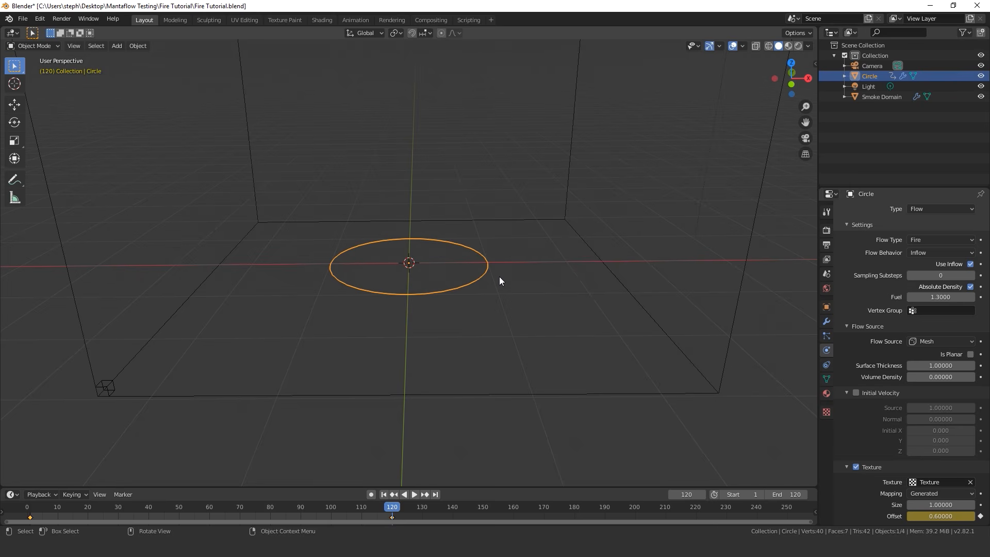
Split the 3D viewport vertically and turn the new area into a Graph Editor
{"action": "mouse_move", "coordinate": [462, 268]}
{"action": "middle_mouse_down"}
{"action": "mouse_move", "coordinate": [479, 278]}
{"action": "mouse_move", "coordinate": [454, 298]}
{"action": "mouse_move", "coordinate": [449, 261]}
{"action": "mouse_move", "coordinate": [459, 275]}
{"action": "middle_mouse_up"}
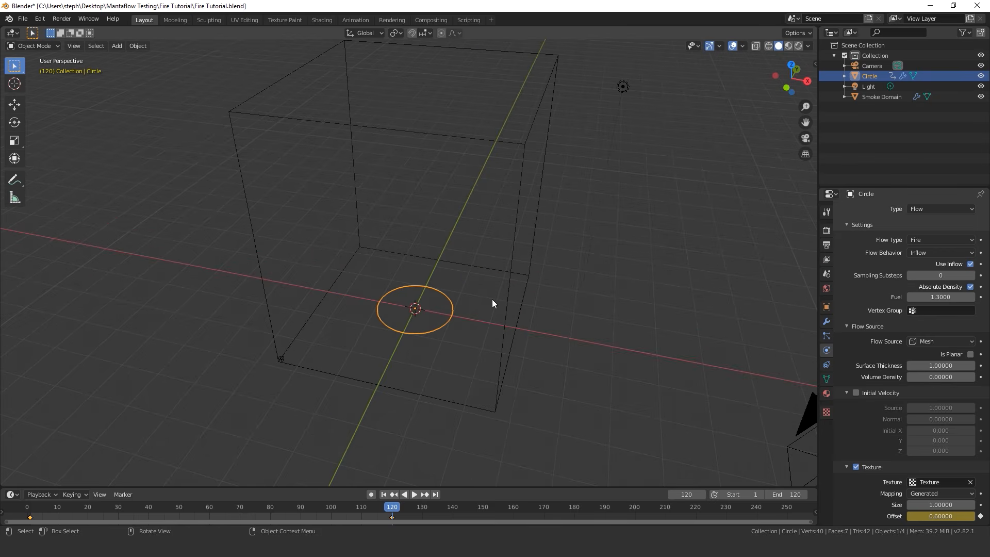
{"action": "middle_click_drag", "start_coordinate": [495, 305], "coordinate": [413, 281]}
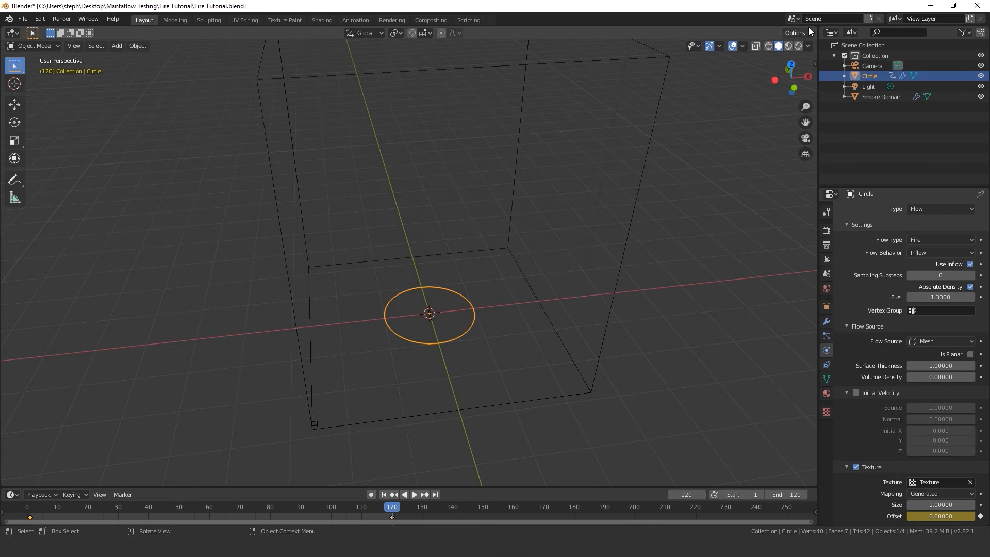
{"action": "left_click_drag", "start_coordinate": [816, 31], "coordinate": [392, 34]}
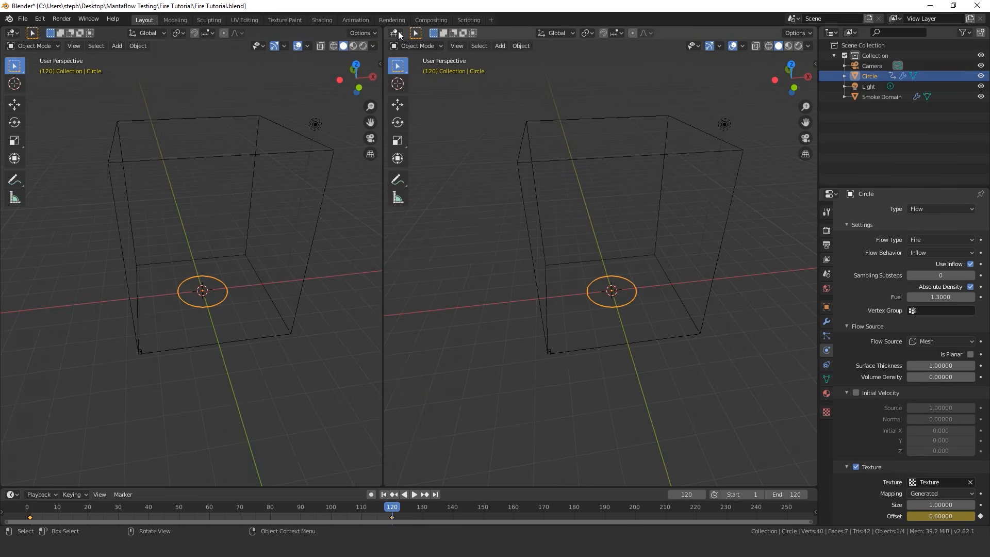
{"action": "left_click", "coordinate": [397, 32]}
{"action": "left_click", "coordinate": [518, 94]}
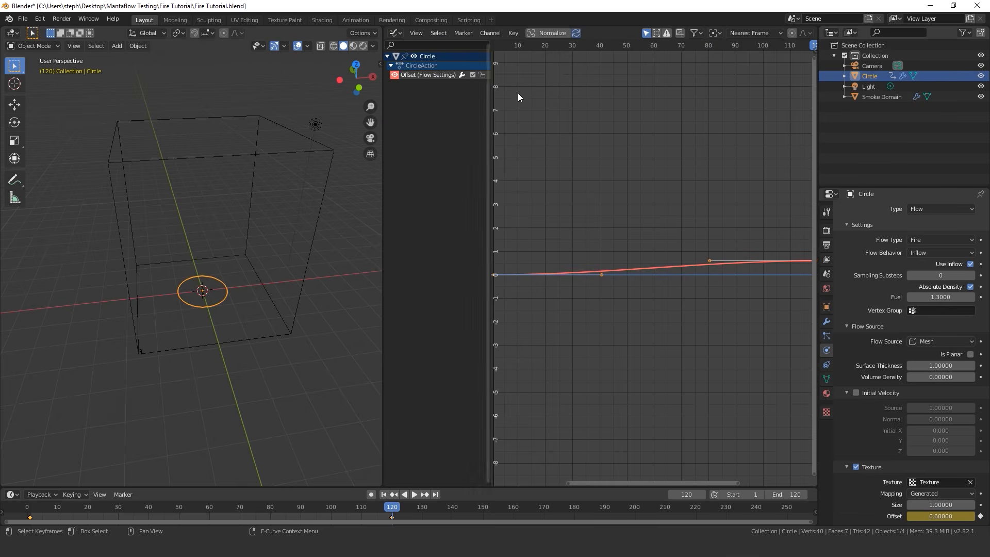
Set the Offset curve's keyframe interpolation to Linear, and merge the Graph Editor area back into the 3D viewport
{"action": "scroll", "coordinate": [653, 249], "scroll_direction": "down", "scroll_amount": 3}
{"action": "middle_click_drag", "start_coordinate": [687, 251], "coordinate": [709, 259]}
{"action": "middle_click_drag", "start_coordinate": [591, 270], "coordinate": [570, 271]}
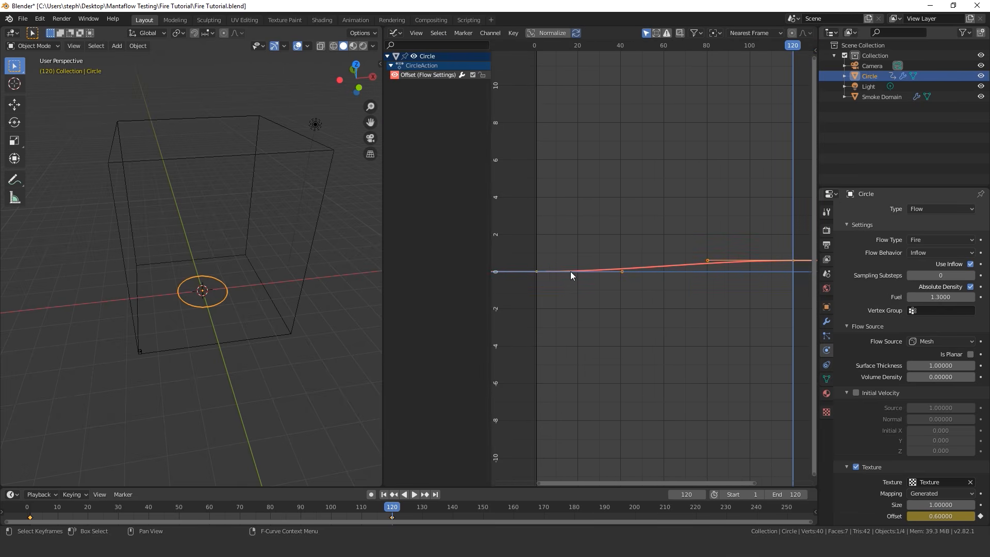
{"action": "left_click", "coordinate": [537, 258]}
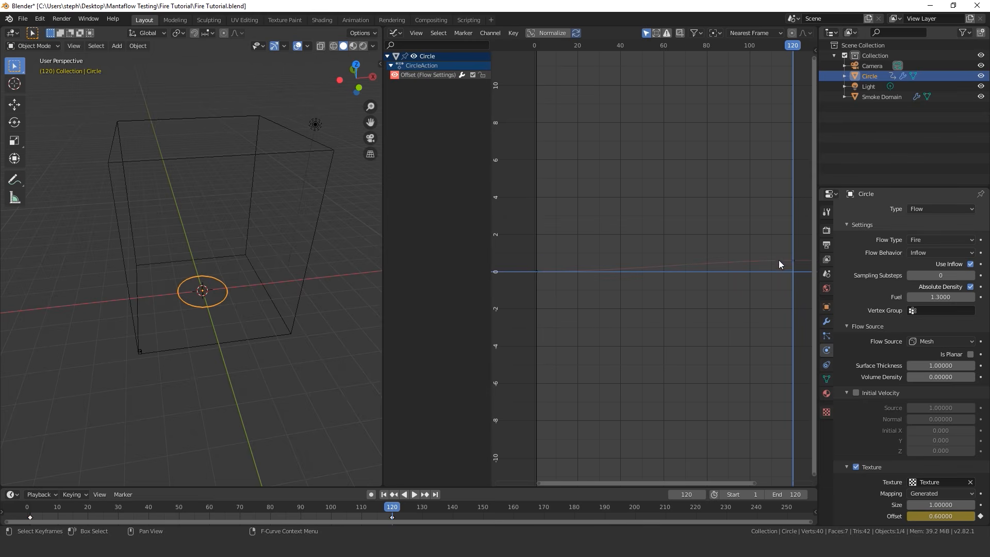
{"action": "left_click", "coordinate": [739, 263]}
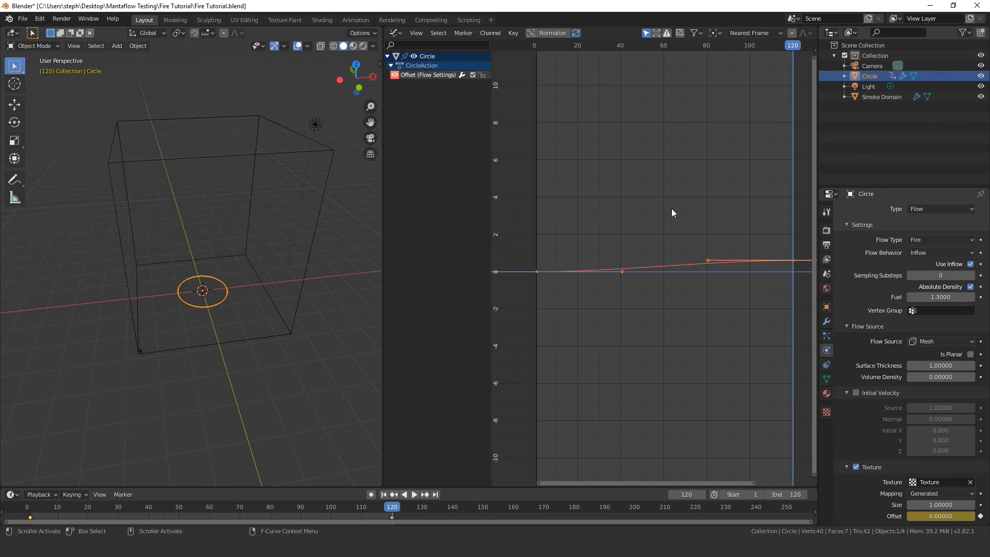
{"action": "key", "text": "t"}
{"action": "left_click", "coordinate": [478, 230]}
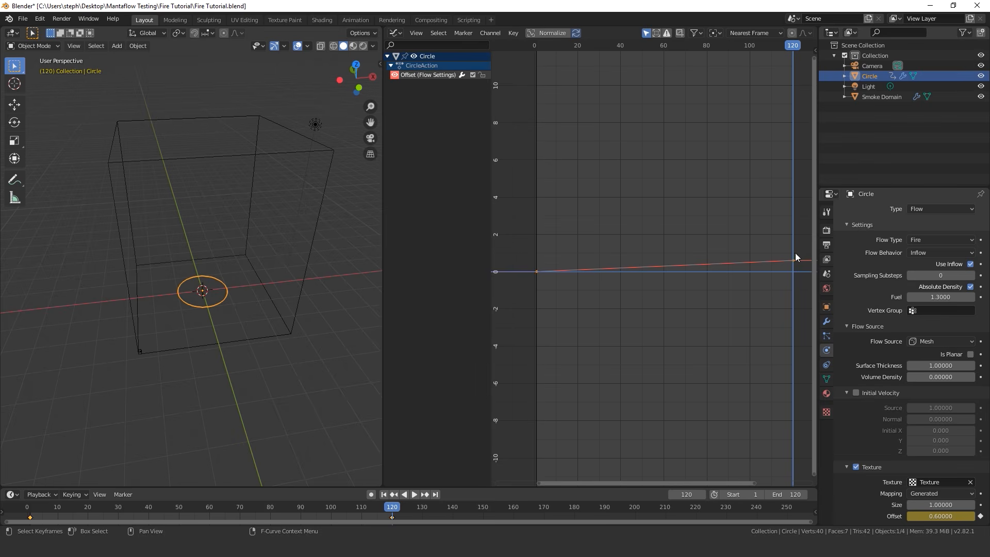
{"action": "left_click_drag", "start_coordinate": [380, 29], "coordinate": [459, 82]}
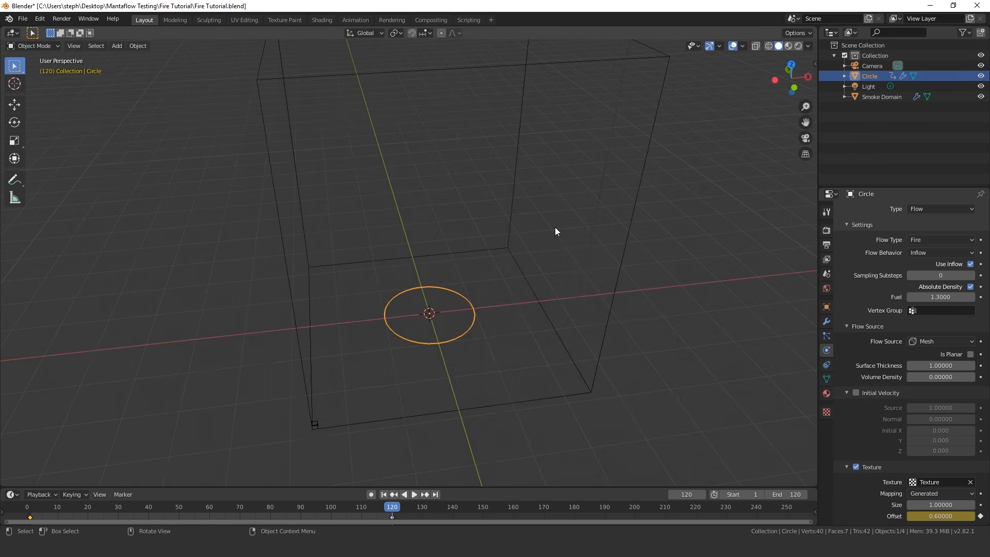
Select the Smoke Domain, save the file and bake the domain's simulation data
{"action": "middle_click_drag", "start_coordinate": [555, 231], "coordinate": [580, 182]}
{"action": "left_click", "coordinate": [580, 141]}
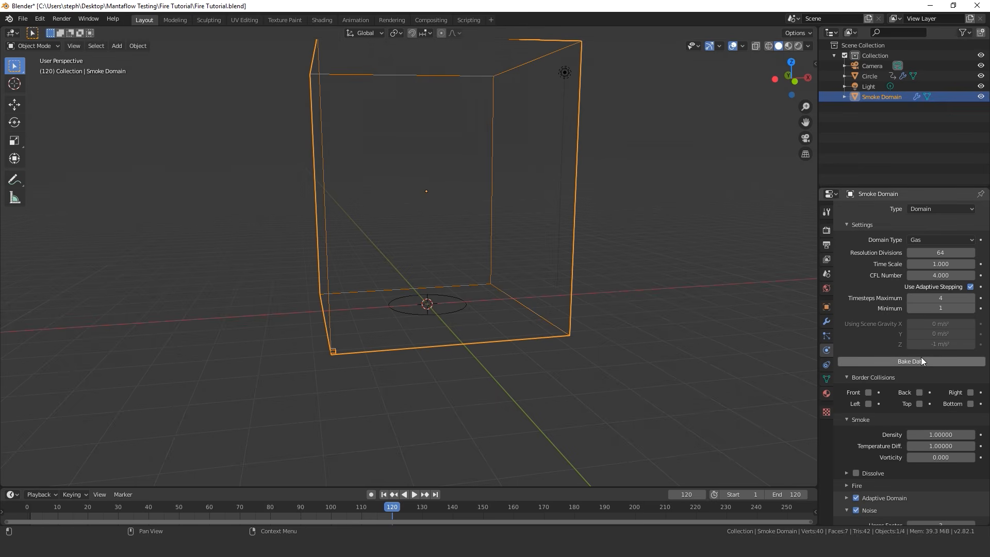
{"action": "key", "text": "ctrl+s"}
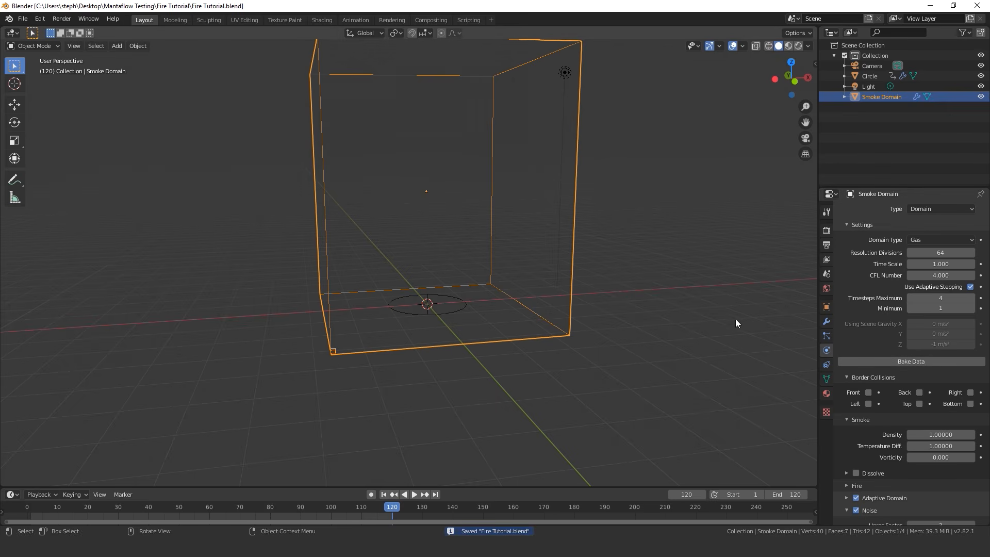
{"action": "left_click", "coordinate": [917, 361]}
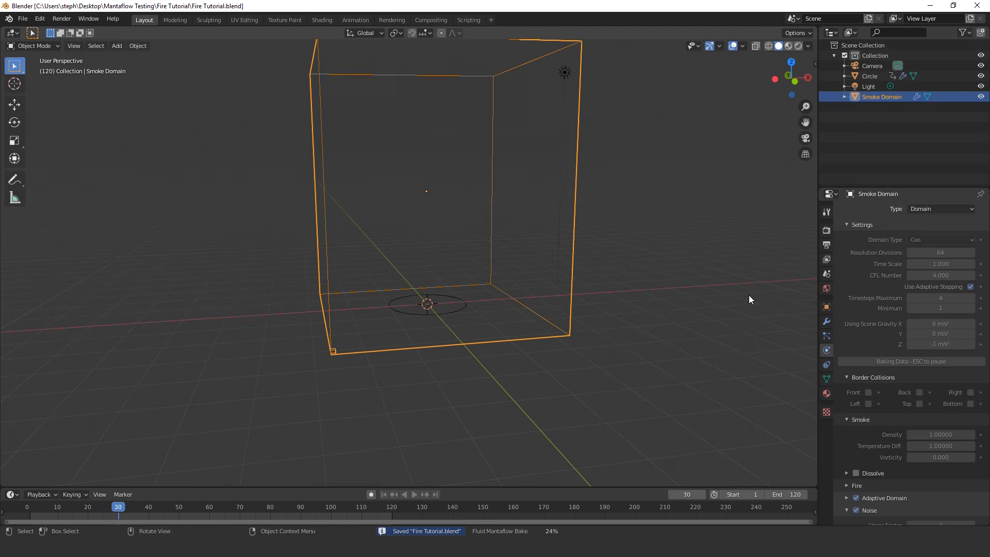
Bake the Smoke Domain's noise with an Upres Factor of 3
{"action": "scroll", "coordinate": [748, 299], "scroll_direction": "up", "scroll_amount": 5}
{"action": "scroll", "coordinate": [917, 336], "scroll_direction": "down", "scroll_amount": 4}
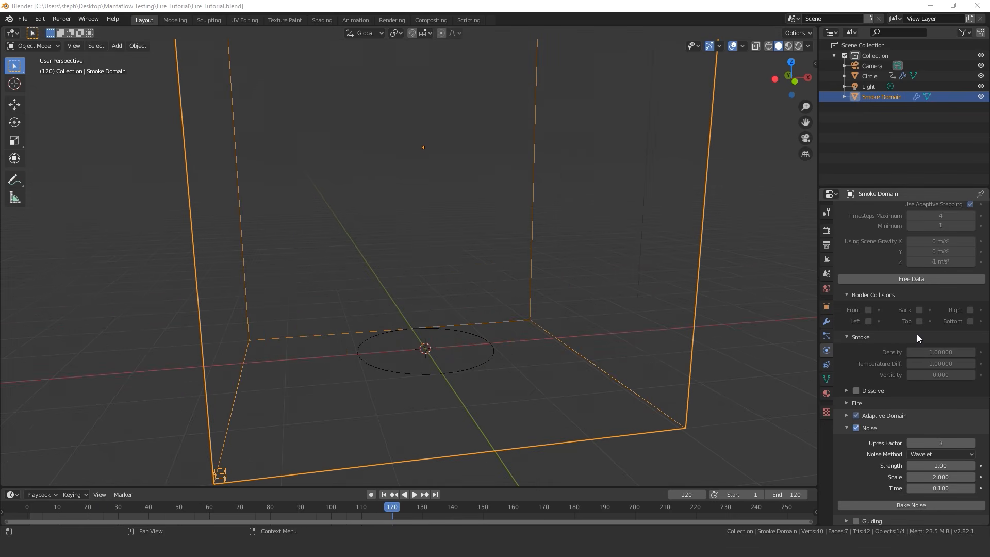
{"action": "scroll", "coordinate": [917, 334], "scroll_direction": "down", "scroll_amount": 5}
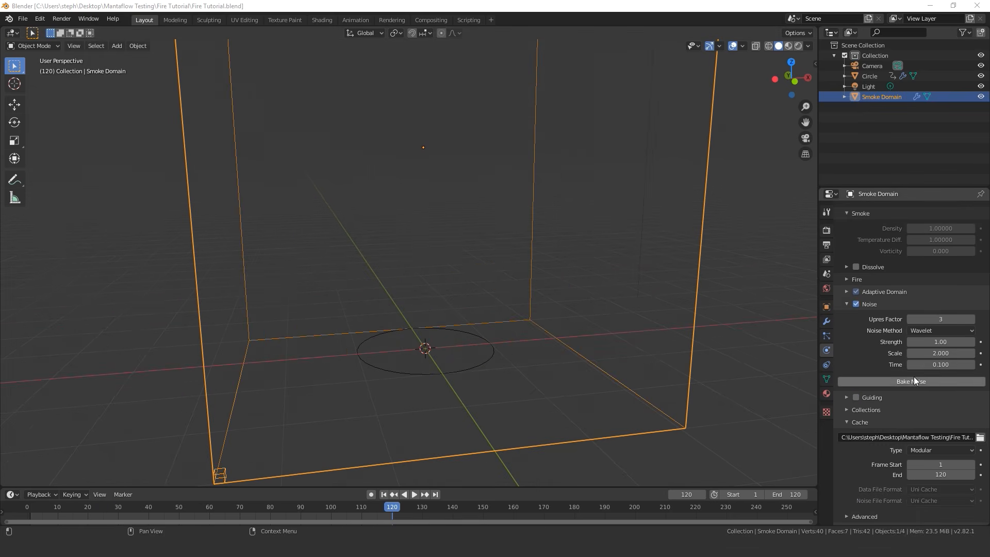
{"action": "left_click", "coordinate": [914, 380]}
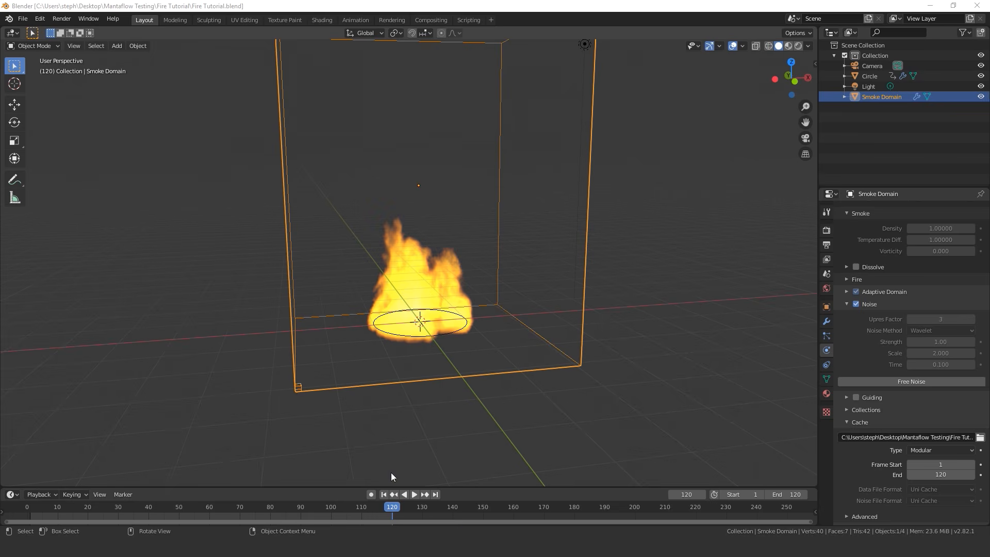
Play the baked fire simulation from the first frame, pause it, and examine the flames from several angles
{"action": "left_click", "coordinate": [384, 494]}
{"action": "middle_click_drag", "start_coordinate": [465, 351], "coordinate": [453, 349]}
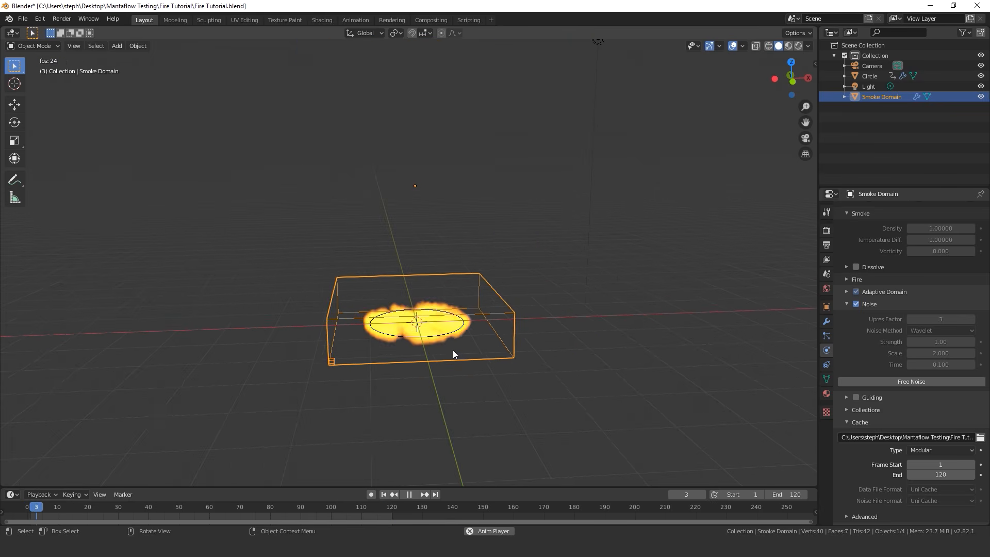
{"action": "key", "text": "space"}
{"action": "middle_click_drag", "start_coordinate": [457, 313], "coordinate": [538, 310]}
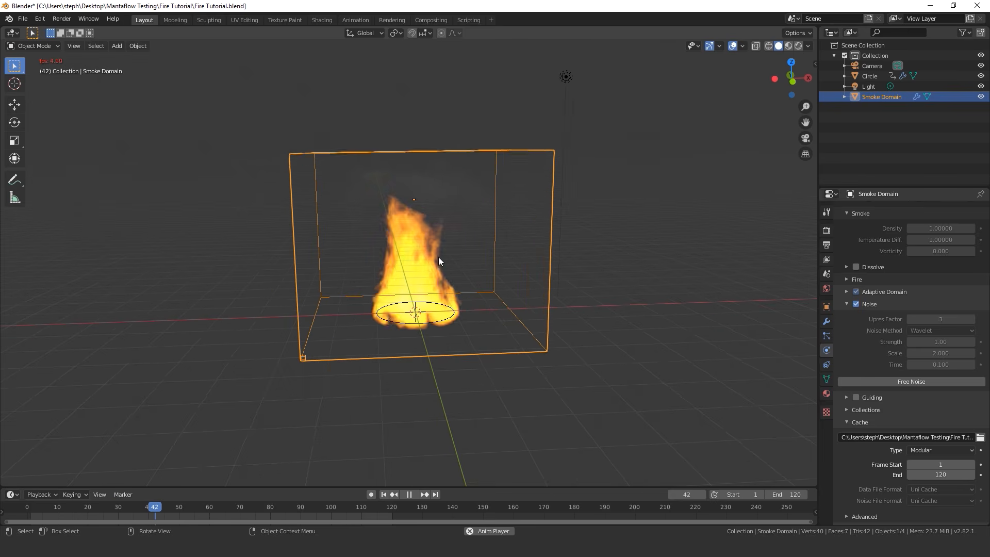
{"action": "key", "text": "space"}
{"action": "middle_click_drag", "start_coordinate": [439, 281], "coordinate": [445, 278]}
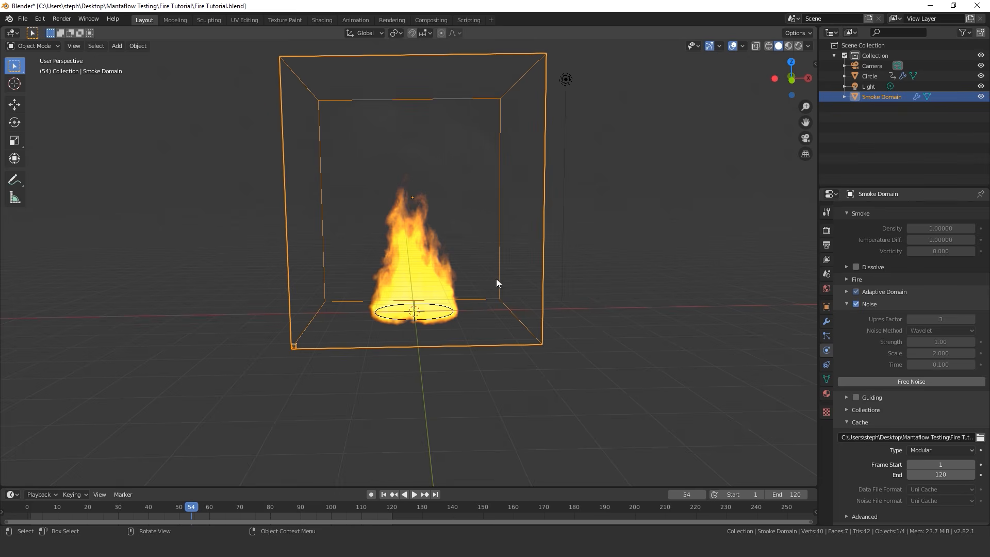
{"action": "middle_click_drag", "start_coordinate": [400, 247], "coordinate": [672, 194]}
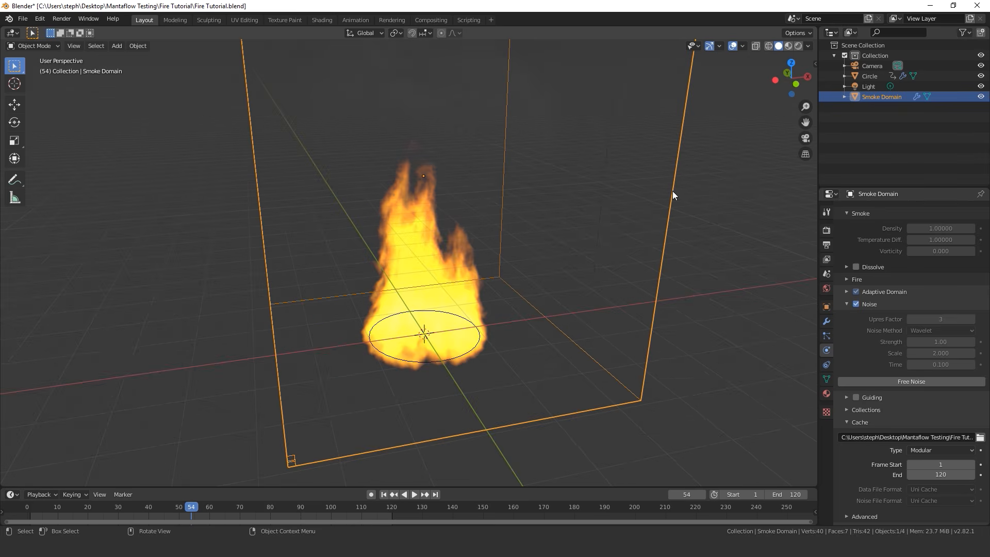
Split the 3D viewport vertically, turn the new area into a Shader Editor, hide its sidebar and frame the Smoke Domain material's nodes
{"action": "left_click_drag", "start_coordinate": [815, 29], "coordinate": [415, 47]}
{"action": "left_click", "coordinate": [426, 33]}
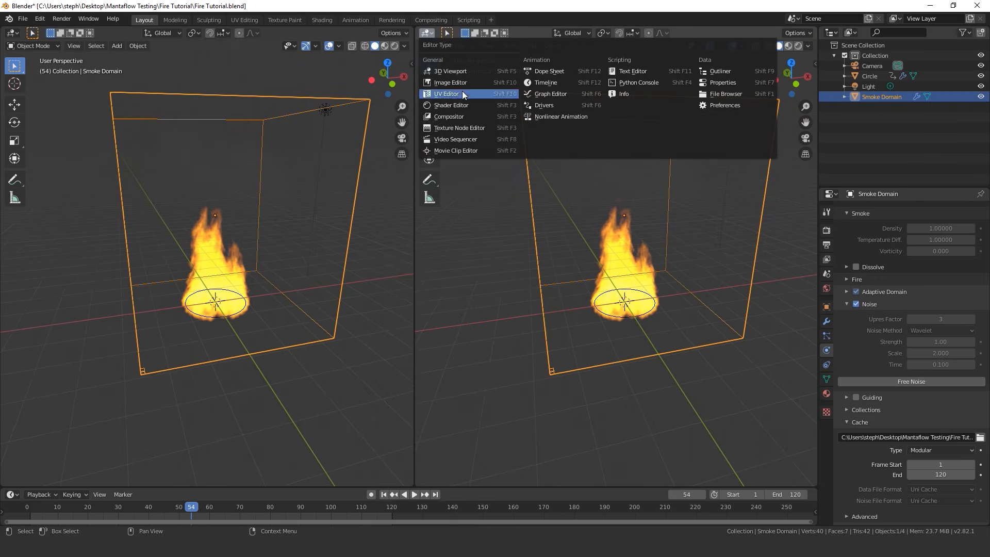
{"action": "left_click", "coordinate": [451, 105]}
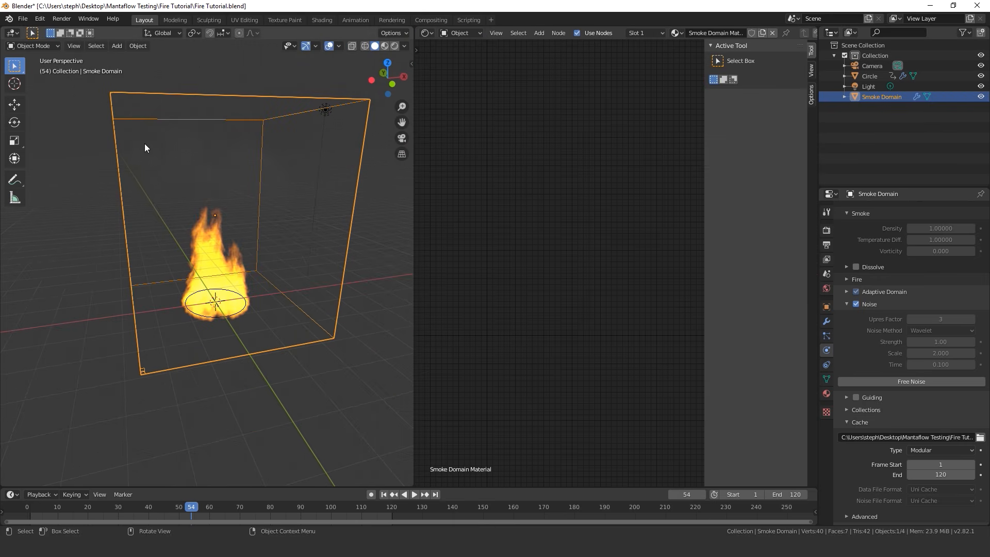
{"action": "key", "text": "n"}
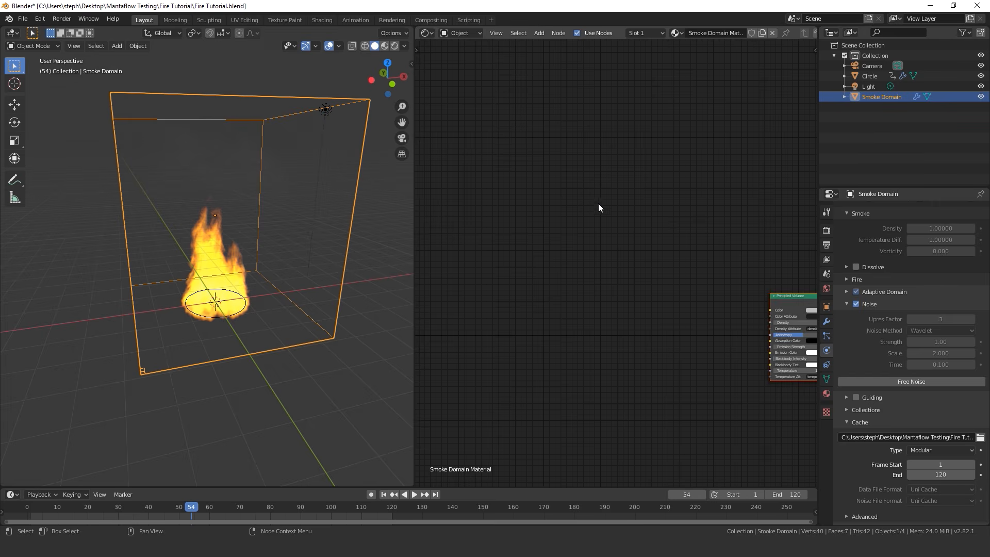
{"action": "key", "text": "Home"}
{"action": "scroll", "coordinate": [598, 229], "scroll_direction": "up", "scroll_amount": 4}
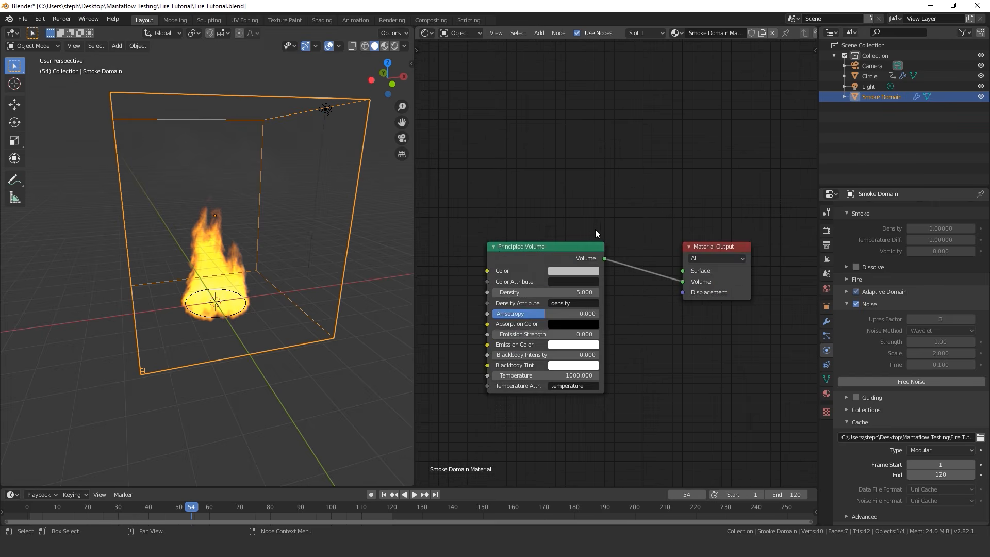
{"action": "scroll", "coordinate": [596, 230], "scroll_direction": "up", "scroll_amount": 3}
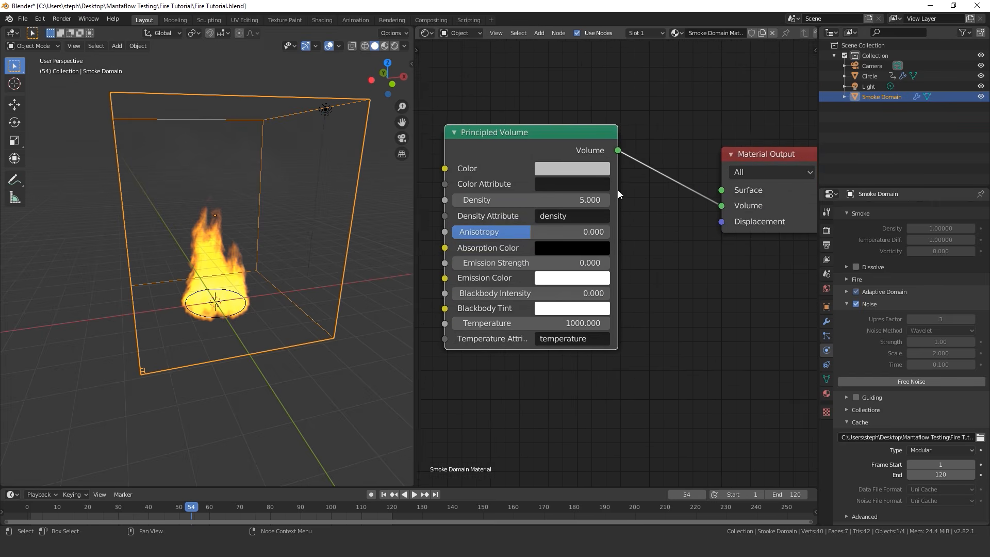
Set the Principled Volume node's Density to 10 and its Blackbody Intensity to 1
{"action": "left_click", "coordinate": [485, 199]}
{"action": "type", "text": "10"}
{"action": "key", "text": "Return"}
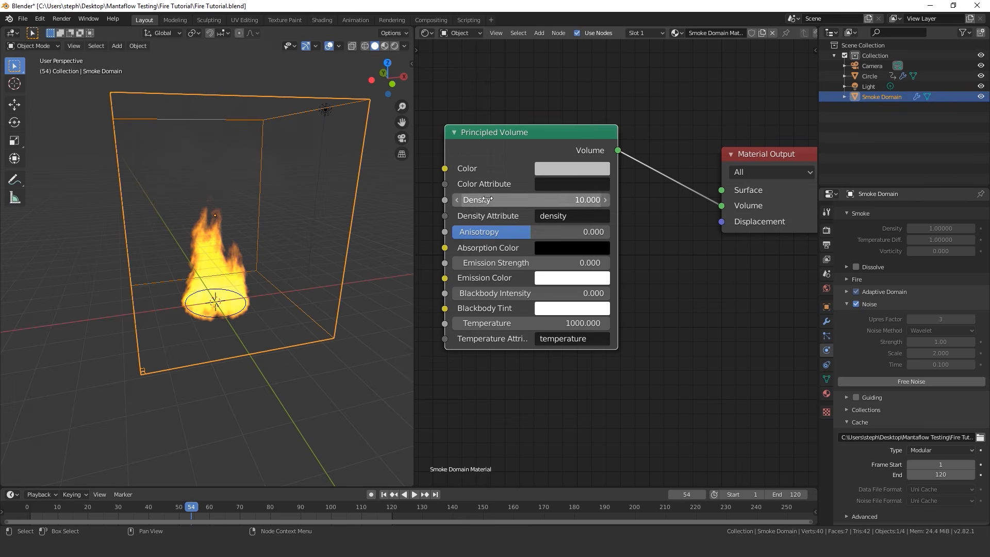
{"action": "scroll", "coordinate": [209, 171], "scroll_direction": "up", "scroll_amount": 3}
{"action": "middle_click_drag", "start_coordinate": [614, 263], "coordinate": [686, 282]}
{"action": "left_click_drag", "start_coordinate": [543, 313], "coordinate": [688, 311]}
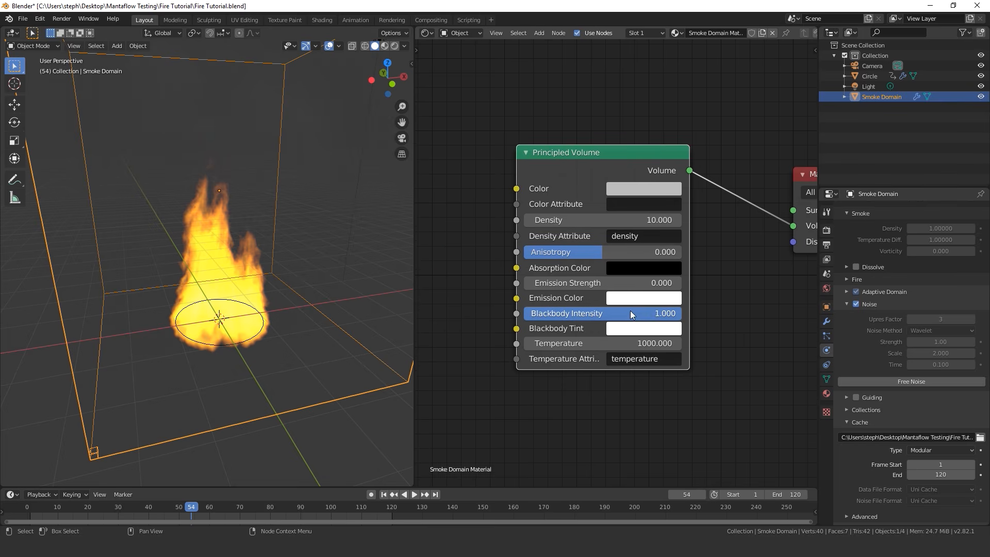
Show the fire in Rendered shading and set the Principled Volume's Temperature to 1300
{"action": "key", "text": "z"}
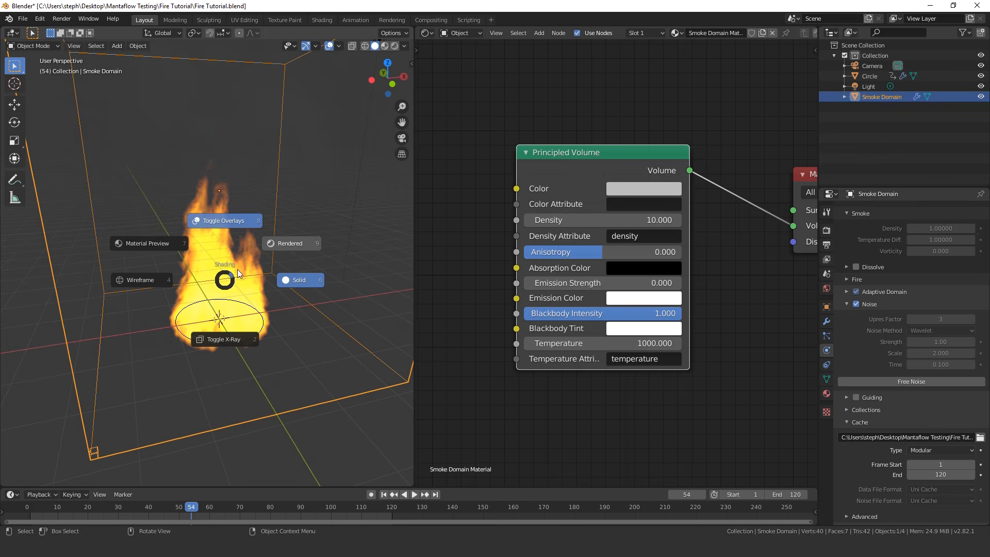
{"action": "left_click", "coordinate": [289, 244]}
{"action": "mouse_move", "coordinate": [282, 282]}
{"action": "middle_mouse_down"}
{"action": "mouse_move", "coordinate": [245, 256]}
{"action": "mouse_move", "coordinate": [281, 268]}
{"action": "middle_mouse_up"}
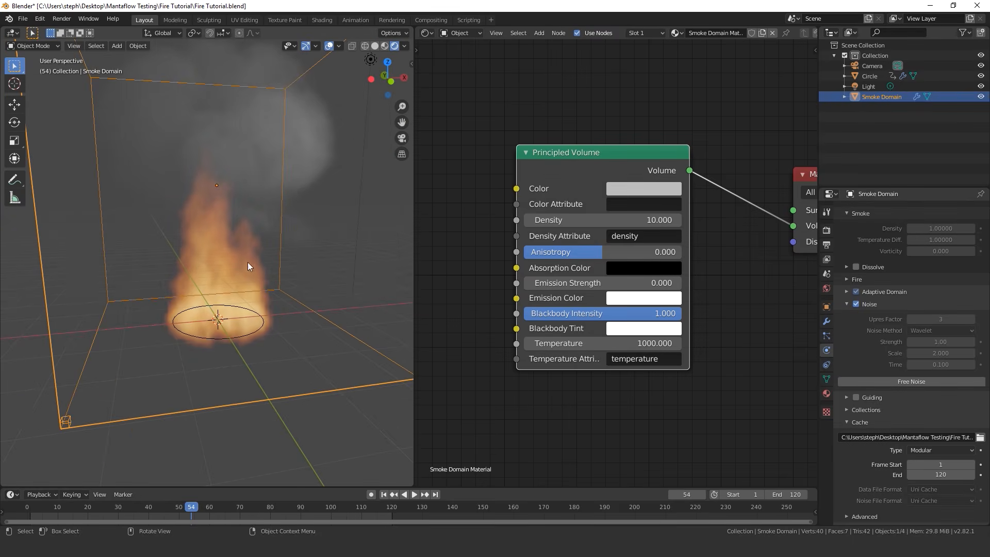
{"action": "left_click", "coordinate": [572, 343]}
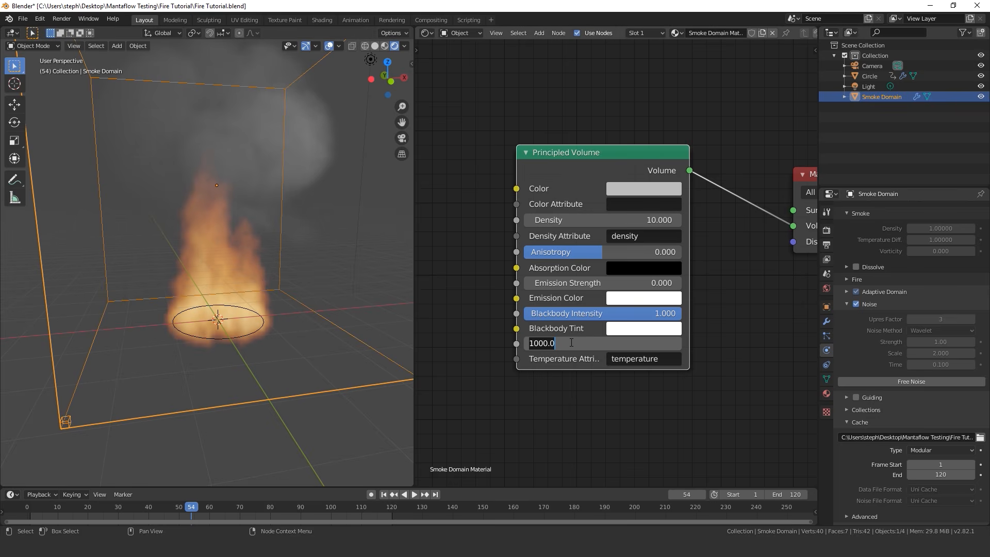
{"action": "type", "text": "1300"}
{"action": "key", "text": "Return"}
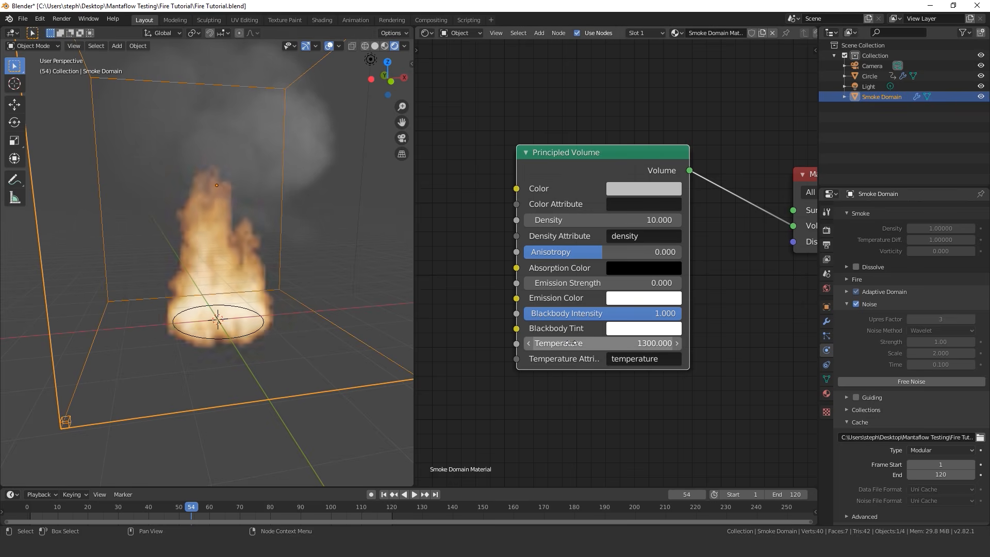
Delete the light from the scene
{"action": "middle_click_drag", "start_coordinate": [224, 258], "coordinate": [290, 195]}
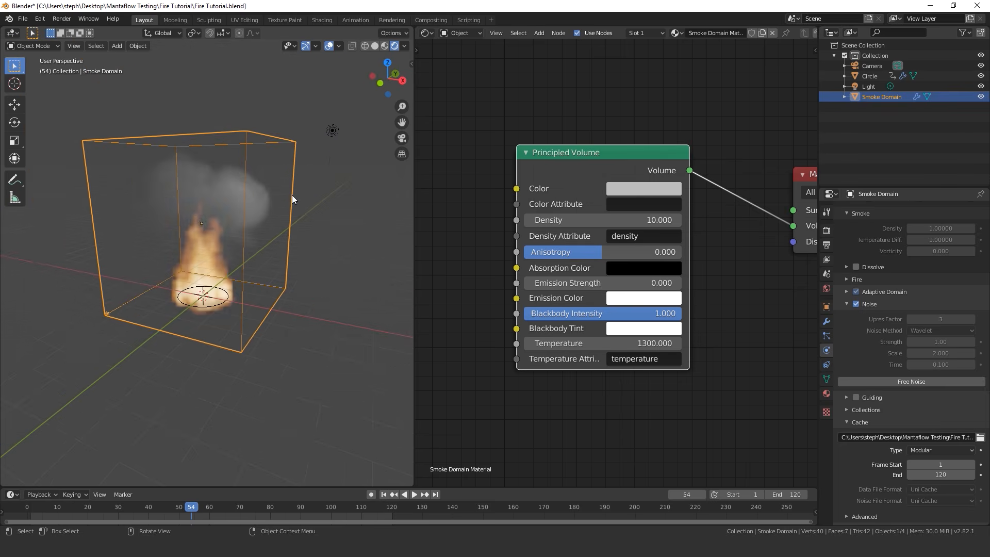
{"action": "left_click", "coordinate": [332, 131]}
{"action": "key", "text": "x"}
{"action": "left_click", "coordinate": [329, 130]}
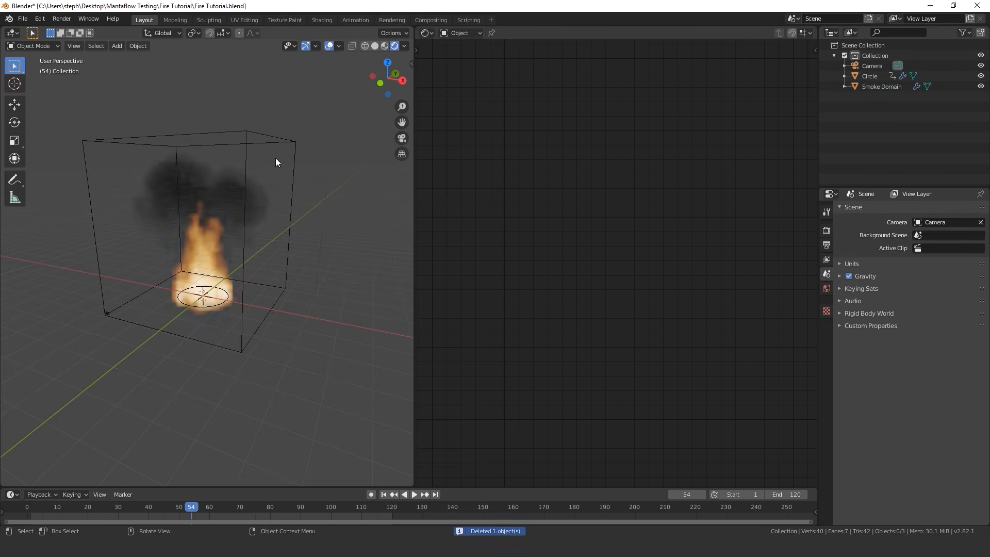
{"action": "scroll", "coordinate": [216, 208], "scroll_direction": "up", "scroll_amount": 2}
{"action": "middle_click_drag", "start_coordinate": [216, 207], "coordinate": [258, 203]}
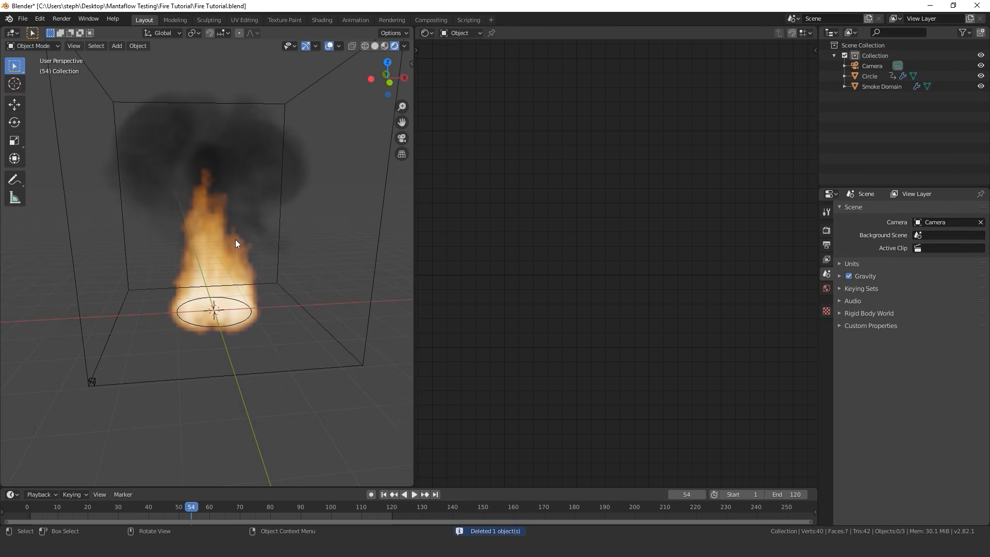
Return the viewport to Solid shading, add a mesh plane and scale it up about 26 times as the ground
{"action": "key", "text": "z"}
{"action": "left_click", "coordinate": [321, 232]}
{"action": "scroll", "coordinate": [244, 245], "scroll_direction": "down", "scroll_amount": 3}
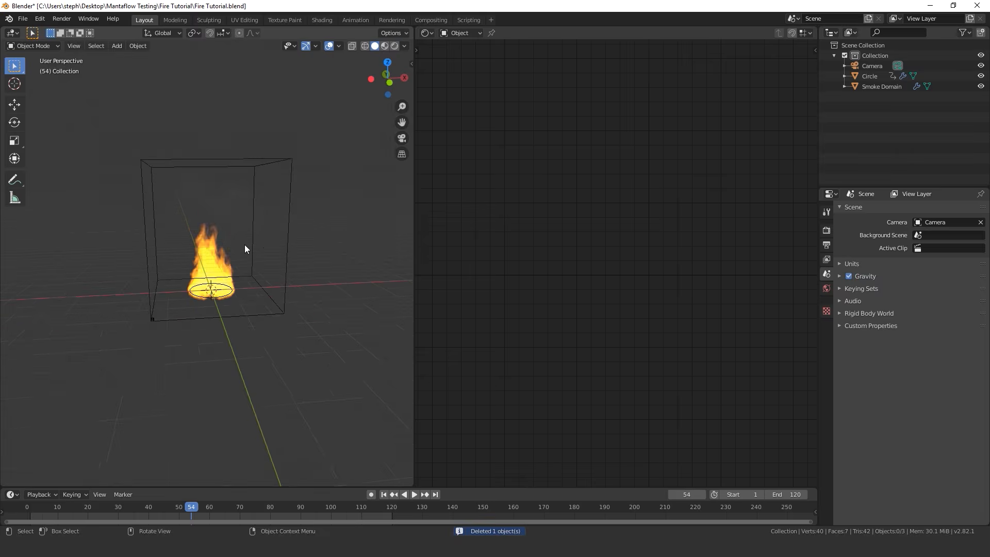
{"action": "middle_click_drag", "start_coordinate": [244, 249], "coordinate": [219, 251]}
{"action": "key", "text": "shift+a"}
{"action": "mouse_move", "coordinate": [222, 251]}
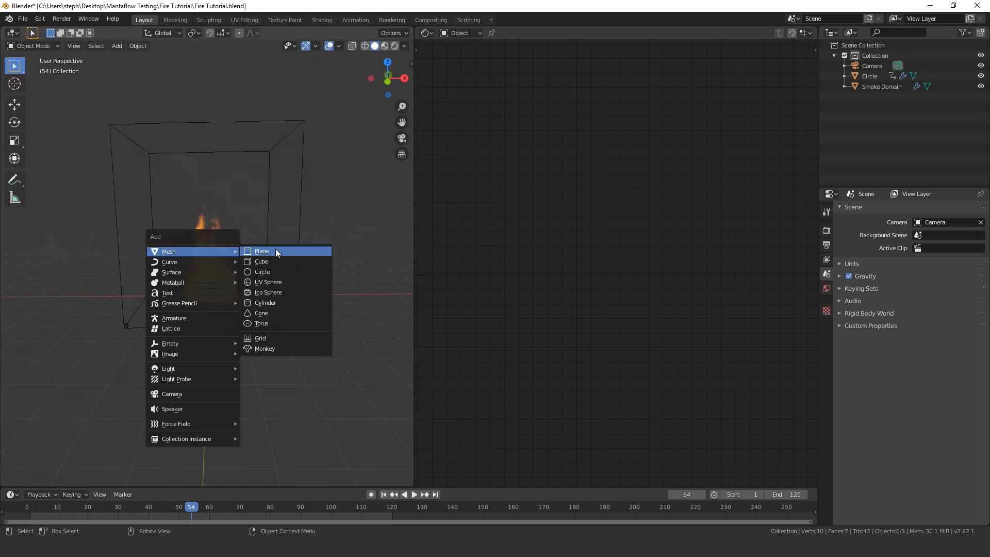
{"action": "left_click", "coordinate": [275, 252]}
{"action": "key", "text": "s"}
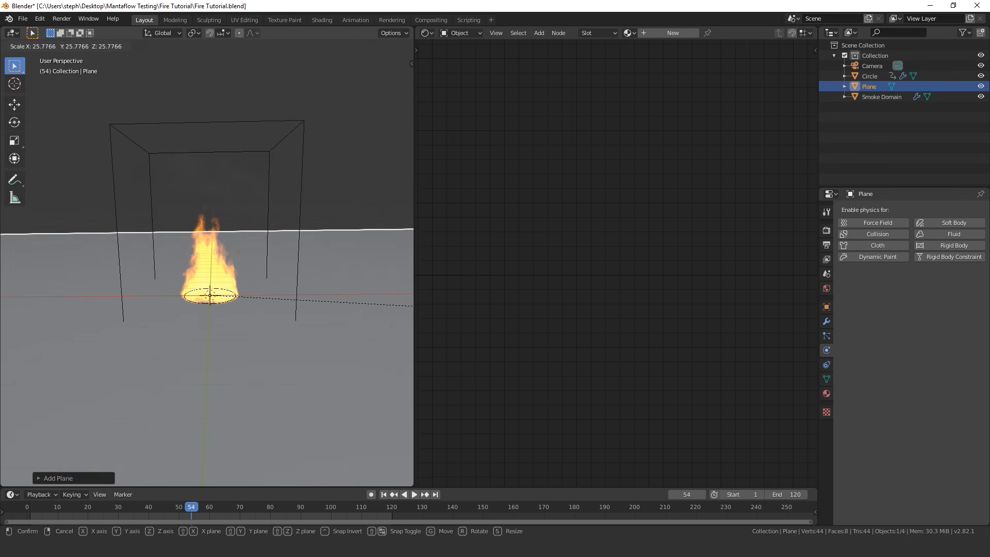
{"action": "left_click", "coordinate": [300, 298]}
In front view, move the ground plane down about 0.17 m along Z to the base of the flames
{"action": "scroll", "coordinate": [300, 298], "scroll_direction": "up", "scroll_amount": 2}
{"action": "middle_click_drag", "start_coordinate": [259, 278], "coordinate": [241, 260]}
{"action": "key", "text": "KP_1"}
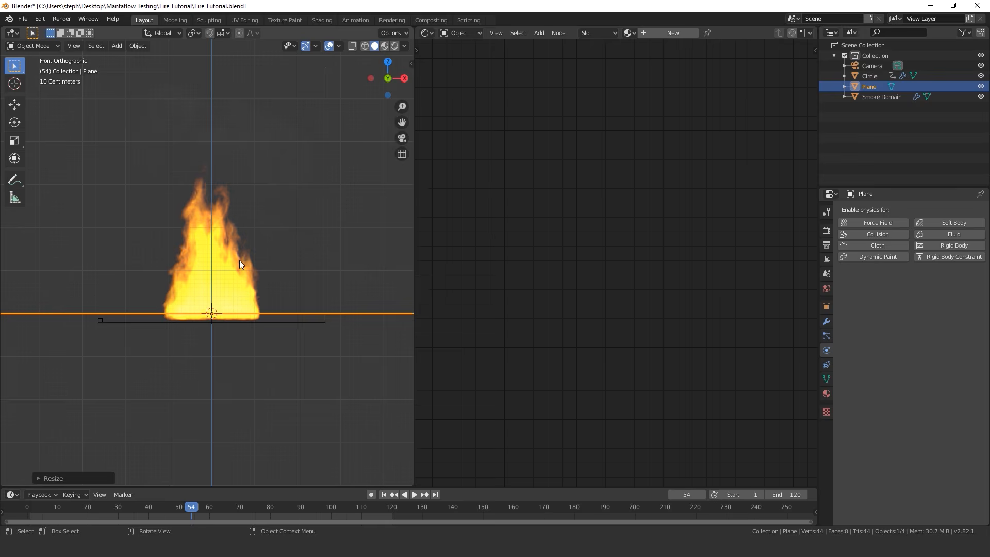
{"action": "scroll", "coordinate": [230, 368], "scroll_direction": "up", "scroll_amount": 3}
{"action": "key", "text": "g"}
{"action": "key", "text": "z"}
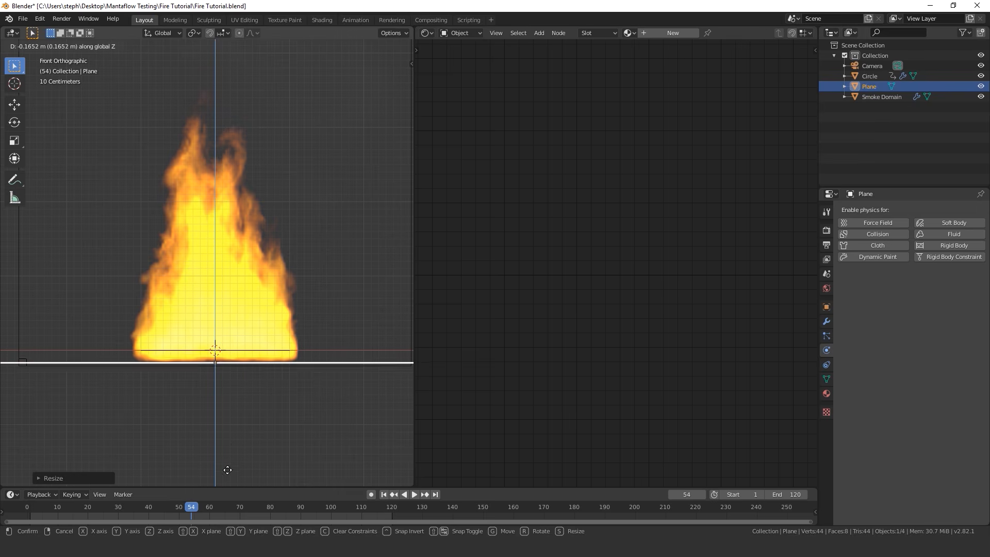
{"action": "left_click", "coordinate": [230, 464]}
{"action": "scroll", "coordinate": [238, 344], "scroll_direction": "down", "scroll_amount": 4}
{"action": "middle_click_drag", "start_coordinate": [238, 345], "coordinate": [250, 366]}
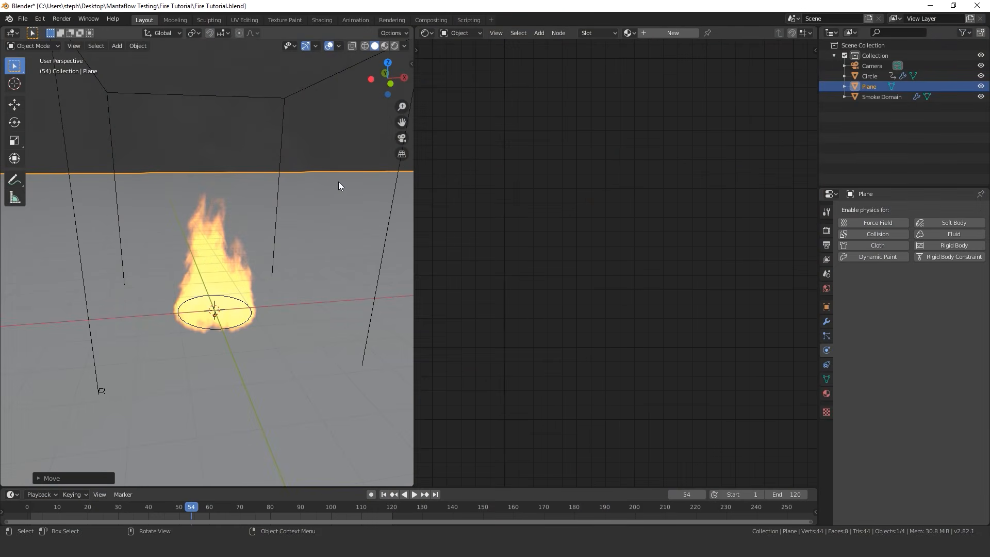
Merge the Shader Editor area back into the 3D viewport
{"action": "scroll", "coordinate": [338, 189], "scroll_direction": "down", "scroll_amount": 2}
{"action": "middle_click_drag", "start_coordinate": [338, 189], "coordinate": [310, 190]}
{"action": "left_click_drag", "start_coordinate": [412, 28], "coordinate": [546, 78]}
Assign an Environment Texture to the World color and load preller_drive_4k.hdr from the HDR Haven folder
{"action": "left_click", "coordinate": [827, 289]}
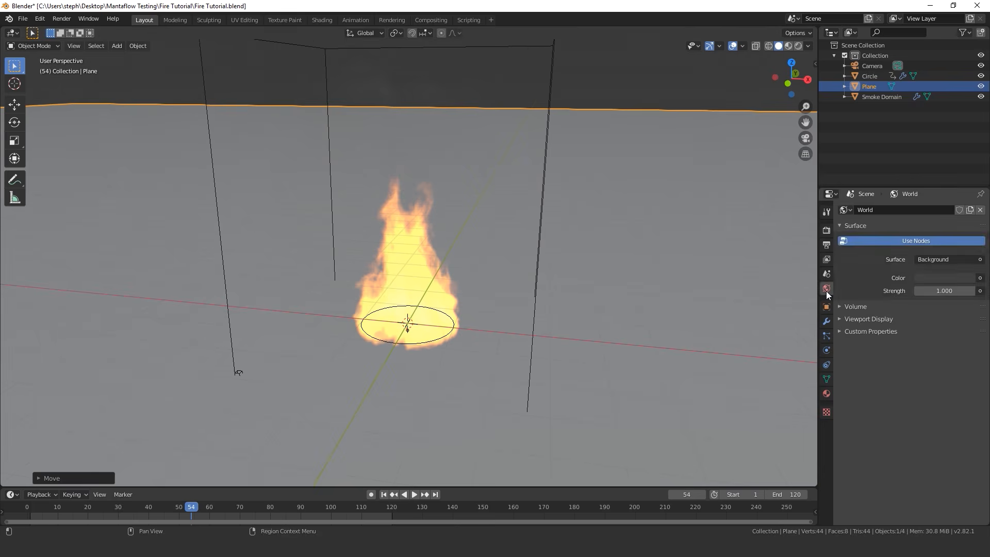
{"action": "left_click", "coordinate": [978, 278]}
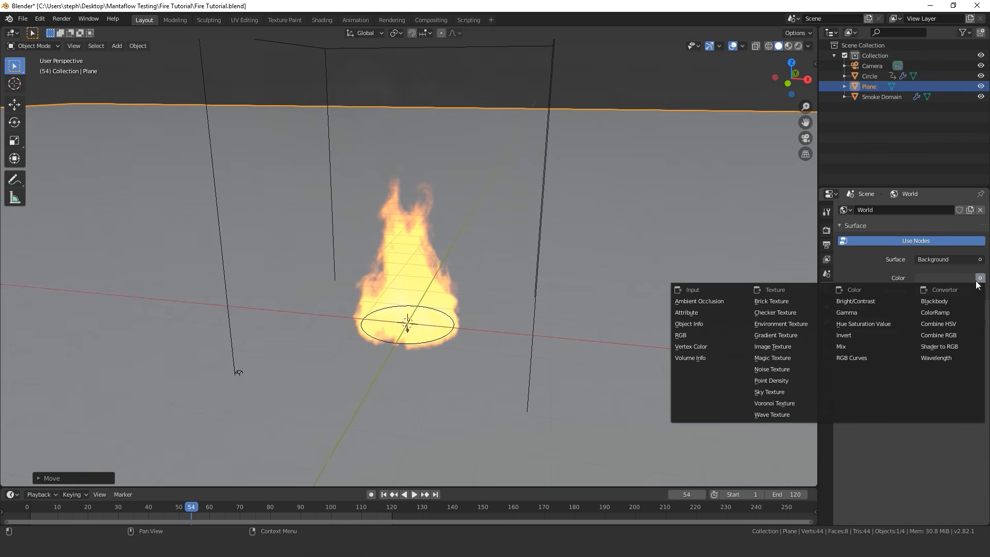
{"action": "left_click", "coordinate": [781, 323]}
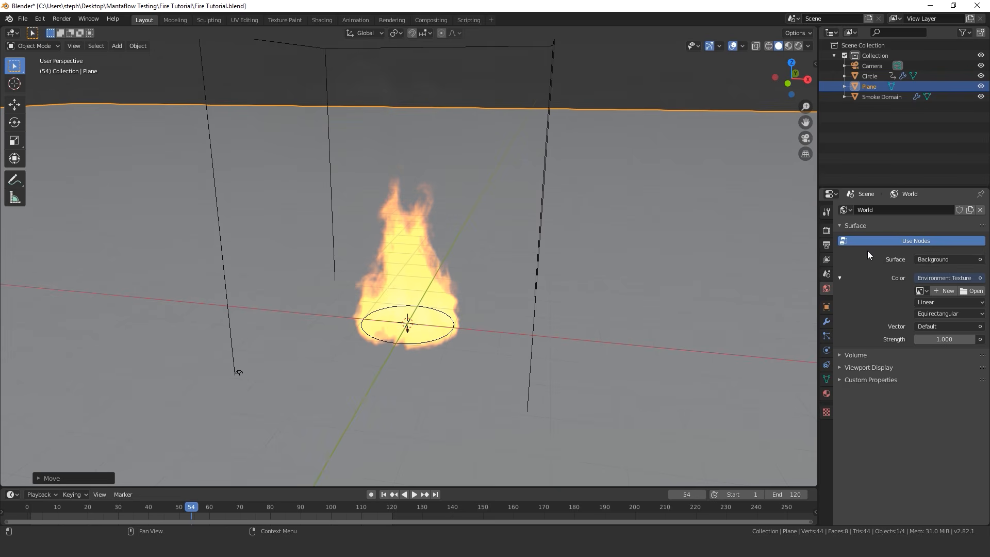
{"action": "left_click", "coordinate": [973, 292]}
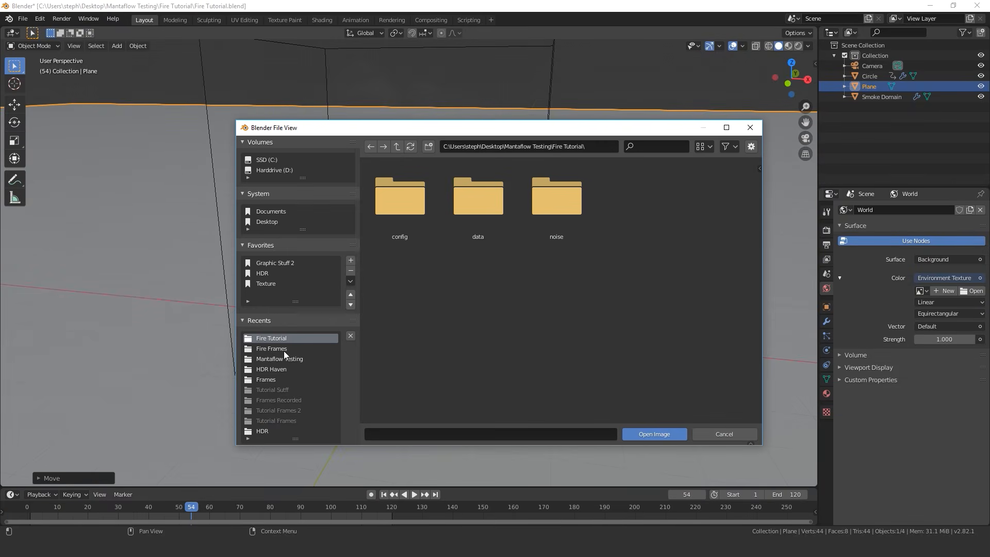
{"action": "left_click", "coordinate": [272, 368]}
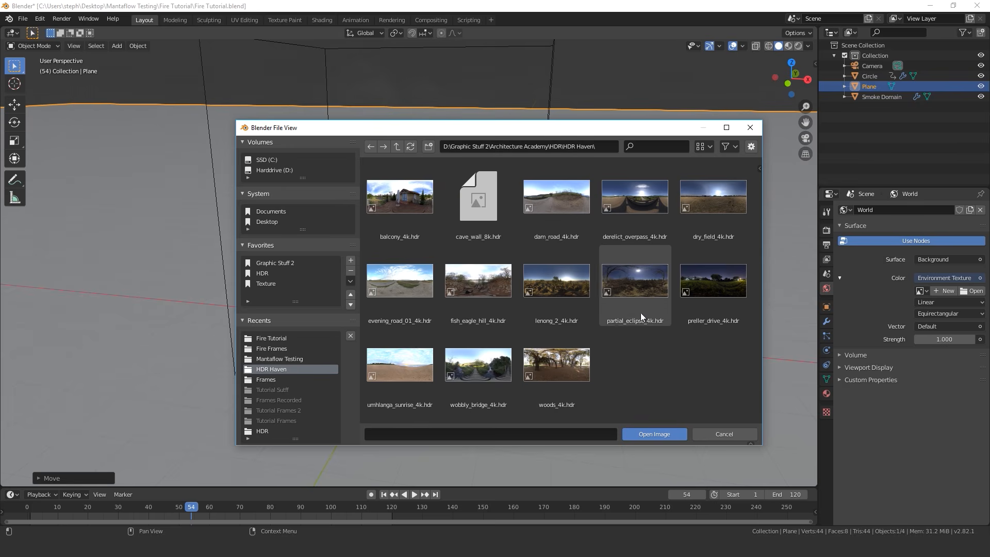
{"action": "left_click", "coordinate": [717, 283]}
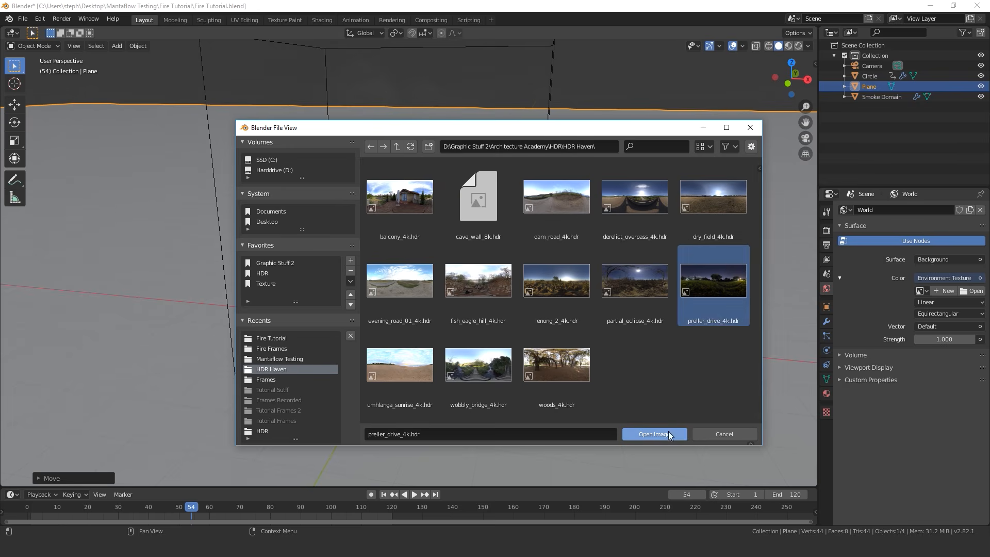
{"action": "left_click", "coordinate": [654, 434]}
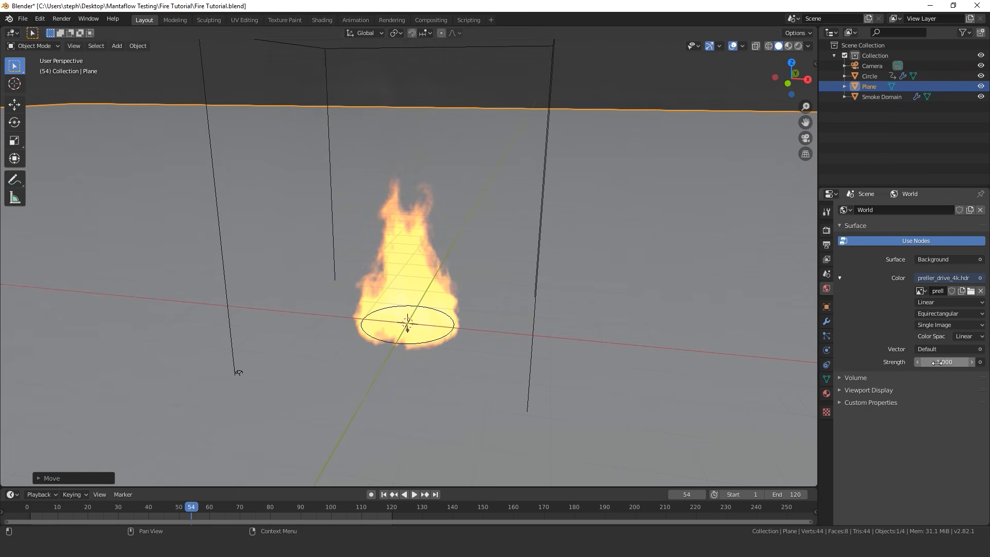
Switch the viewport to Rendered shading and view the fire against the HDR background
{"action": "key", "text": "z"}
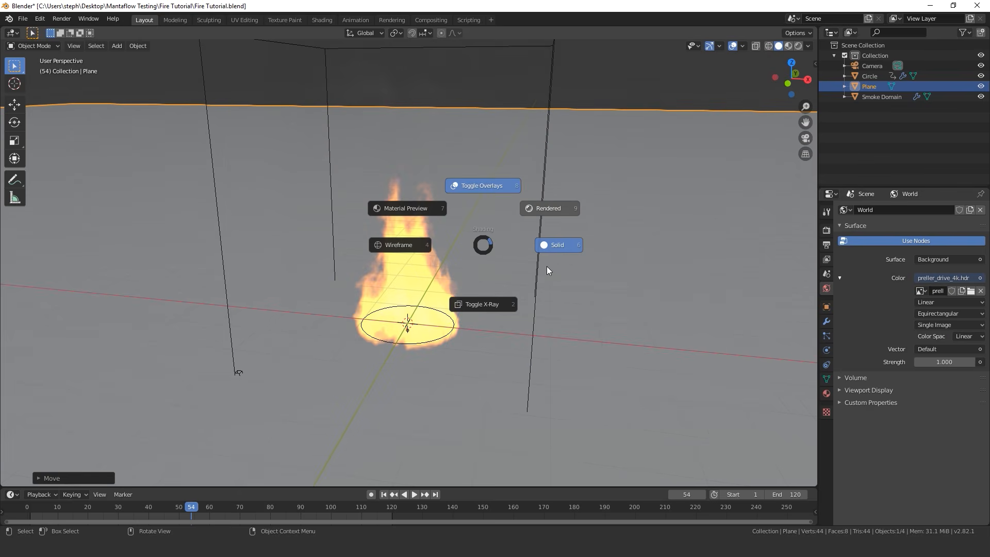
{"action": "scroll", "coordinate": [477, 260], "scroll_direction": "down", "scroll_amount": 2}
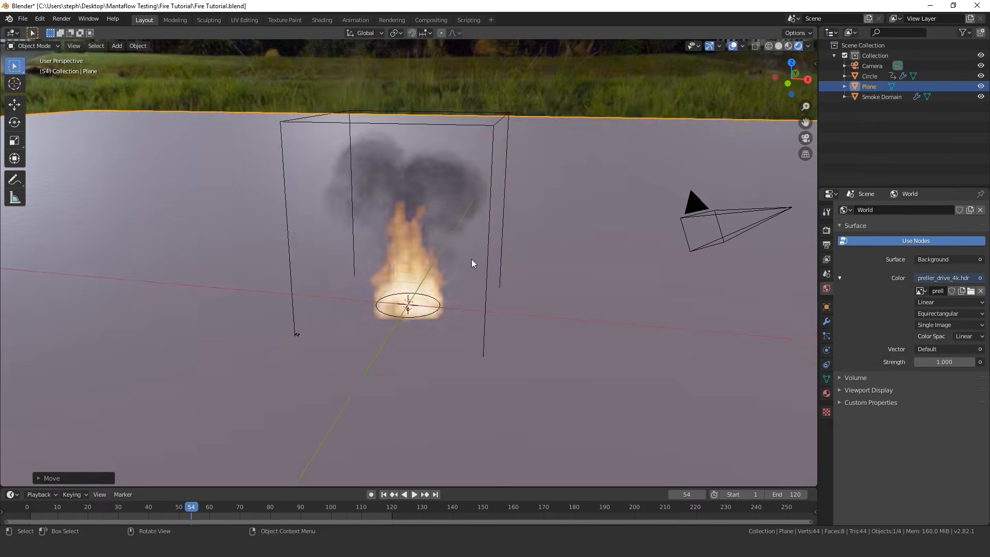
{"action": "middle_click_drag", "start_coordinate": [471, 259], "coordinate": [451, 242]}
{"action": "scroll", "coordinate": [452, 242], "scroll_direction": "up", "scroll_amount": 2}
{"action": "scroll", "coordinate": [452, 243], "scroll_direction": "up", "scroll_amount": 3}
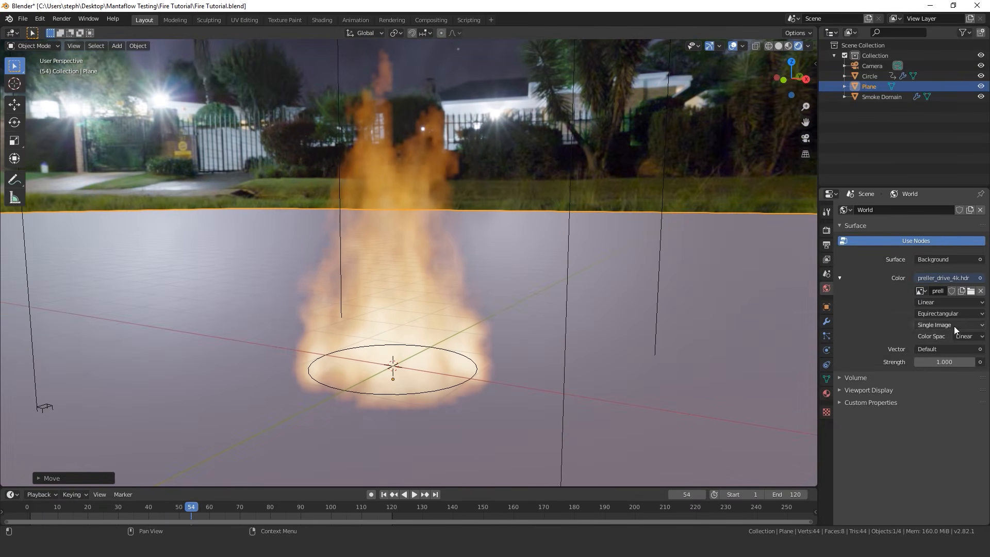
Set the World background strength to 0.1 to darken the HDR environment around the fire
{"action": "left_click", "coordinate": [942, 361]}
{"action": "type", "text": "0.1"}
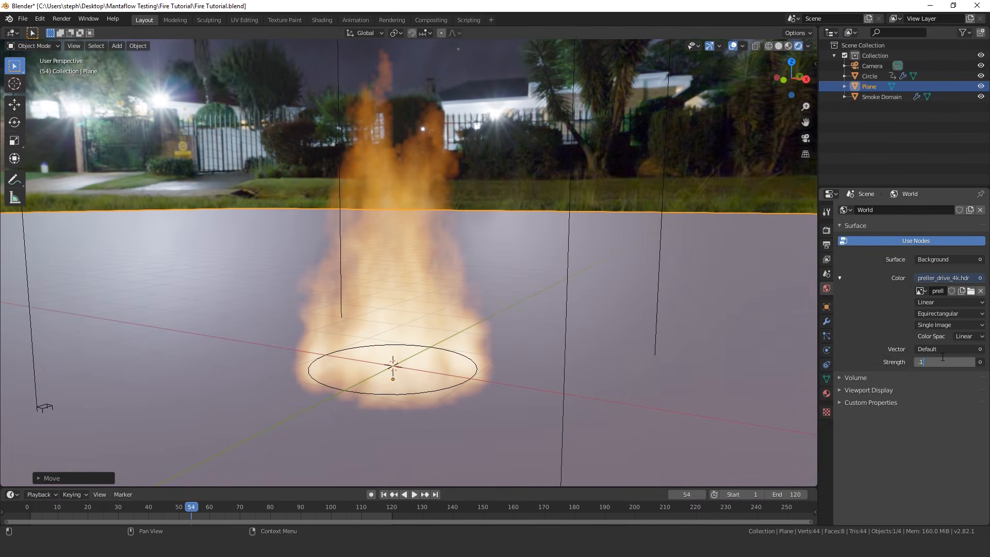
{"action": "key", "text": "Return"}
{"action": "middle_click_drag", "start_coordinate": [360, 267], "coordinate": [361, 242]}
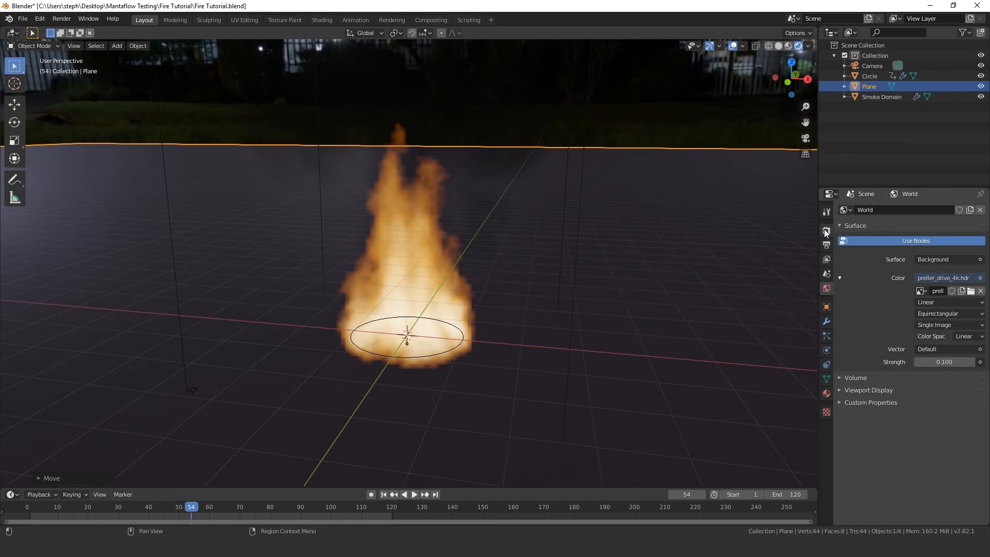
Change the render engine to Cycles and view the fire in the path-traced viewport
{"action": "left_click", "coordinate": [826, 230]}
{"action": "left_click", "coordinate": [933, 210]}
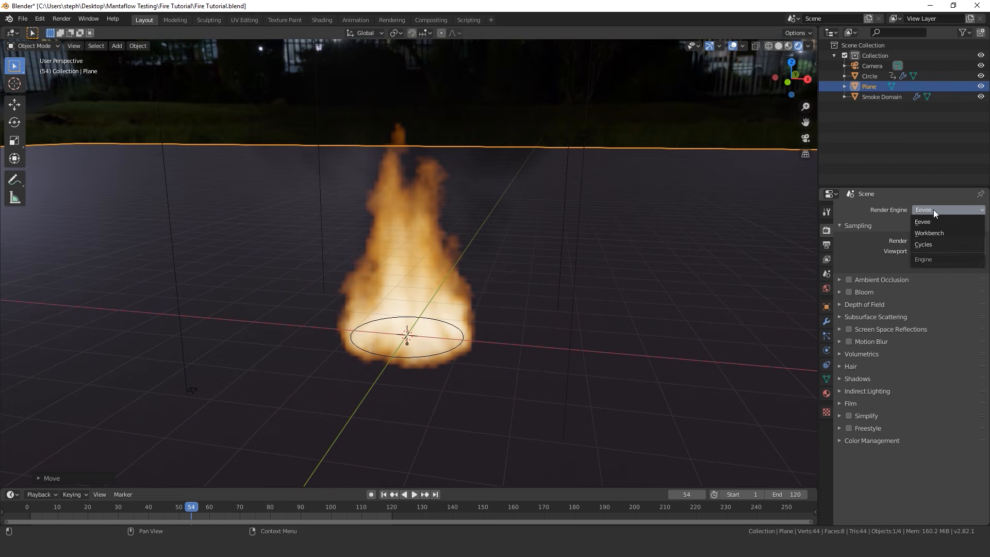
{"action": "left_click", "coordinate": [931, 244]}
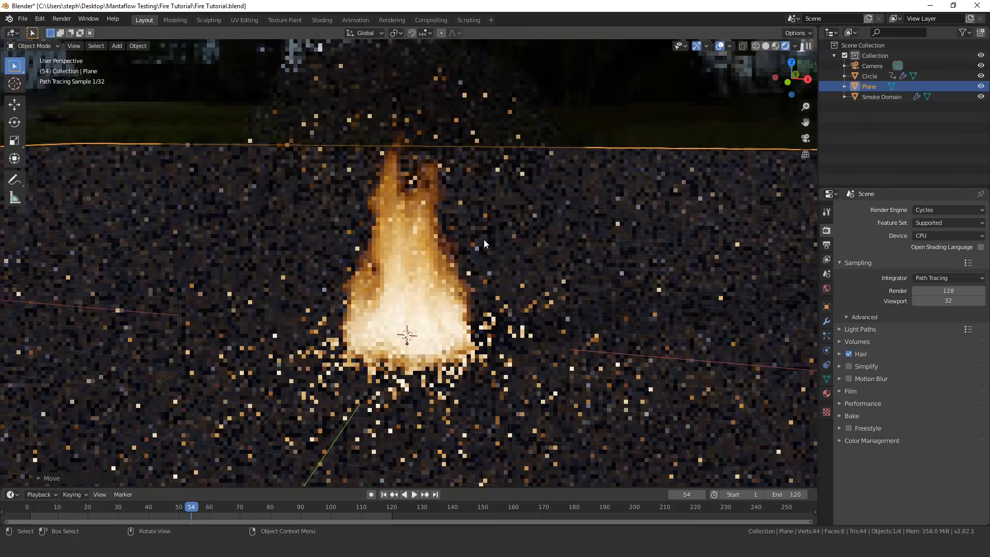
{"action": "middle_click_drag", "start_coordinate": [436, 280], "coordinate": [499, 279]}
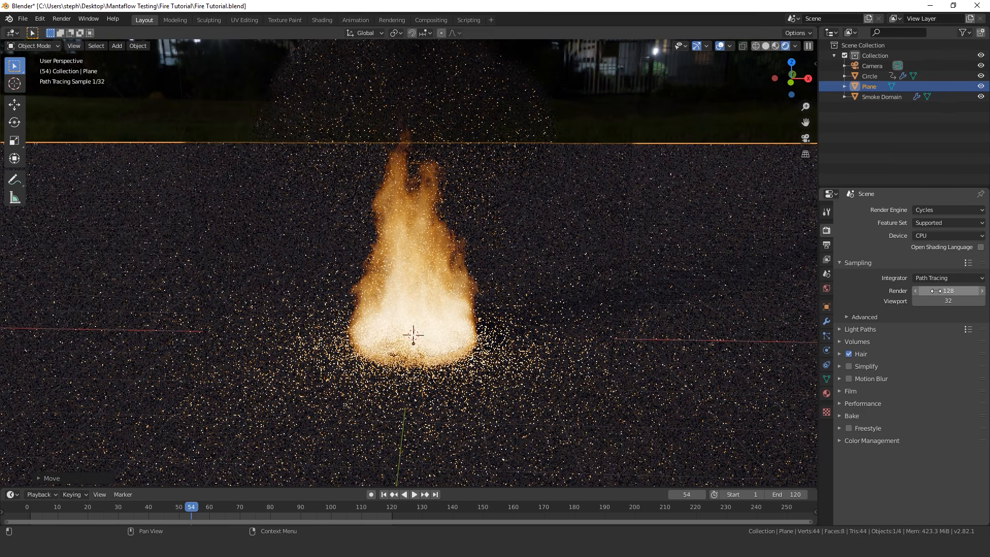
Set the Cycles render samples to 20
{"action": "left_click", "coordinate": [948, 290]}
{"action": "type", "text": "20"}
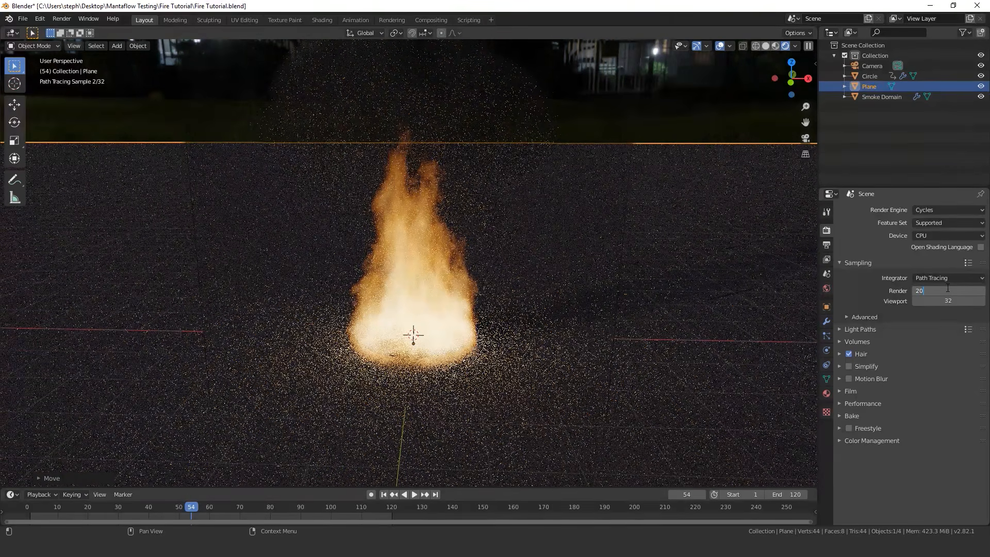
{"action": "key", "text": "Return"}
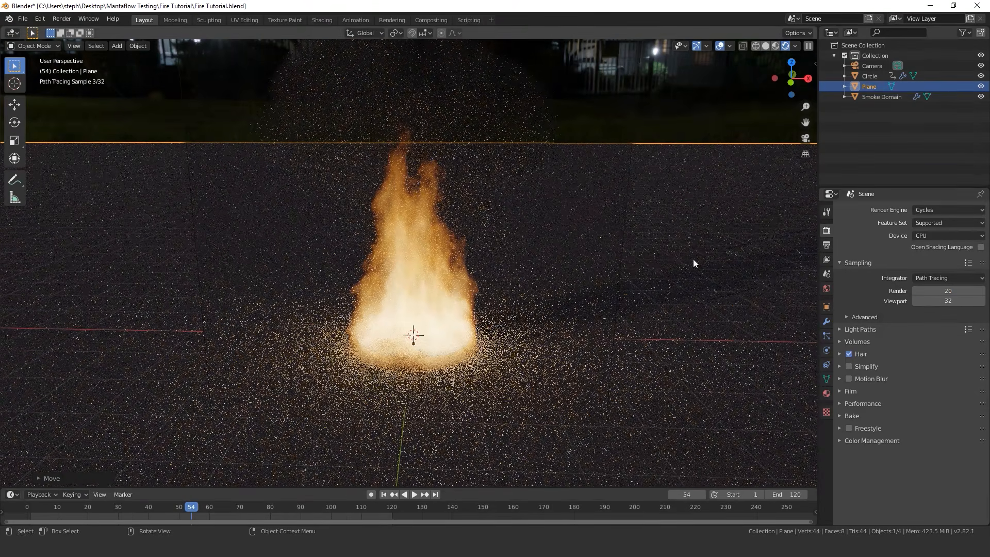
In Solid shading and camera view, move the camera along its local Z axis to frame the fire, and play the animation
{"action": "key", "text": "z"}
{"action": "left_click", "coordinate": [547, 268]}
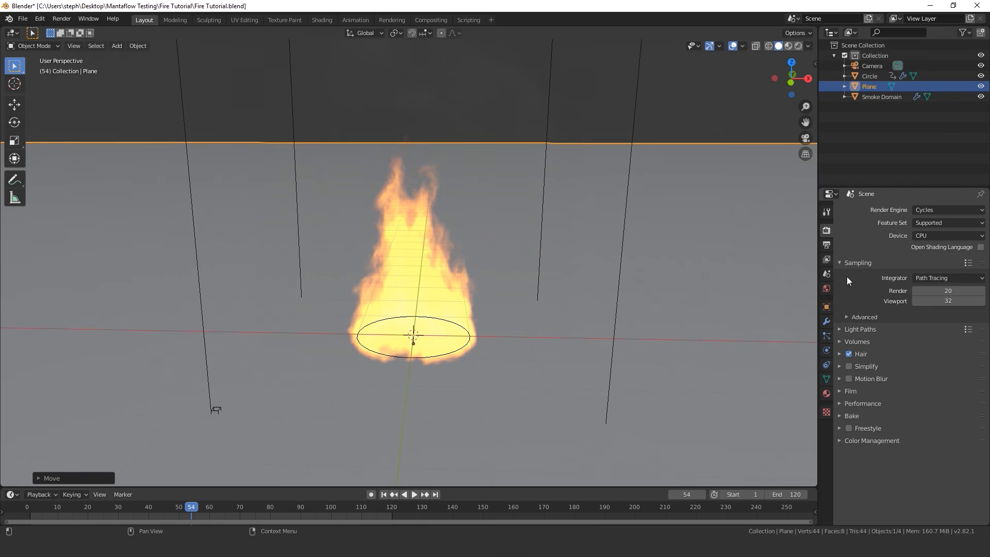
{"action": "key", "text": "KP_1"}
{"action": "key", "text": "KP_5"}
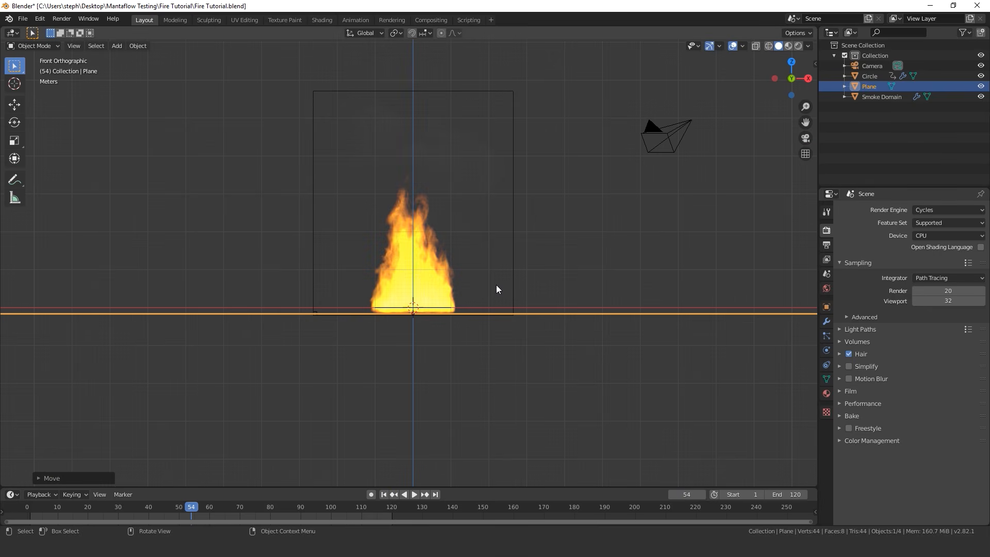
{"action": "key", "text": "KP_0"}
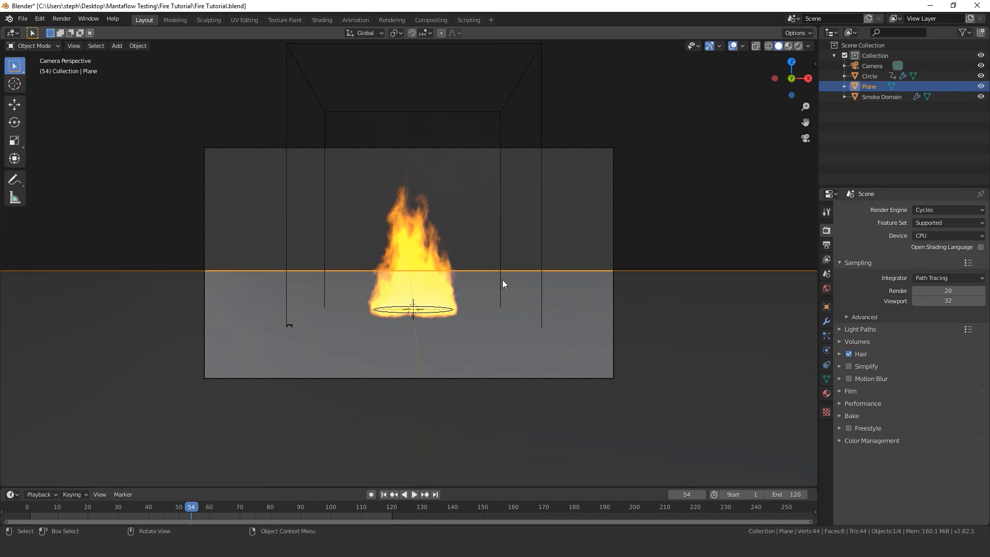
{"action": "left_click", "coordinate": [614, 187]}
{"action": "key", "text": "g"}
{"action": "key", "text": "z"}
{"action": "key", "text": "z"}
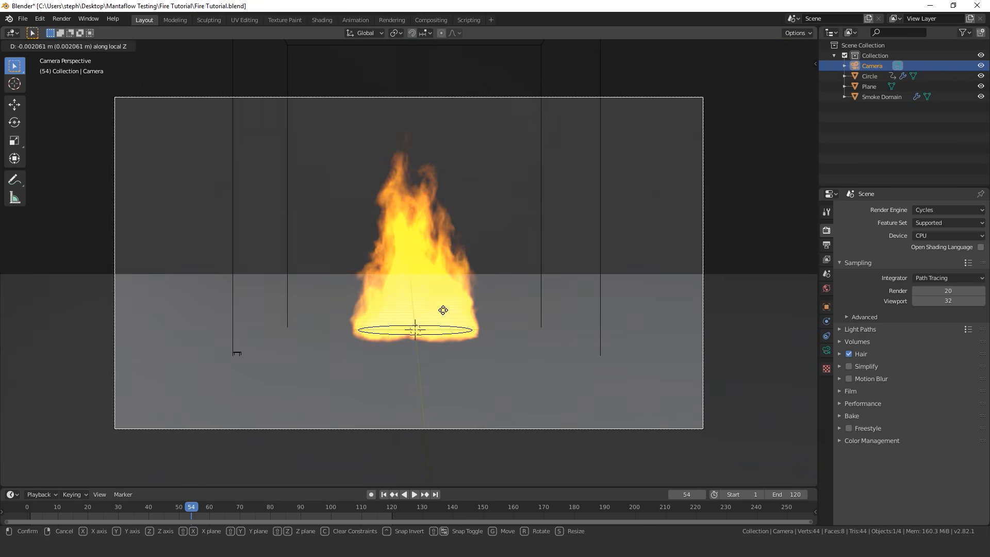
{"action": "left_click", "coordinate": [441, 225]}
{"action": "key", "text": "space"}
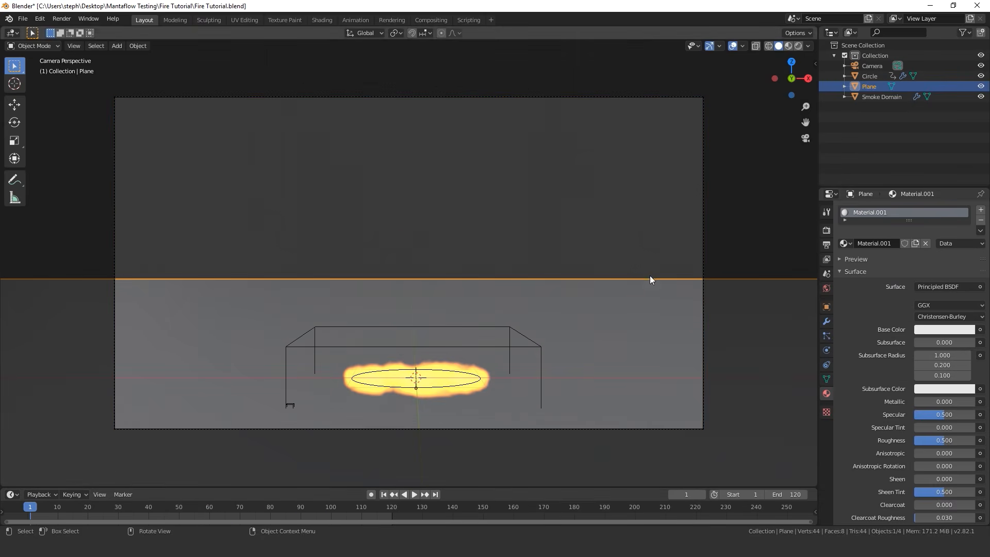
Lower the roughness of the ground plane's Principled BSDF material to 0.4
{"action": "scroll", "coordinate": [899, 291], "scroll_direction": "down", "scroll_amount": 3}
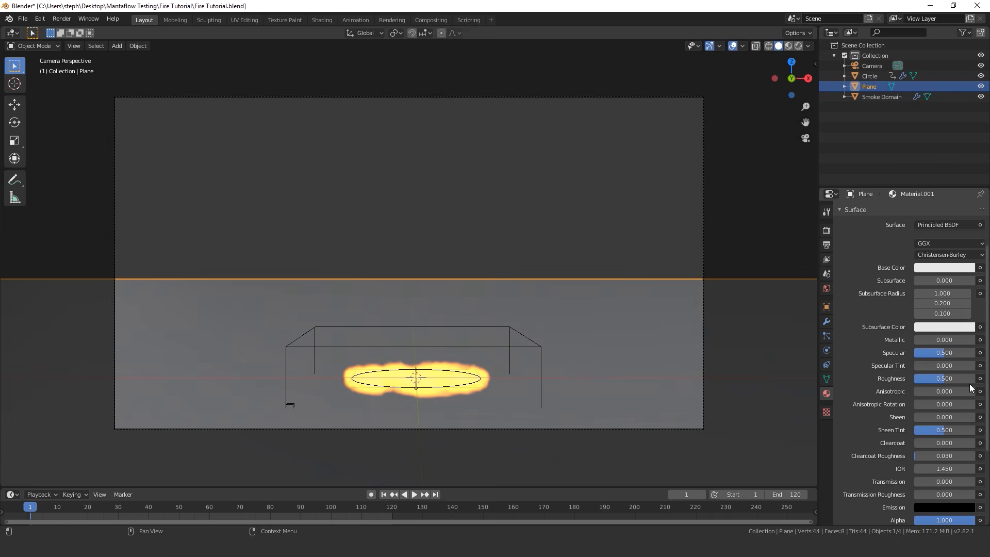
{"action": "left_click_drag", "start_coordinate": [944, 379], "coordinate": [937, 380], "text": "ctrl"}
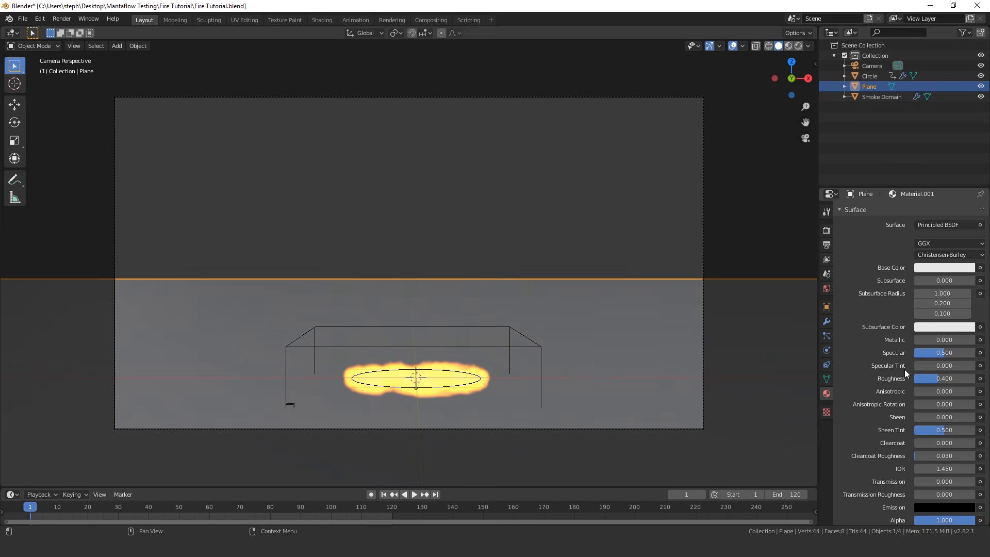
{"action": "scroll", "coordinate": [918, 348], "scroll_direction": "up", "scroll_amount": 3}
Look over the Cycles render settings and save the Blender file
{"action": "left_click", "coordinate": [827, 230]}
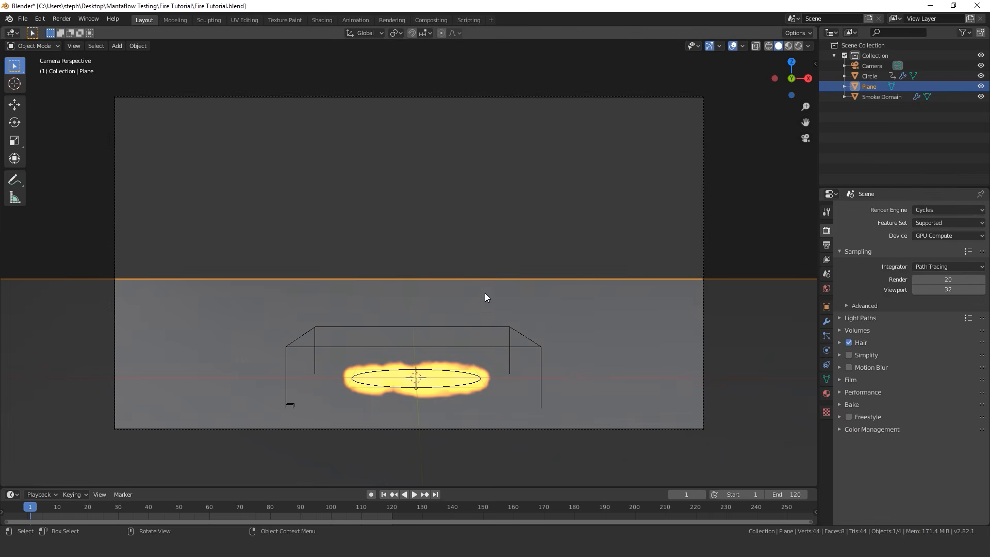
{"action": "scroll", "coordinate": [486, 295], "scroll_direction": "down", "scroll_amount": 4}
{"action": "scroll", "coordinate": [474, 295], "scroll_direction": "up", "scroll_amount": 4}
{"action": "key", "text": "ctrl+s"}
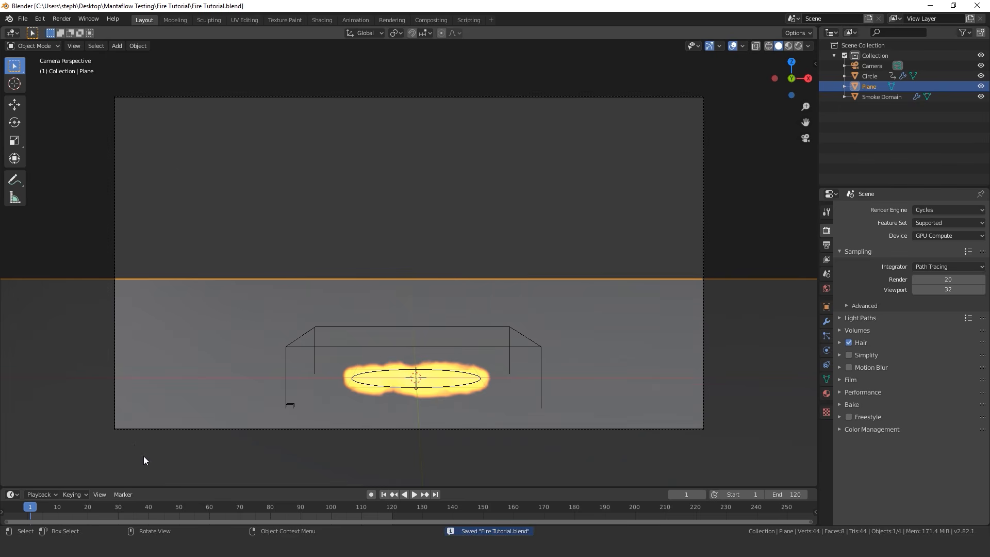
Go to frame 37, render a still image of the fire, and close the render window
{"action": "left_click", "coordinate": [139, 508]}
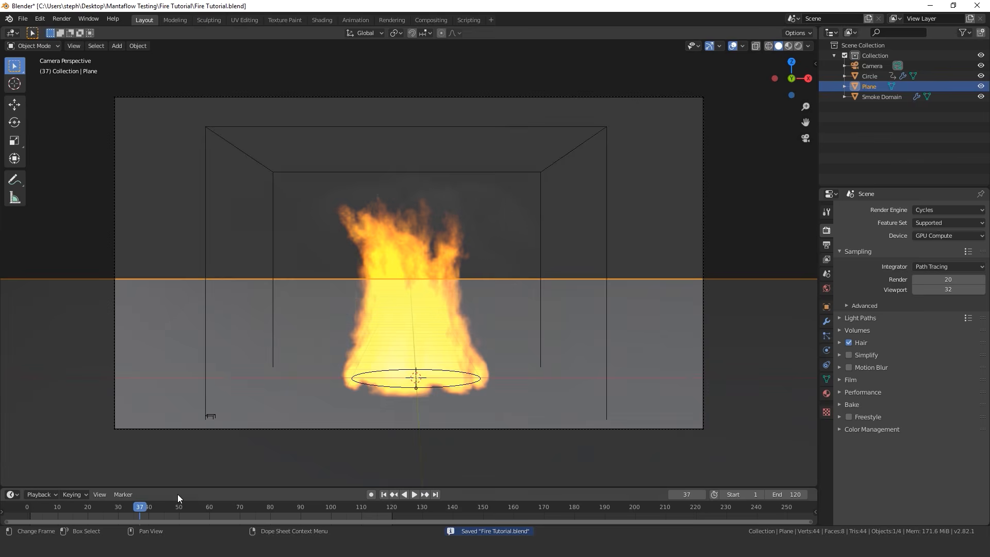
{"action": "key", "text": "F12"}
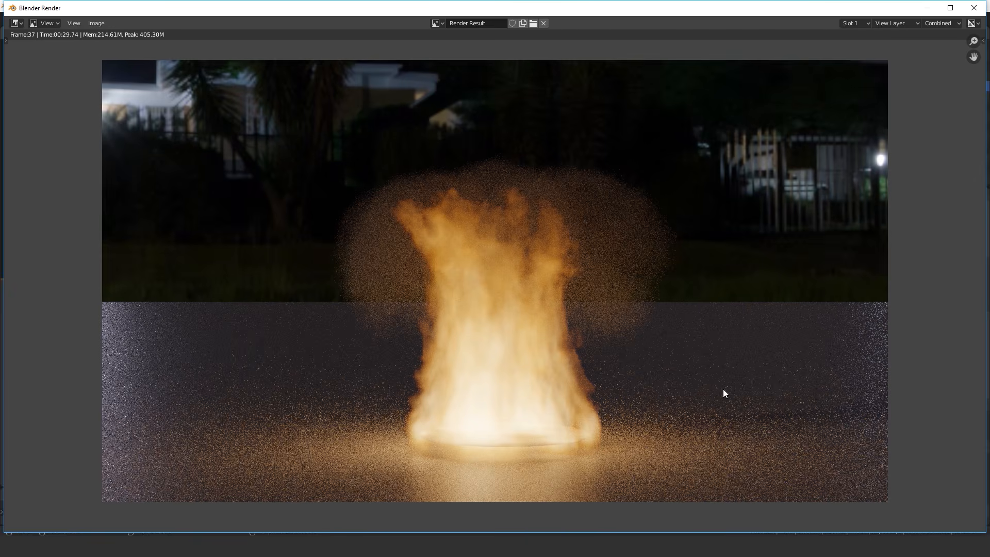
{"action": "left_click", "coordinate": [974, 8]}
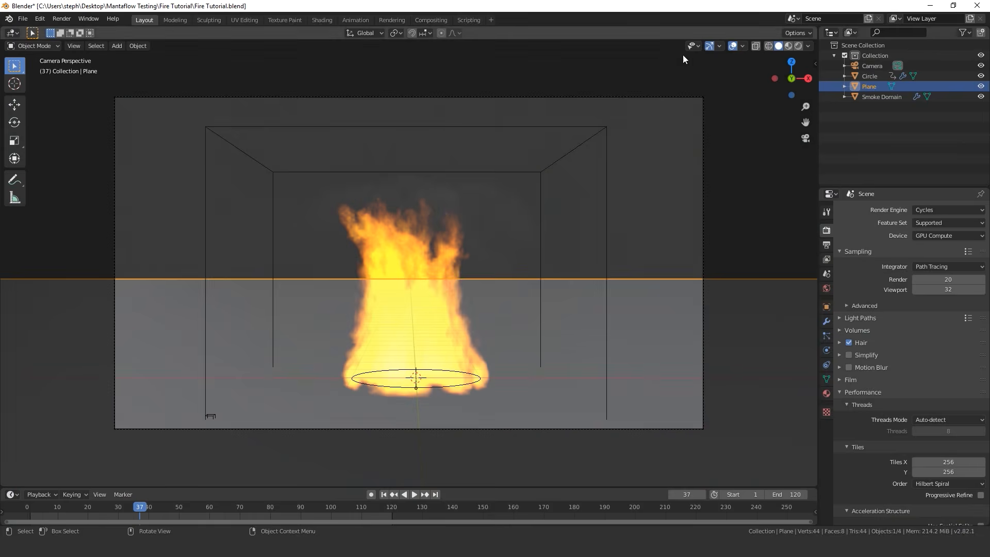
Enable compositing nodes for the scene and space the Render Layers and Composite nodes apart
{"action": "left_click", "coordinate": [431, 19]}
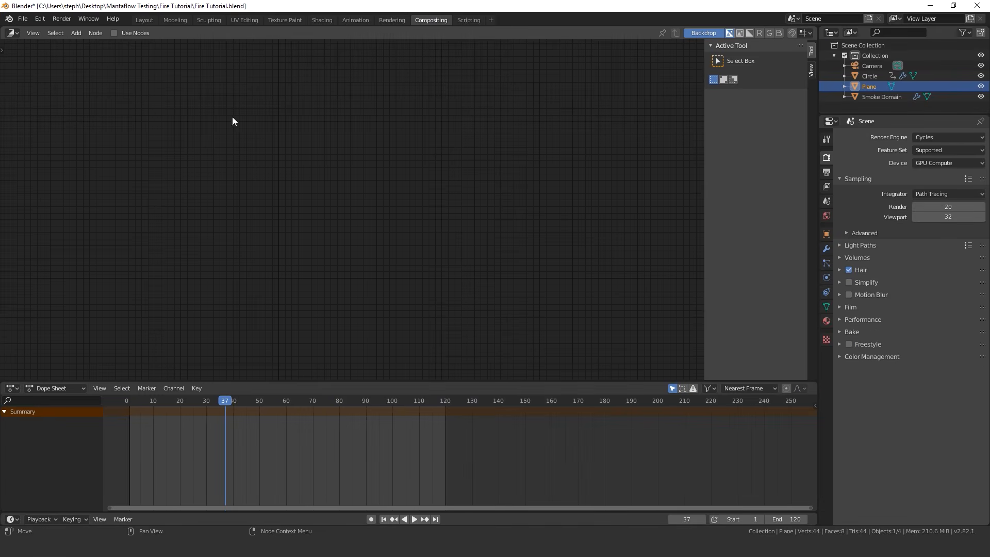
{"action": "left_click", "coordinate": [114, 33]}
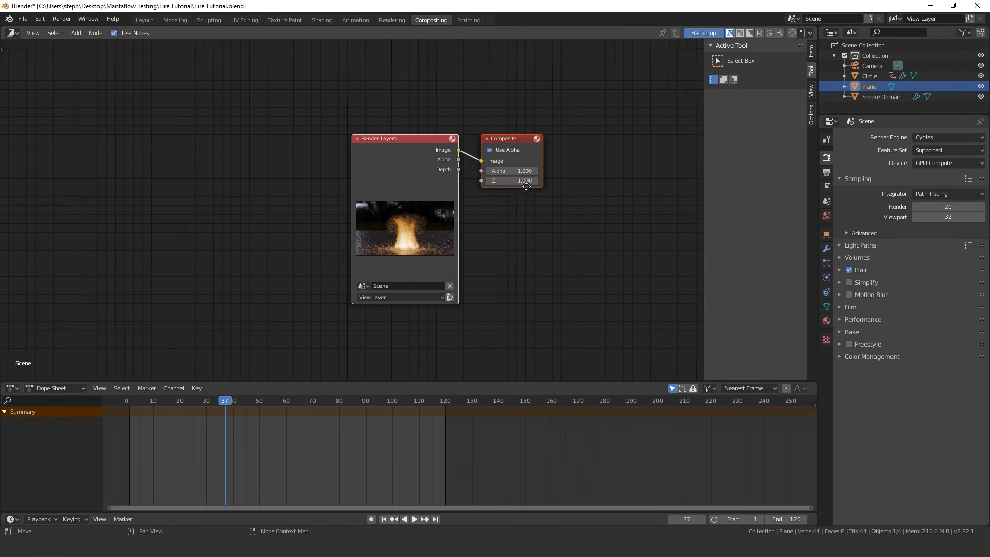
{"action": "left_click_drag", "start_coordinate": [478, 159], "coordinate": [172, 135]}
{"action": "scroll", "coordinate": [289, 128], "scroll_direction": "up", "scroll_amount": 1}
Insert a Denoise filter node on the link between the Render Layers and Composite nodes
{"action": "key", "text": "shift+a"}
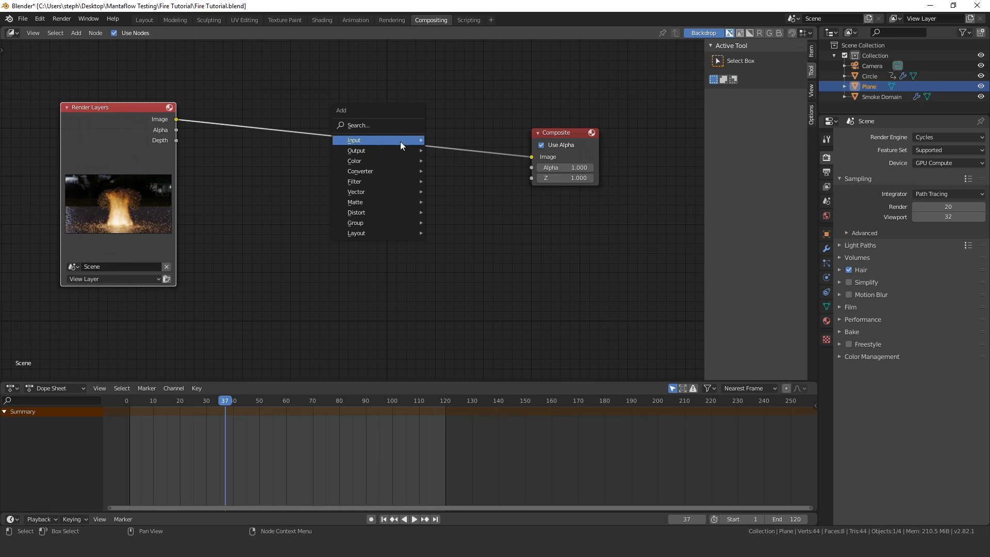
{"action": "mouse_move", "coordinate": [389, 183]}
{"action": "left_click", "coordinate": [464, 226]}
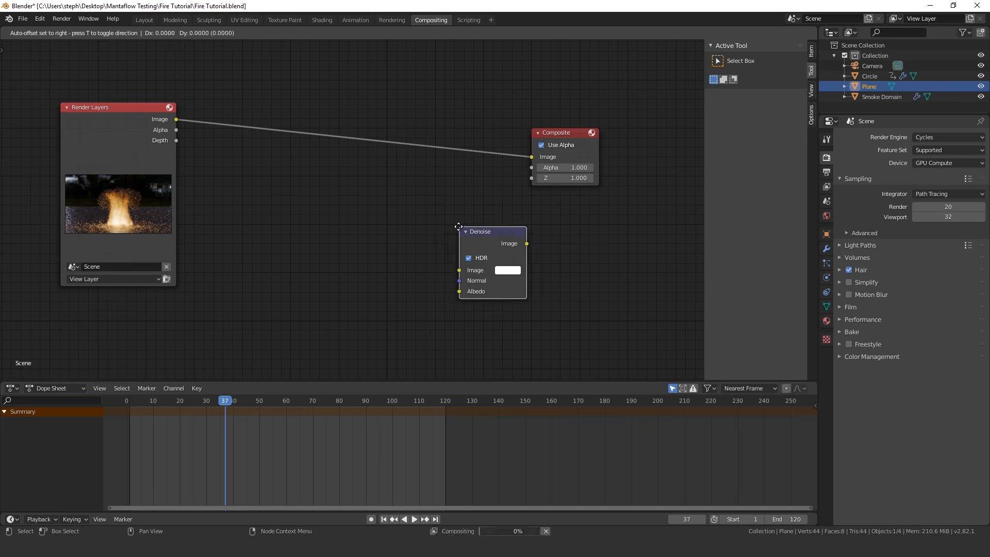
{"action": "left_click", "coordinate": [316, 103]}
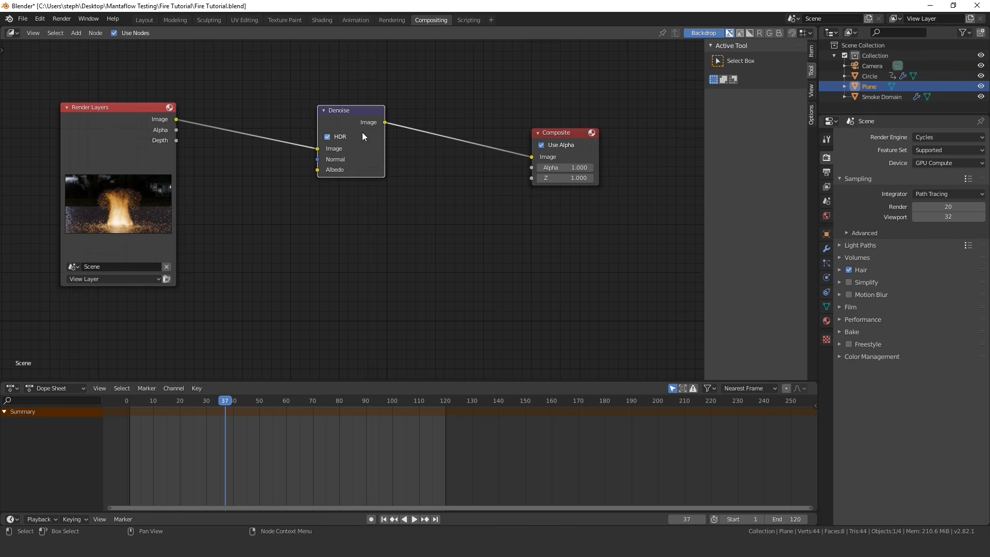
{"action": "left_click_drag", "start_coordinate": [358, 109], "coordinate": [329, 116]}
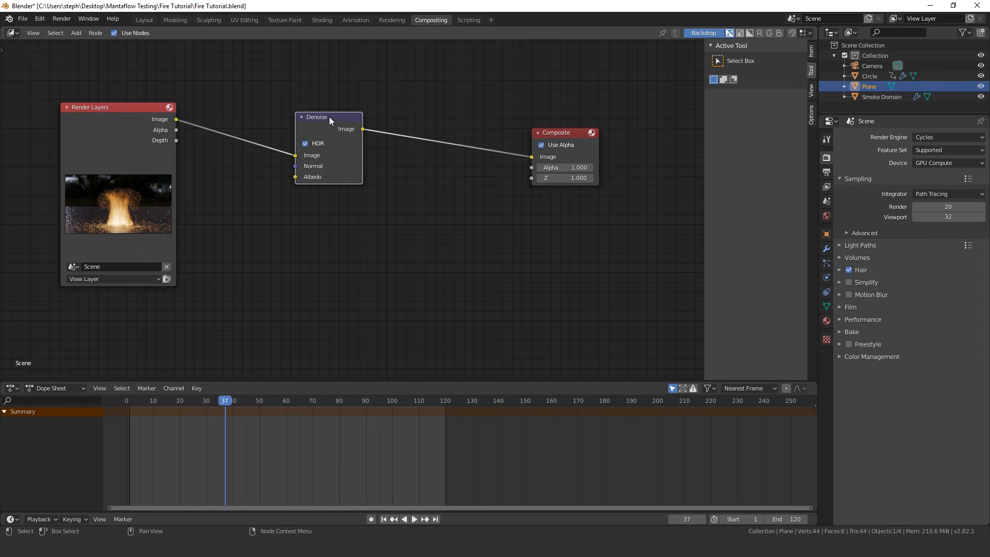
Connect a Viewer node to the Denoise output, place it below the Composite node, and shrink the backdrop image to fit
{"action": "left_click", "coordinate": [333, 125], "text": "ctrl+shift"}
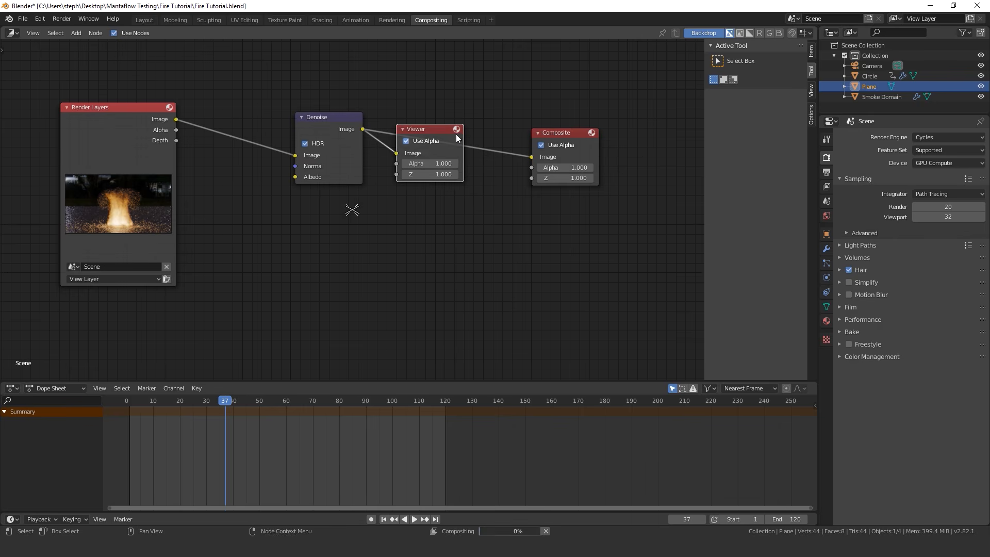
{"action": "left_click_drag", "start_coordinate": [448, 150], "coordinate": [563, 195]}
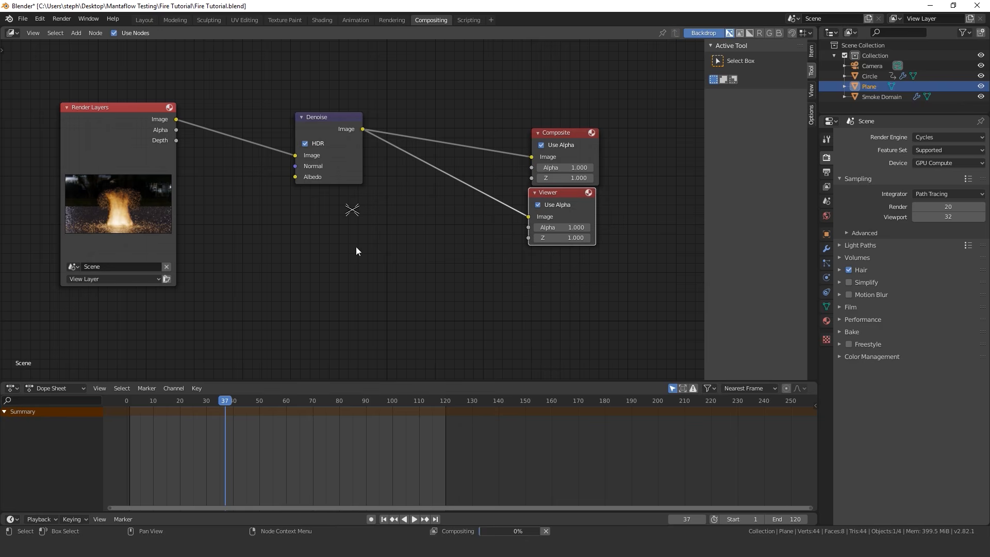
{"action": "middle_click_drag", "start_coordinate": [356, 246], "coordinate": [419, 210]}
{"action": "key", "text": "alt+v"}
{"action": "key", "text": "alt+v"}
{"action": "key", "text": "alt+v"}
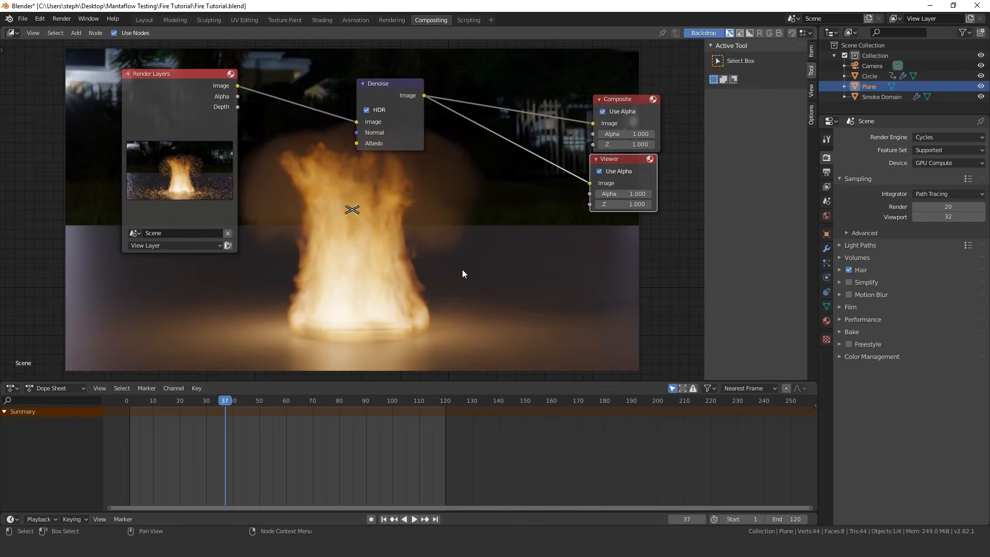
Hide the node editor's sidebar and examine the denoised fire in the backdrop, moving the nodes out of the way
{"action": "key", "text": "n"}
{"action": "middle_click_drag", "start_coordinate": [508, 284], "coordinate": [422, 139]}
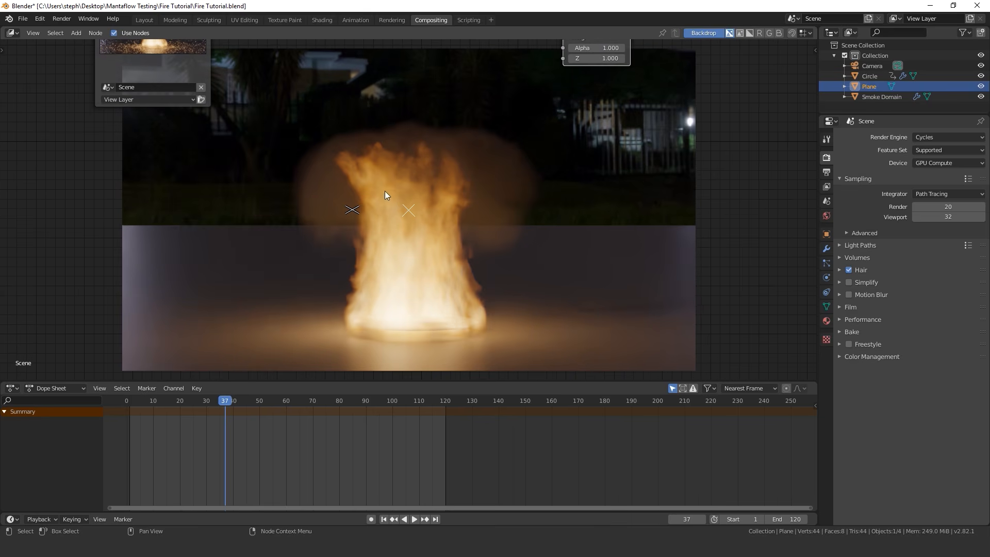
{"action": "middle_click_drag", "start_coordinate": [478, 181], "coordinate": [508, 292]}
{"action": "left_click_drag", "start_coordinate": [400, 58], "coordinate": [379, 63]}
{"action": "middle_click_drag", "start_coordinate": [501, 370], "coordinate": [465, 288]}
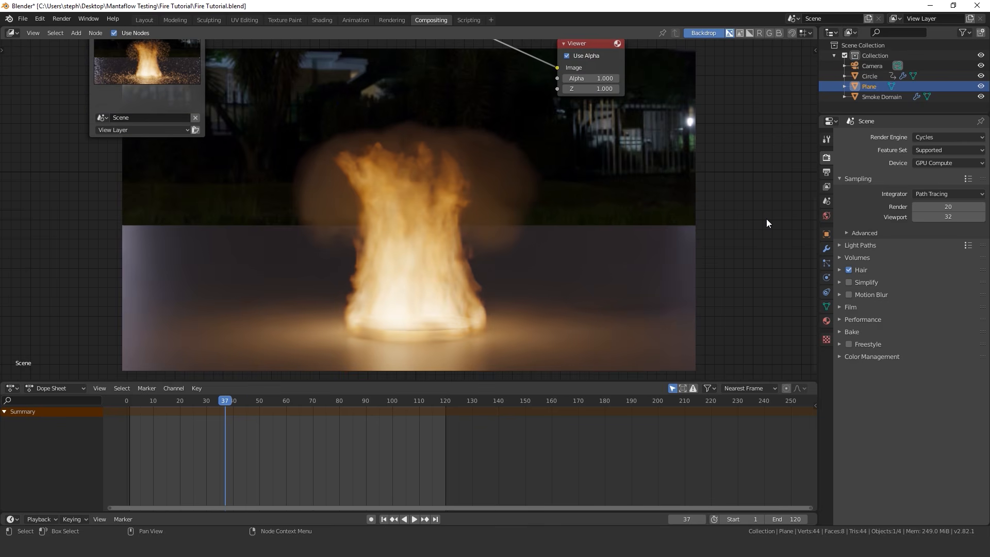
{"action": "scroll", "coordinate": [767, 218], "scroll_direction": "down", "scroll_amount": 3}
{"action": "middle_click_drag", "start_coordinate": [534, 131], "coordinate": [508, 279]}
{"action": "scroll", "coordinate": [507, 279], "scroll_direction": "up", "scroll_amount": 3}
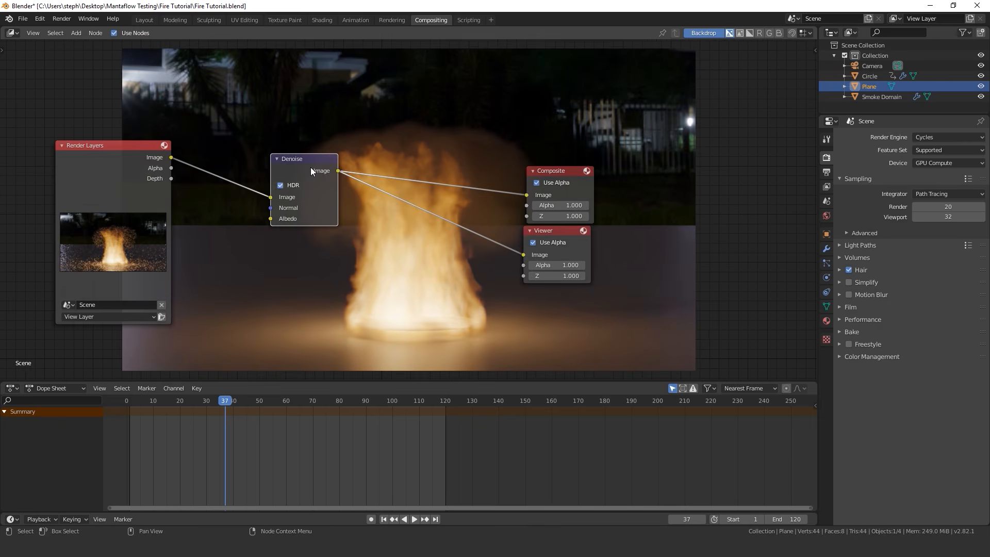
{"action": "left_click_drag", "start_coordinate": [311, 167], "coordinate": [323, 174]}
{"action": "scroll", "coordinate": [397, 180], "scroll_direction": "up", "scroll_amount": 1}
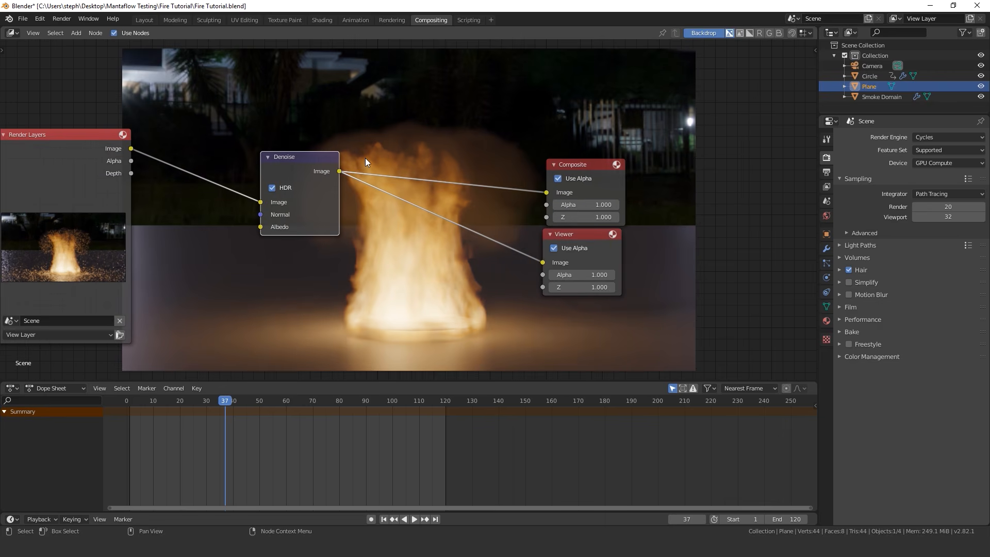
Set the render output path to the Frames folder inside Mantaflow Testing\Fire Tutorial
{"action": "left_click", "coordinate": [145, 20]}
{"action": "left_click", "coordinate": [827, 245]}
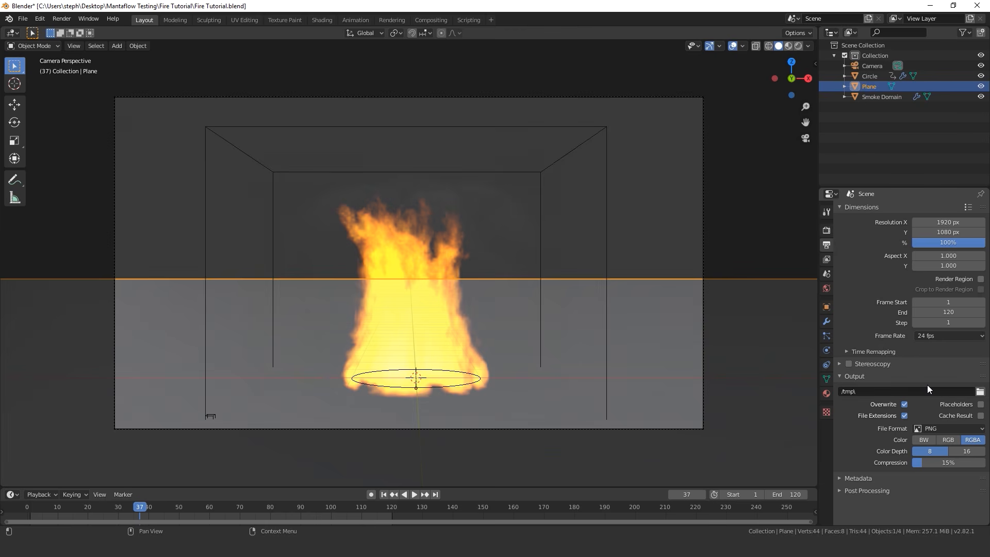
{"action": "left_click", "coordinate": [980, 392]}
{"action": "left_click", "coordinate": [289, 368]}
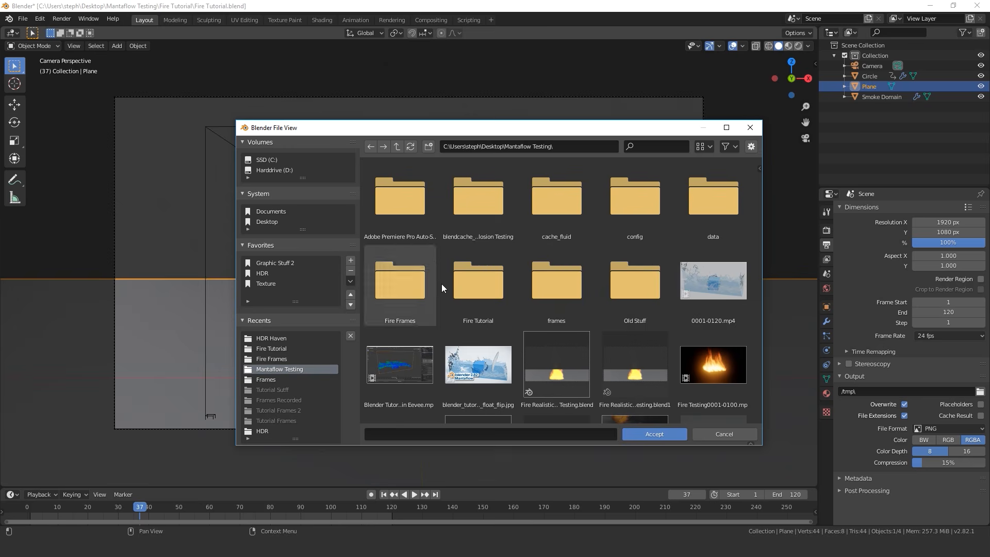
{"action": "left_click", "coordinate": [593, 268]}
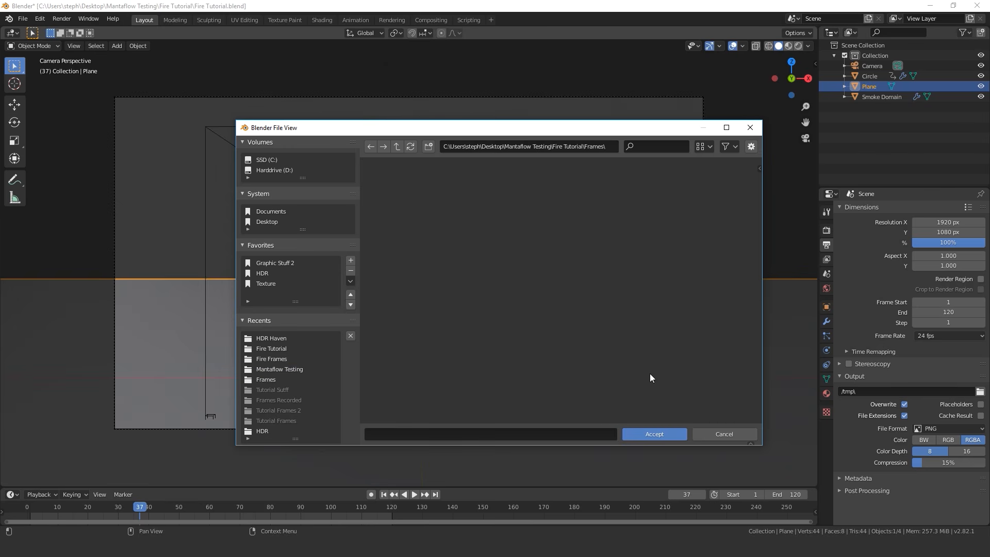
{"action": "left_click", "coordinate": [660, 434]}
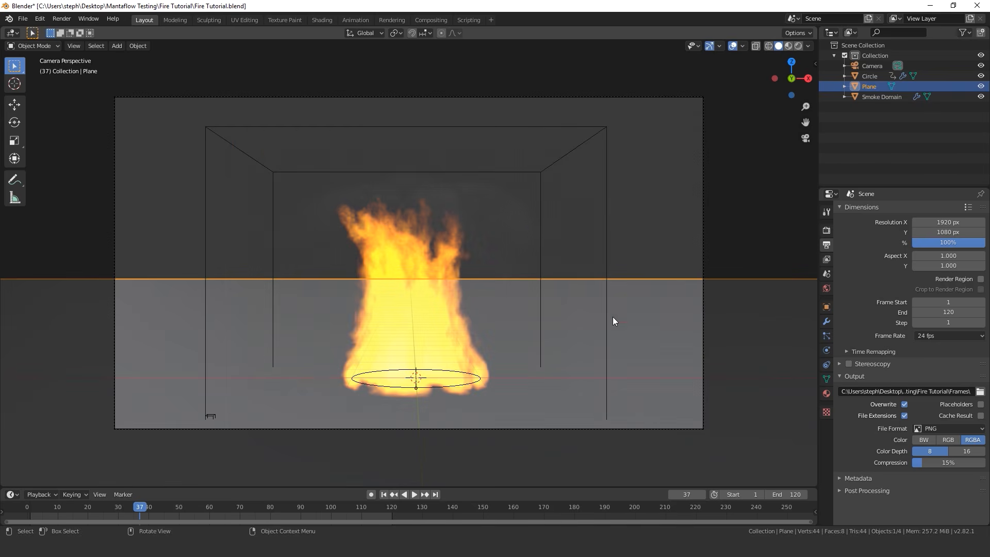
Save the project, render the full fire animation as an image sequence, and close the render window
{"action": "key", "text": "ctrl+s"}
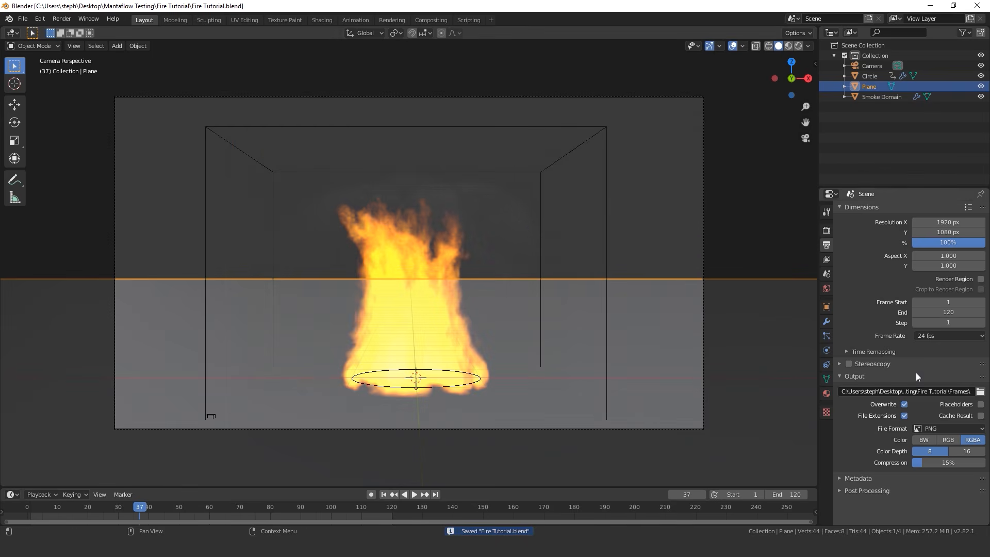
{"action": "left_click", "coordinate": [61, 18]}
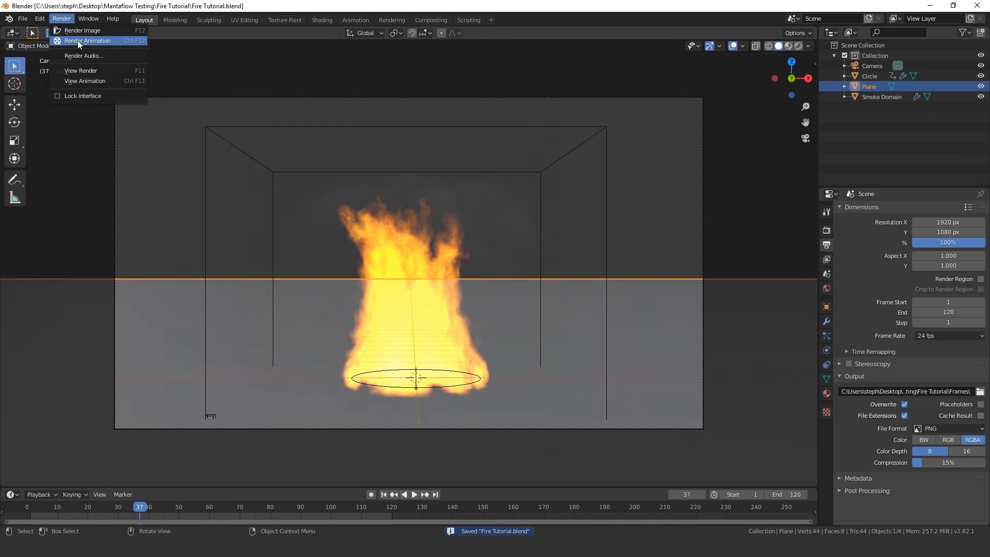
{"action": "left_click", "coordinate": [107, 40]}
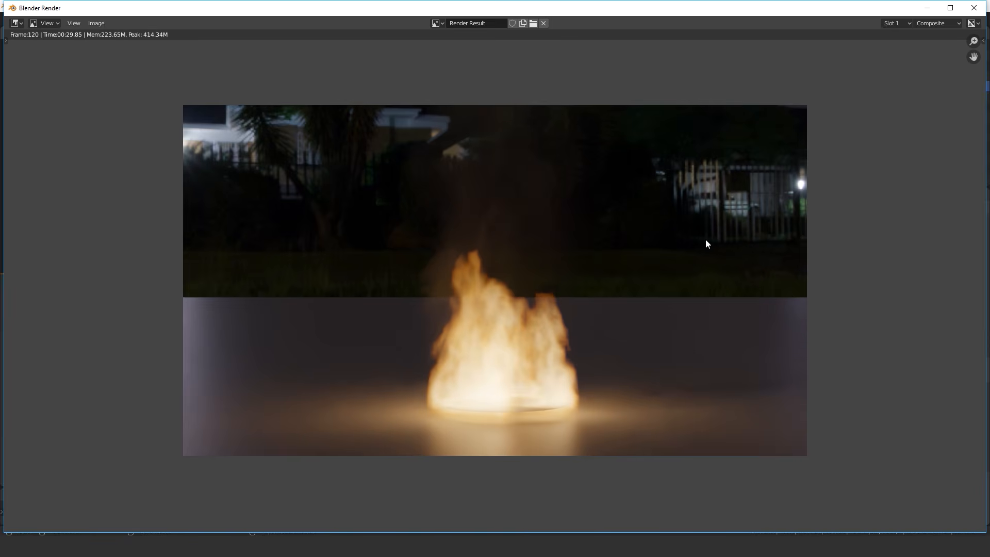
{"action": "left_click", "coordinate": [974, 8]}
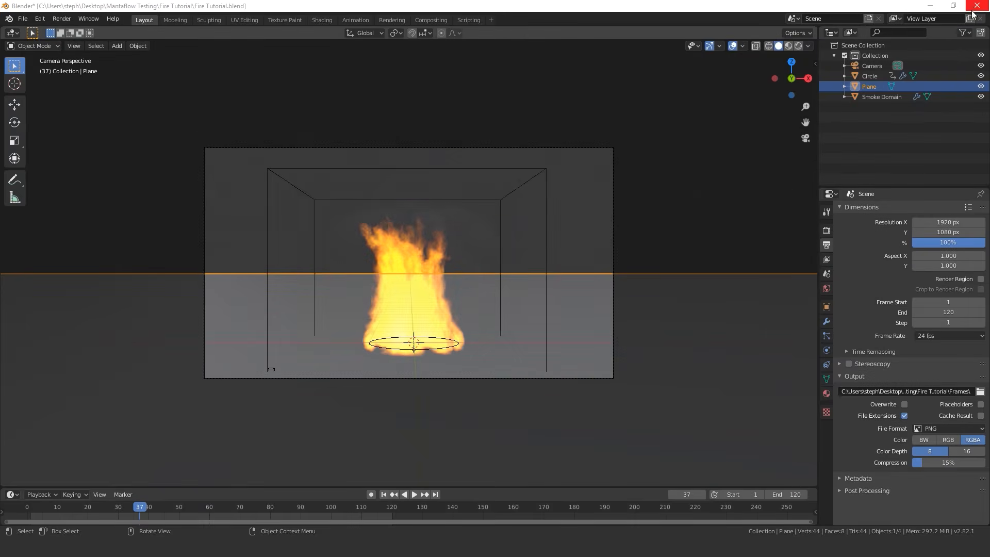
Play back the rendered fire animation frames and close the player window
{"action": "left_click", "coordinate": [59, 19]}
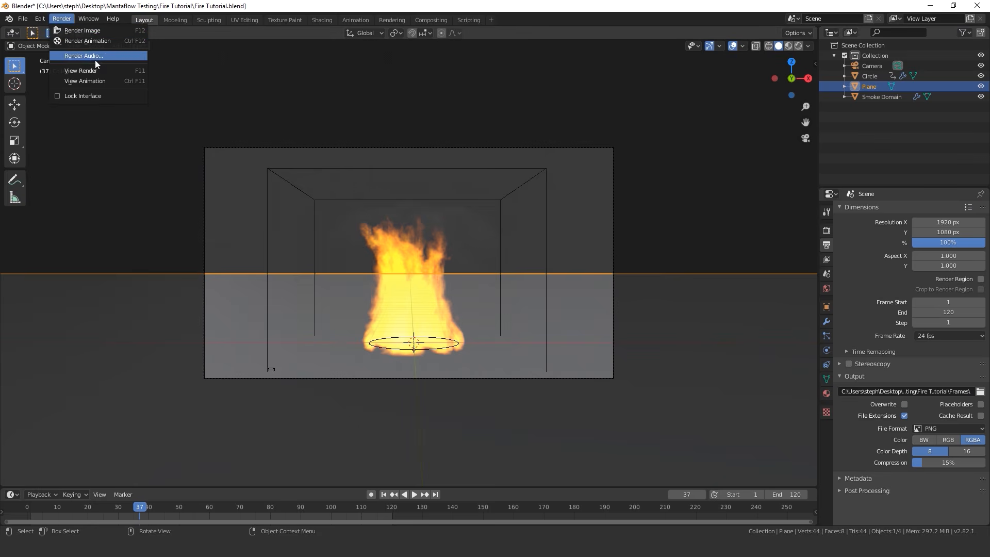
{"action": "left_click", "coordinate": [86, 81]}
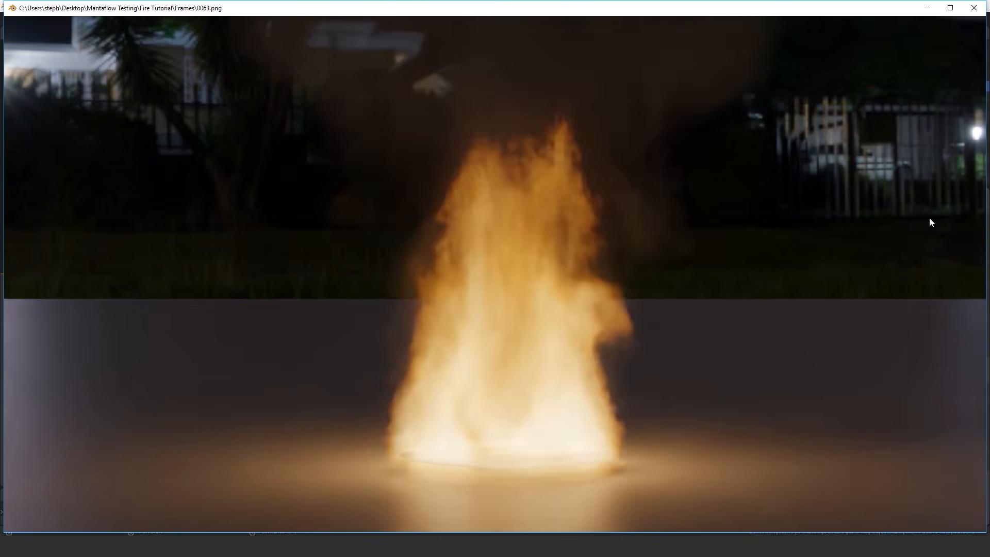
{"action": "left_click", "coordinate": [973, 14]}
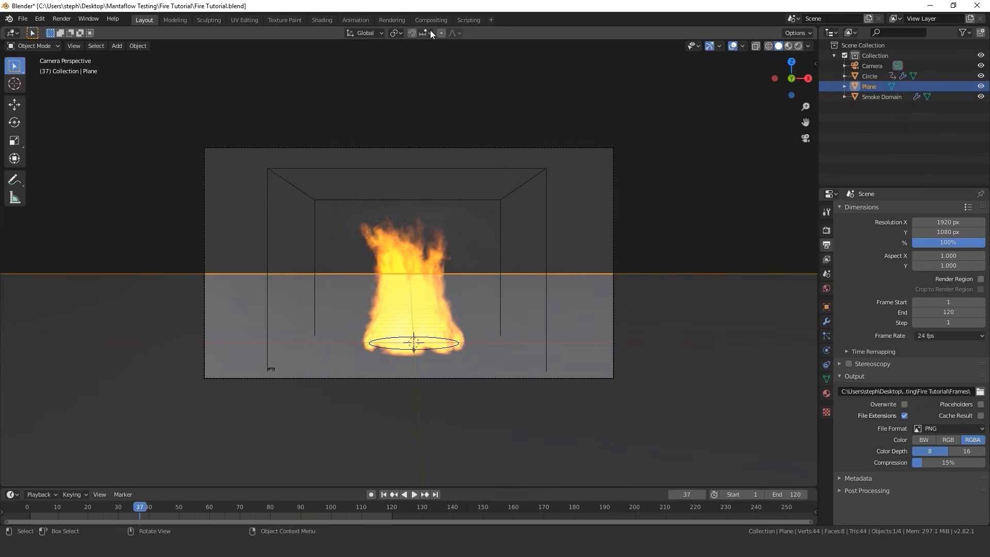
Add a Video Editing workspace and move the playhead to the first frame
{"action": "left_click", "coordinate": [491, 19]}
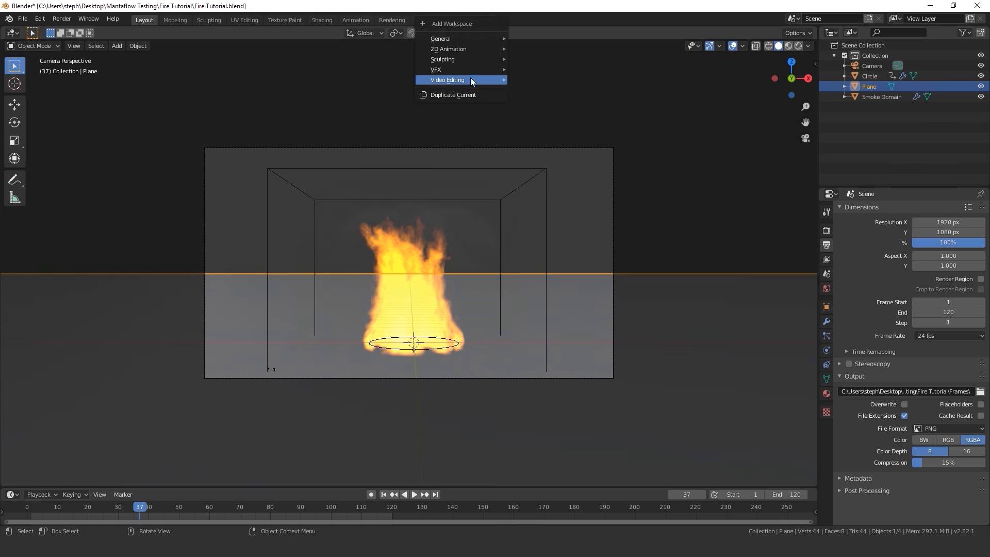
{"action": "mouse_move", "coordinate": [470, 80]}
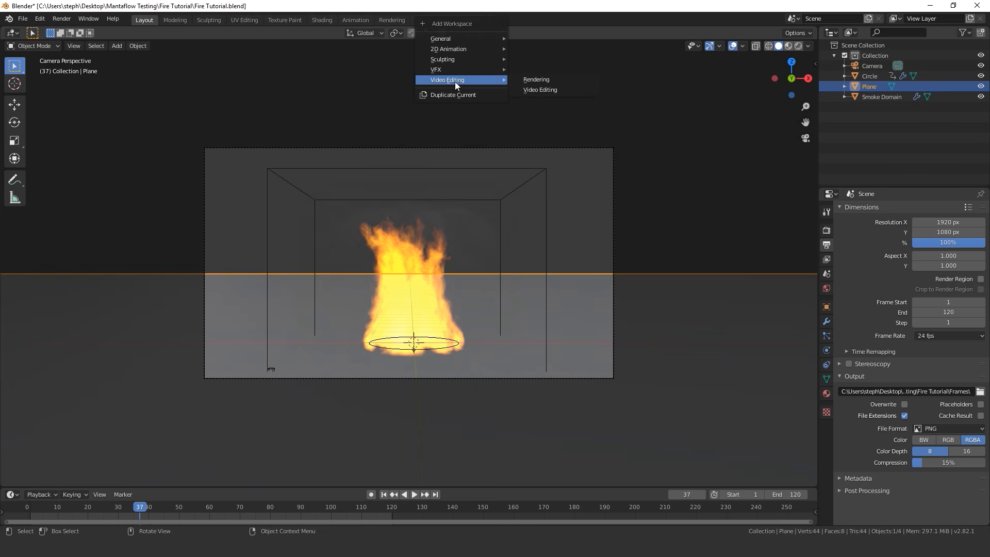
{"action": "left_click", "coordinate": [536, 85]}
{"action": "key", "text": "shift+Left"}
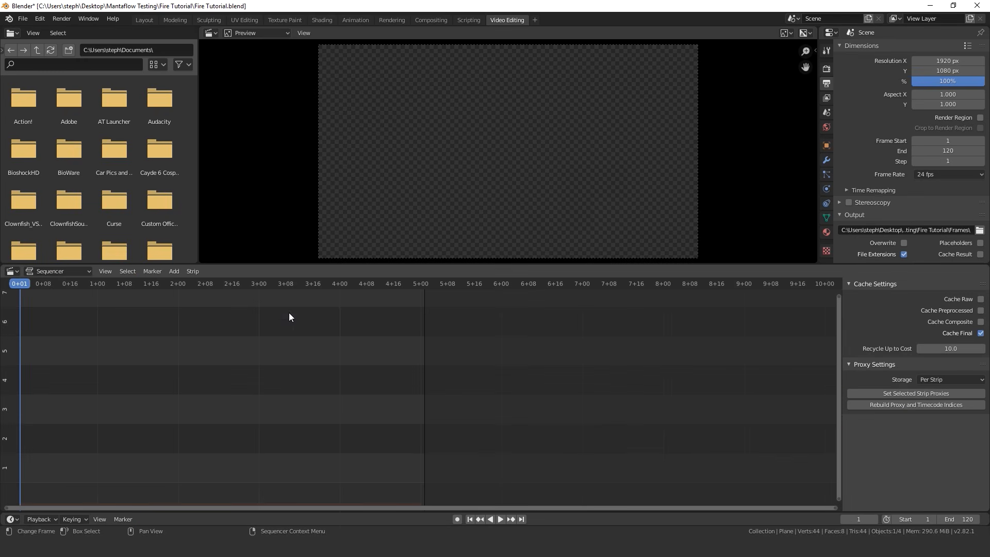
Add all rendered PNG images from the Frames folder to the sequencer as one image sequence strip
{"action": "left_click", "coordinate": [174, 271]}
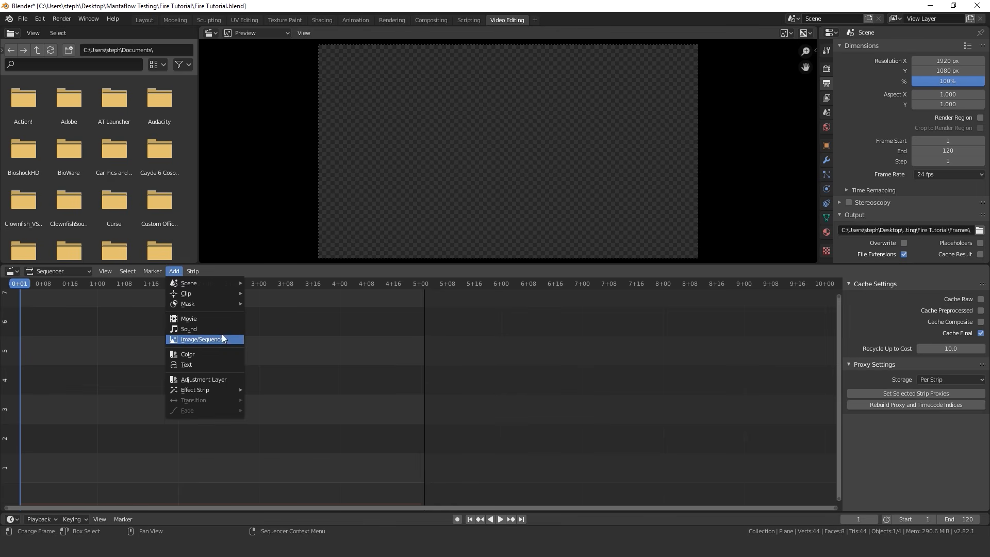
{"action": "left_click", "coordinate": [203, 339]}
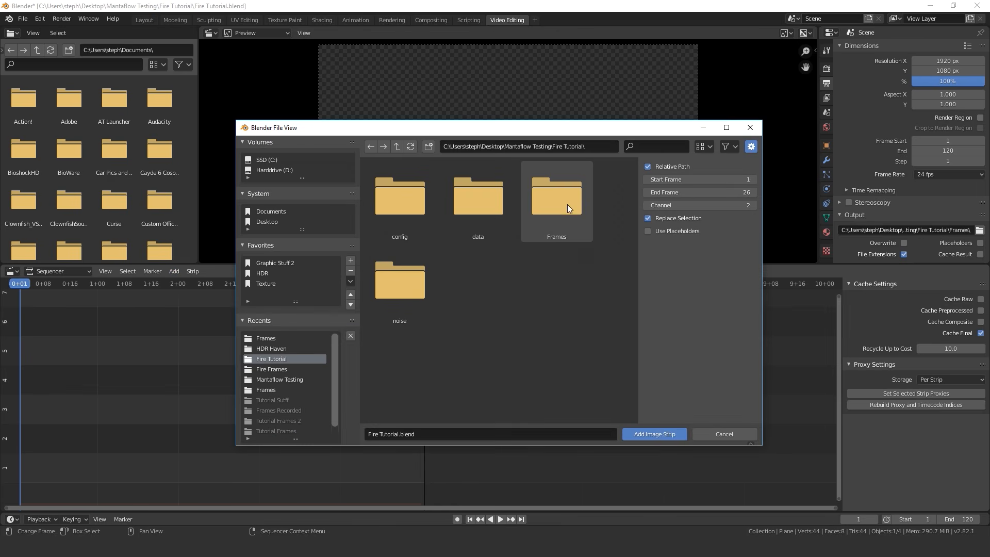
{"action": "double_click", "coordinate": [544, 200]}
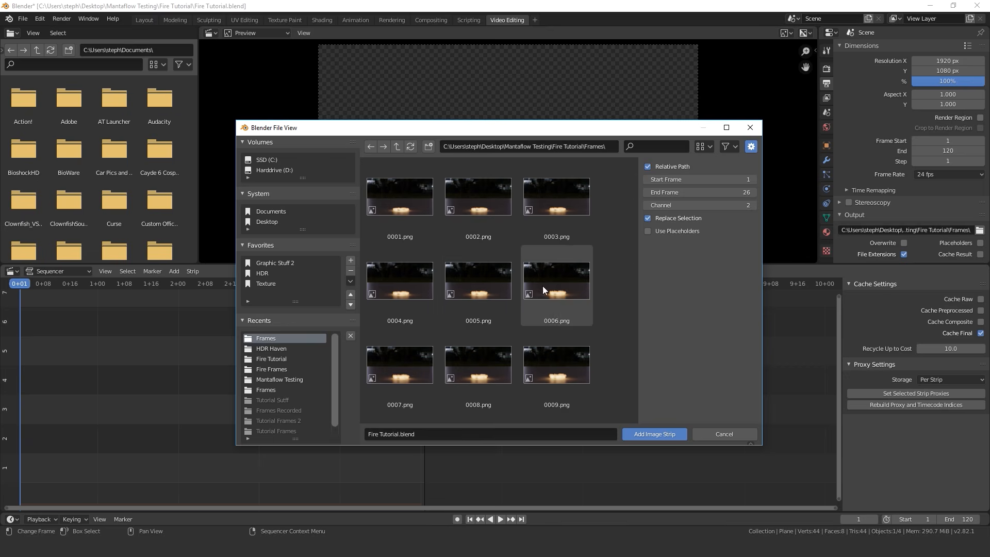
{"action": "key", "text": "a"}
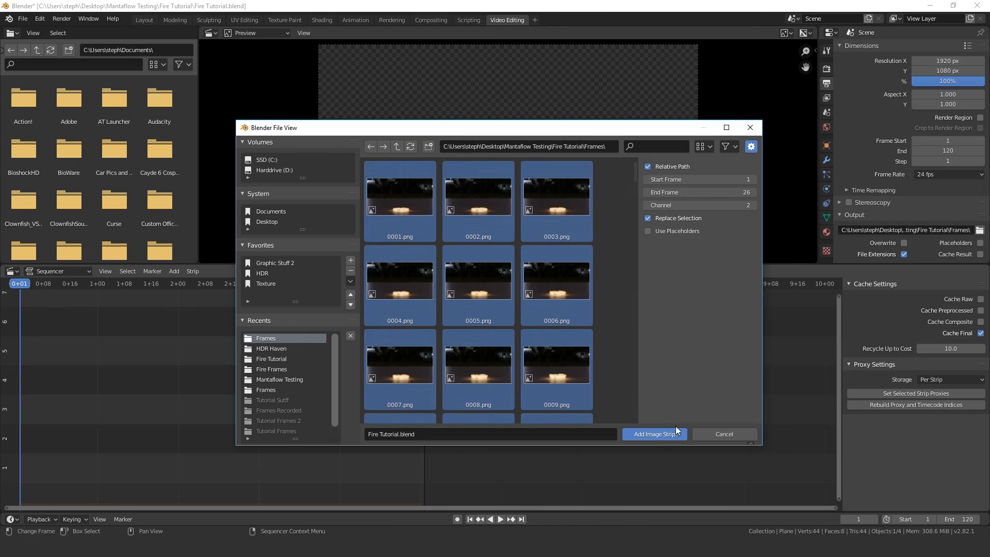
{"action": "left_click", "coordinate": [652, 435]}
Set the render output file format to FFmpeg video
{"action": "scroll", "coordinate": [941, 199], "scroll_direction": "down", "scroll_amount": 2}
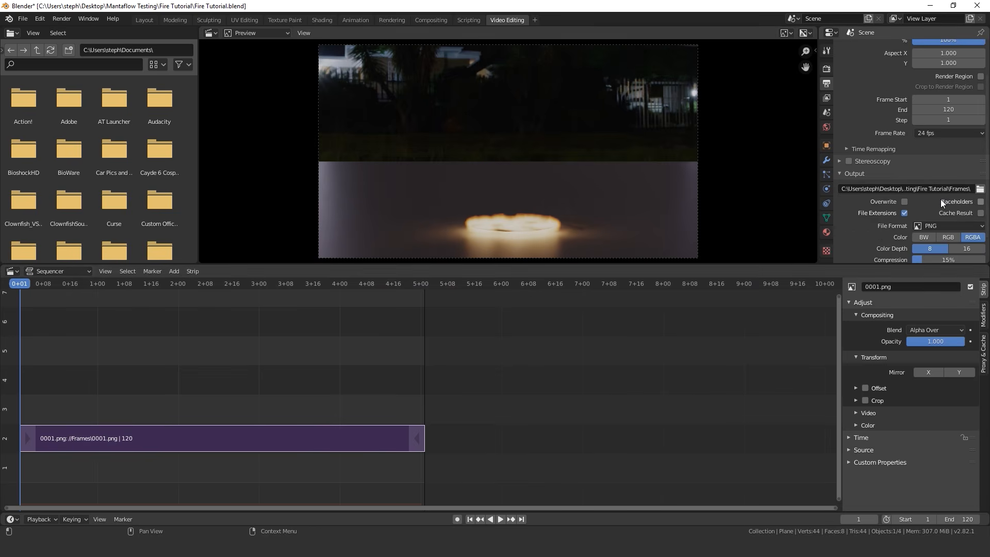
{"action": "scroll", "coordinate": [962, 206], "scroll_direction": "down", "scroll_amount": 2}
{"action": "left_click", "coordinate": [958, 195]}
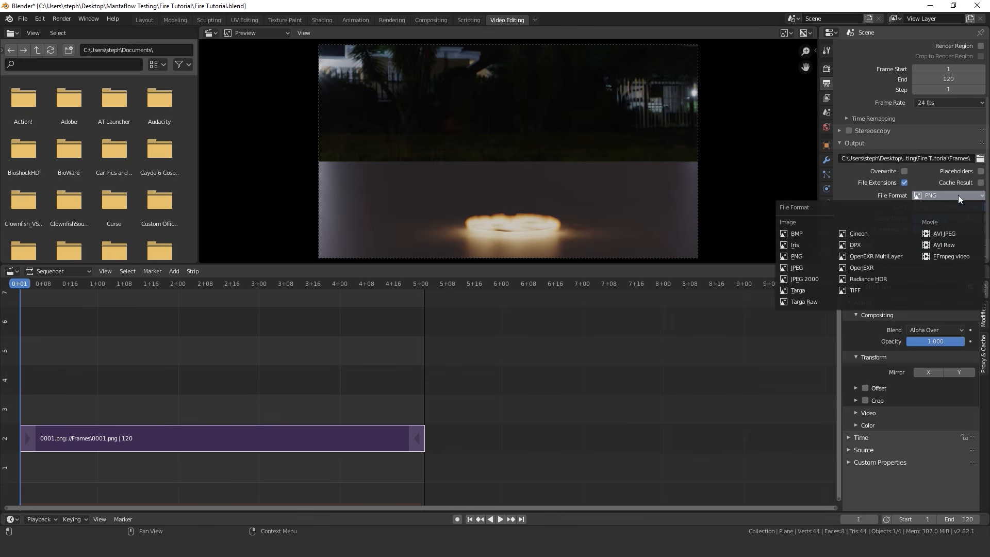
{"action": "left_click", "coordinate": [941, 258]}
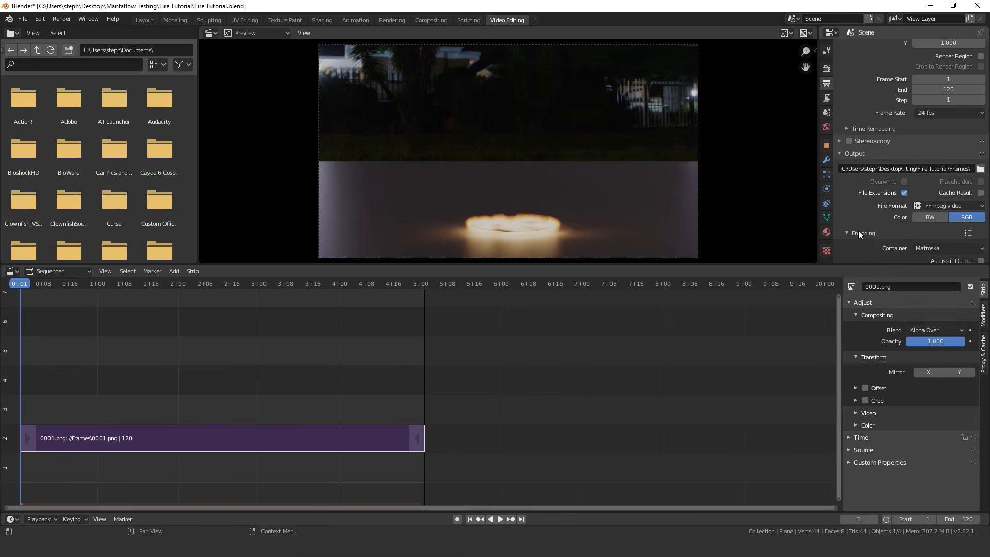
Set the video encoding container to MPEG-4 and the output quality to High quality
{"action": "left_click", "coordinate": [857, 231]}
{"action": "scroll", "coordinate": [960, 171], "scroll_direction": "down", "scroll_amount": 3}
{"action": "left_click", "coordinate": [933, 188]}
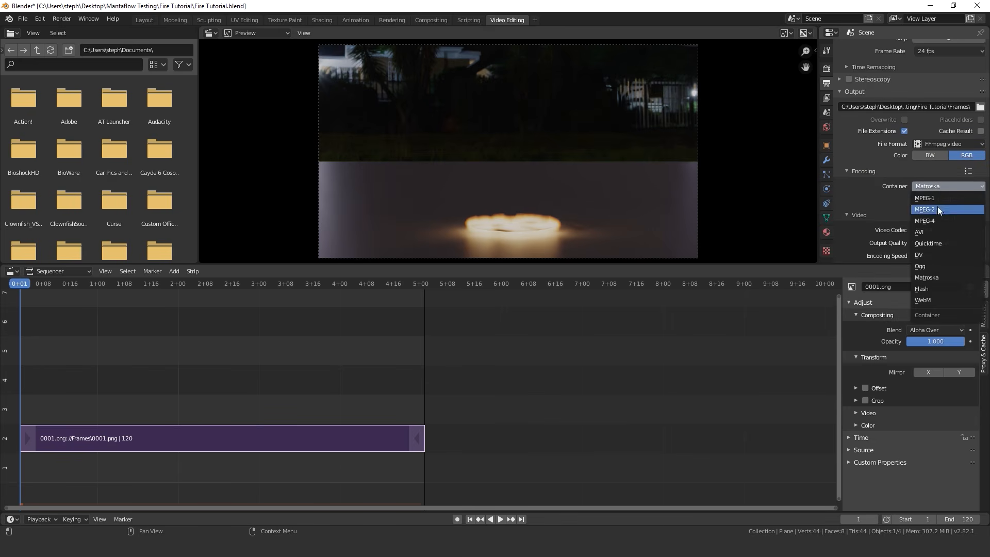
{"action": "left_click", "coordinate": [932, 219]}
{"action": "left_click", "coordinate": [923, 243]}
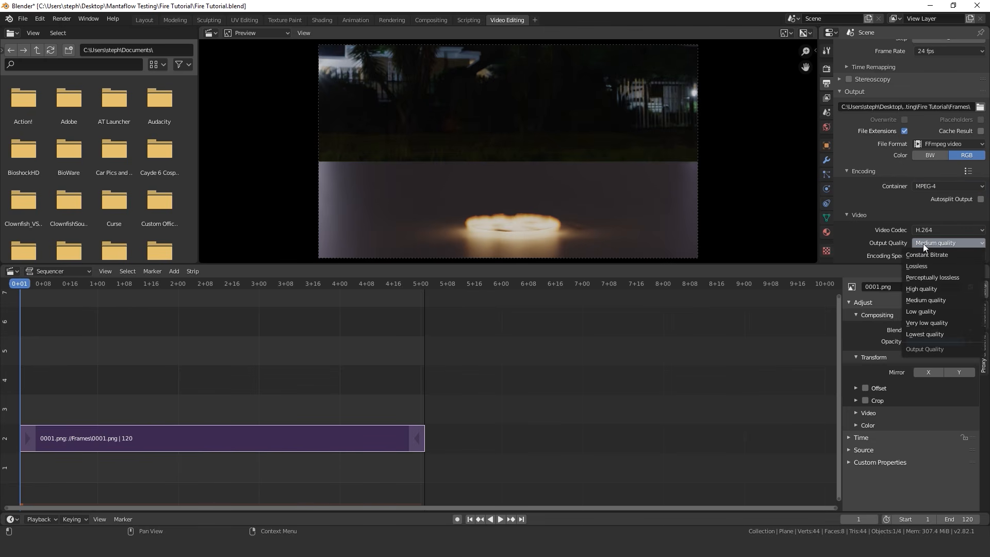
{"action": "left_click", "coordinate": [917, 289]}
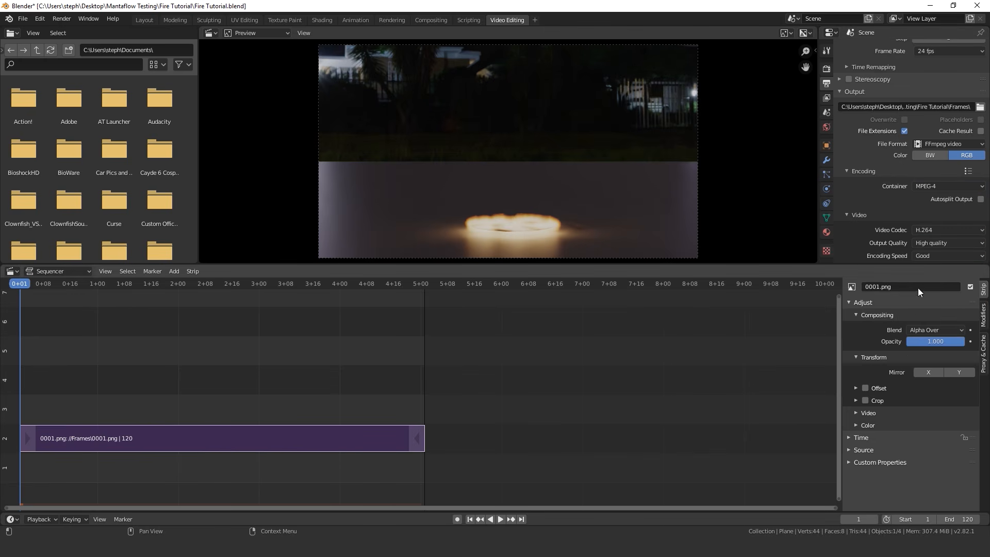
Save the project and render the sequenced frames as a video
{"action": "key", "text": "ctrl+s"}
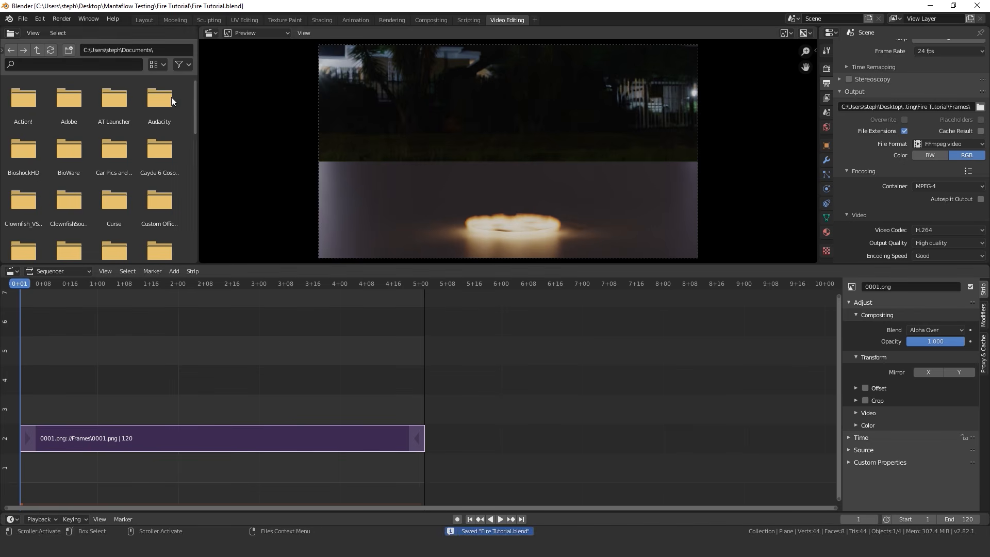
{"action": "left_click", "coordinate": [54, 20]}
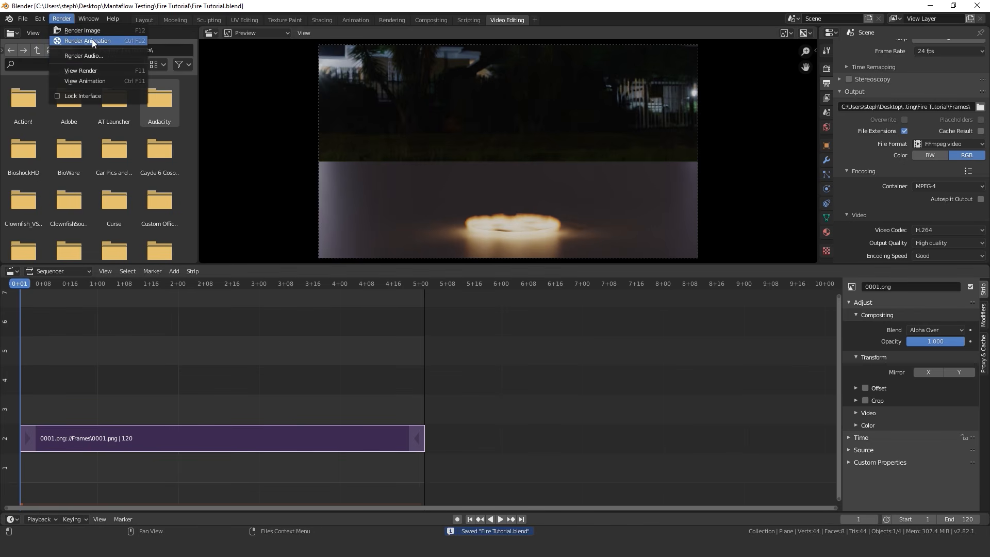
{"action": "left_click", "coordinate": [90, 41]}
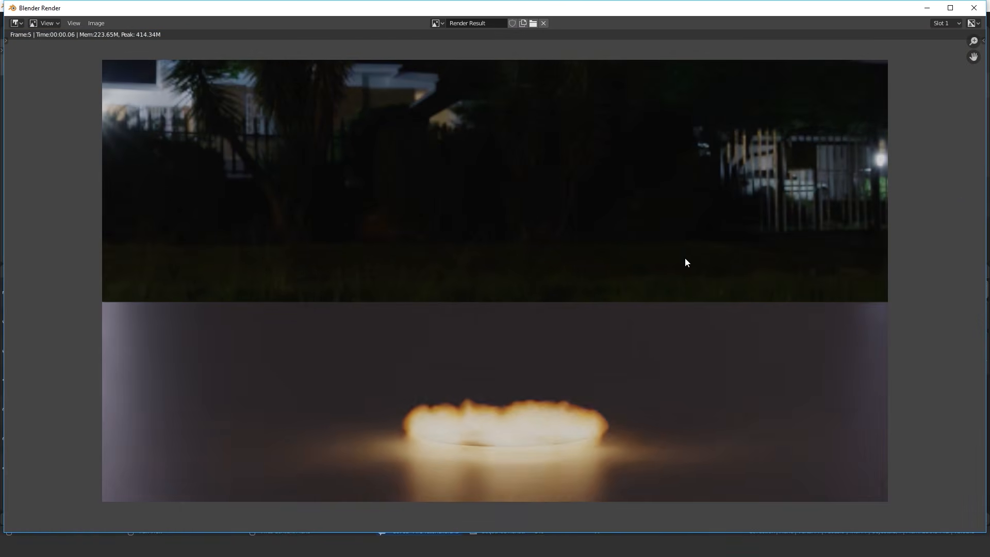